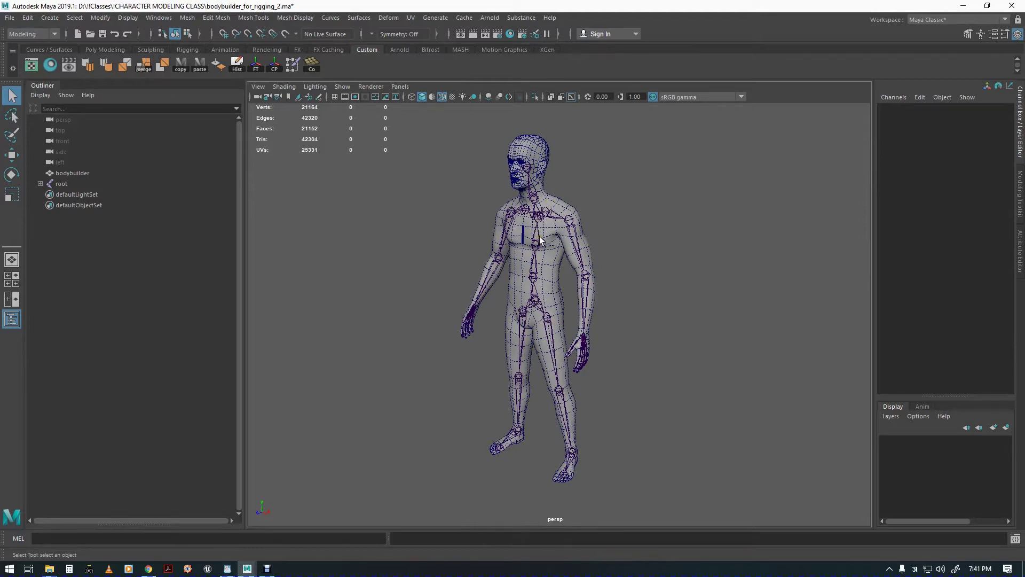
Step: Bind the bodybuilder mesh to the root joint hierarchy using the Geodesic Voxel bind method with 5 max influences
click(61, 184)
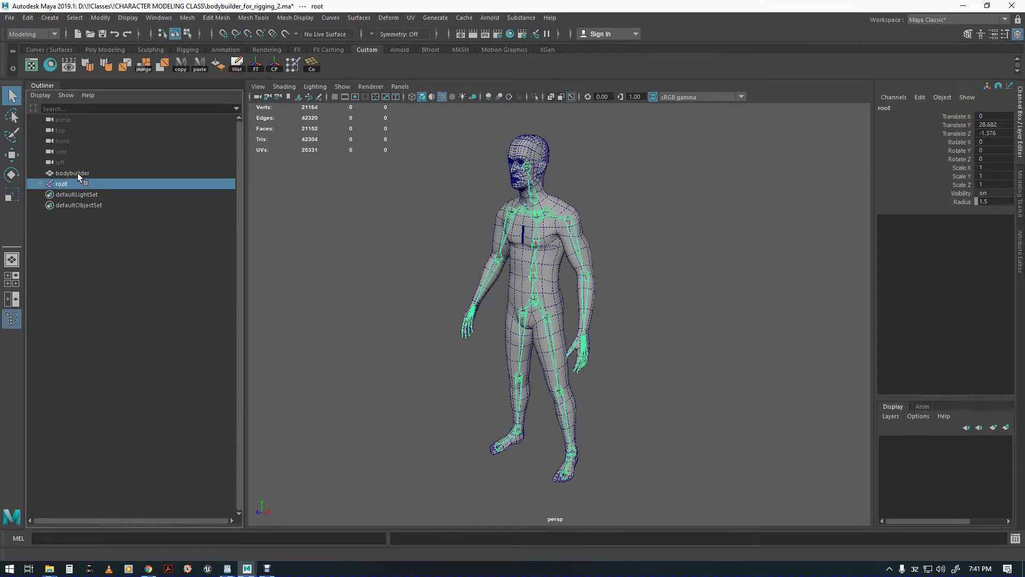
ctrl+click(78, 173)
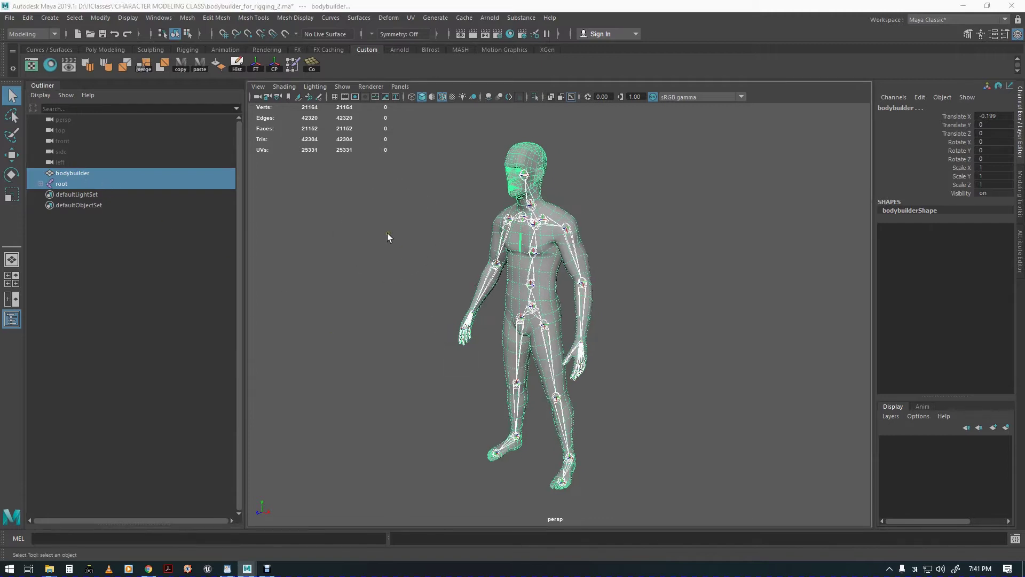
key(space)
click(354, 274)
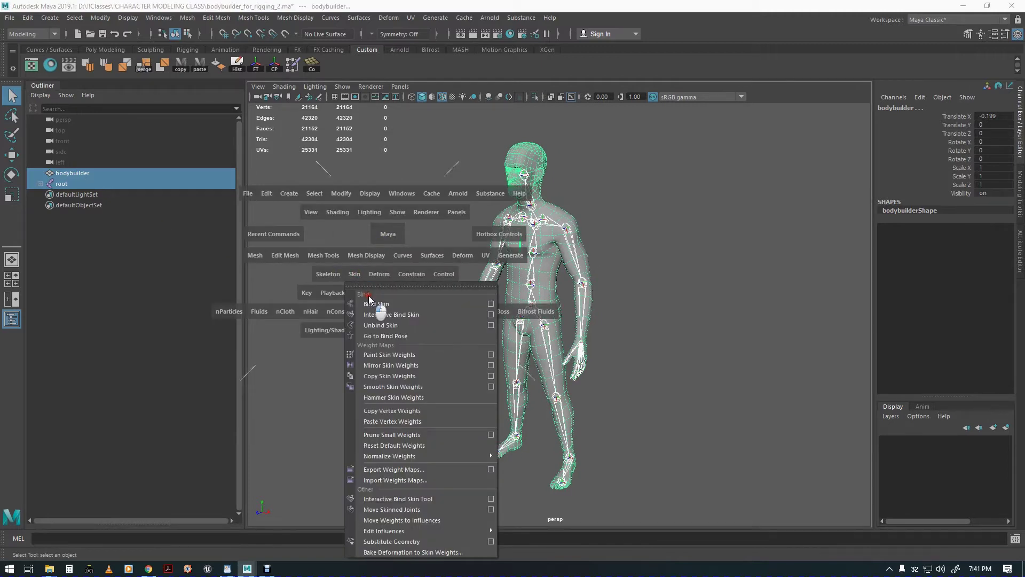
click(491, 304)
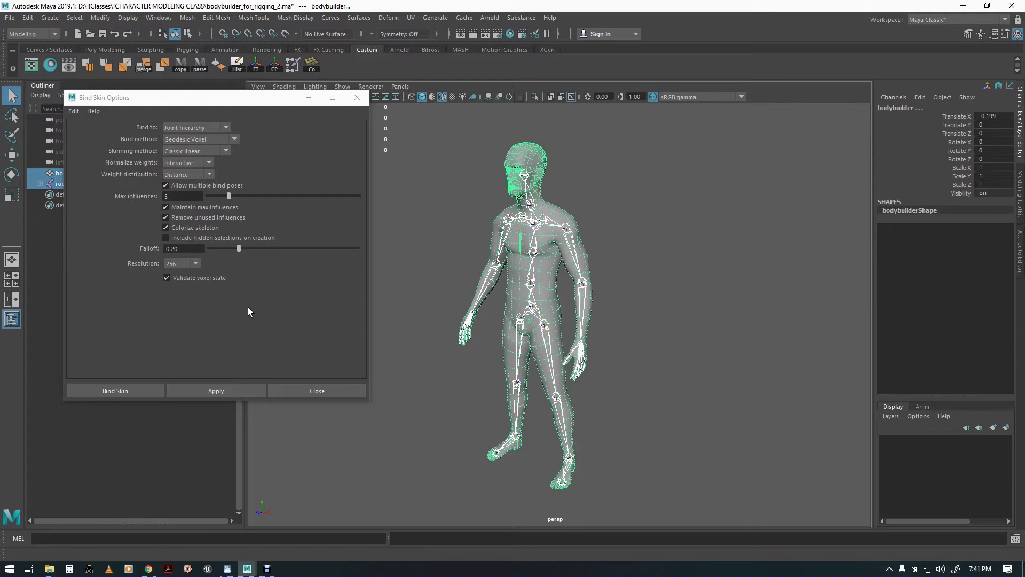
click(236, 137)
click(236, 139)
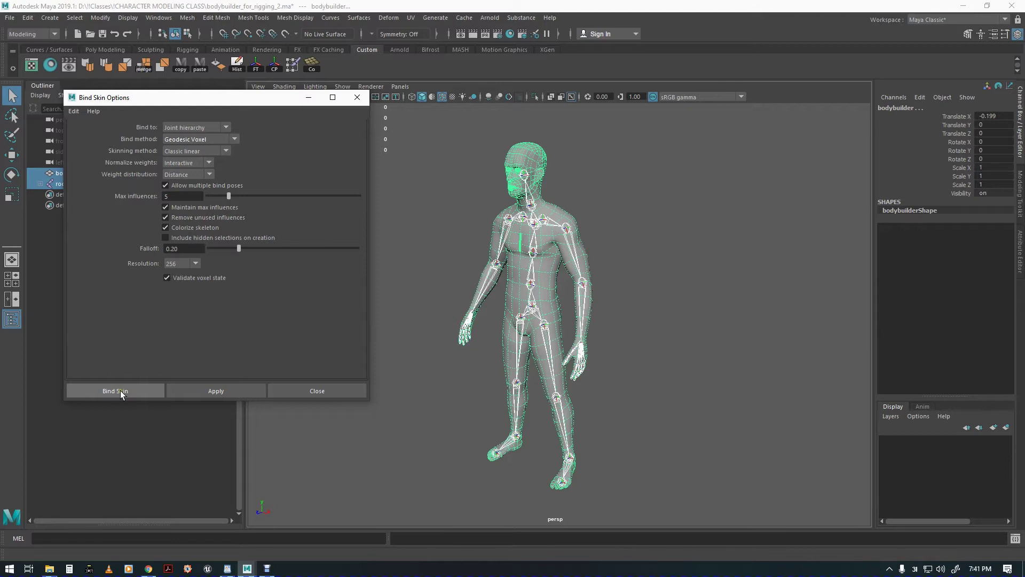
click(136, 390)
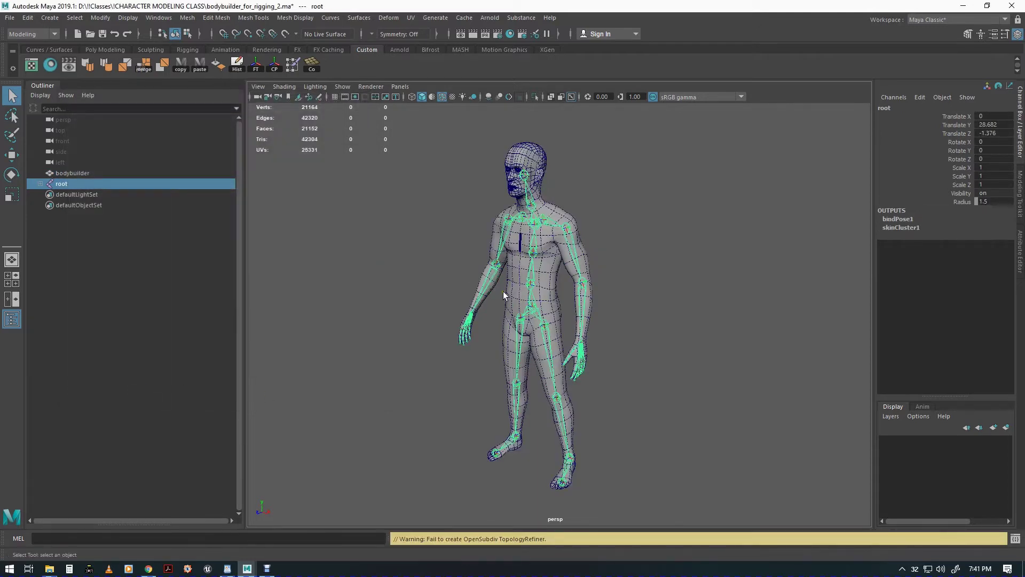
Step: Raise the left upper arm joint by about 56 degrees around Z to test the shoulder deformation
alt+drag(560, 350, 567, 328)
alt+right_drag(569, 328, 602, 323)
alt+middle_drag(626, 283, 644, 315)
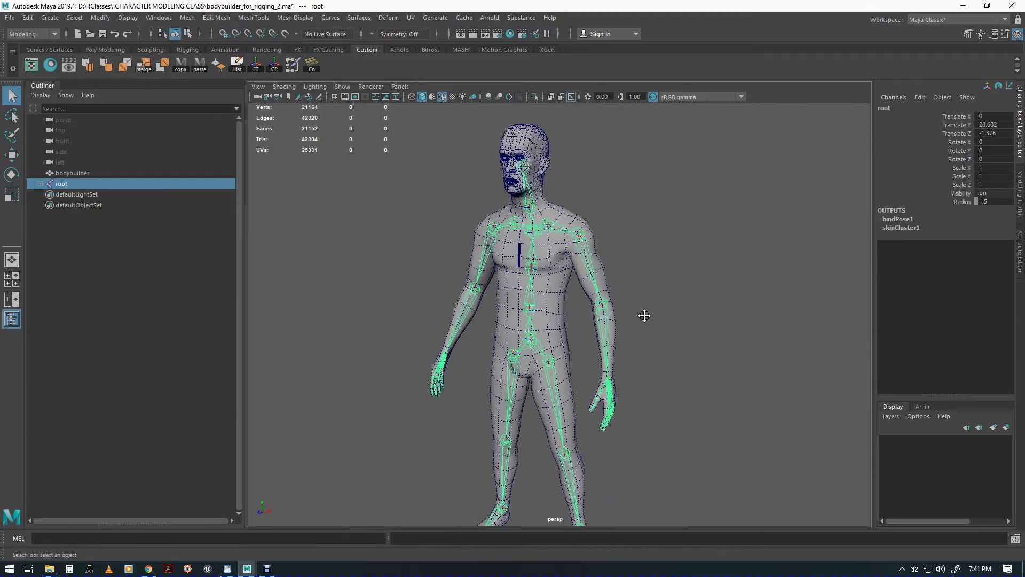
click(588, 259)
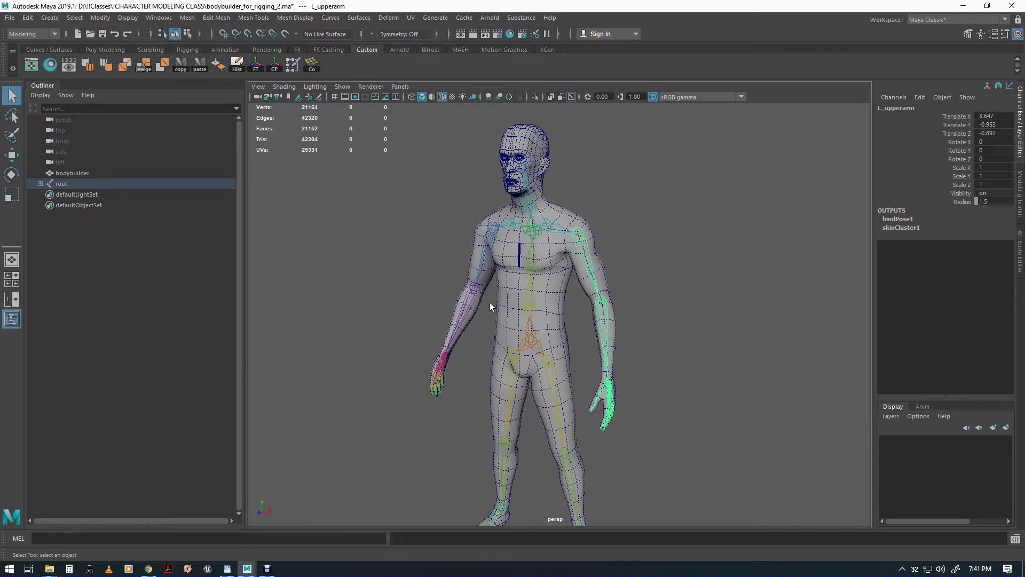
alt+drag(593, 312, 528, 346)
alt+right_drag(527, 346, 604, 347)
key(e)
drag(630, 233, 648, 187)
Step: Rotate the left clavicle joint to test its deformation, and undo the clavicle and upper arm rotations
alt+right_drag(648, 187, 615, 322)
alt+drag(615, 322, 636, 371)
key(q)
click(539, 246)
key(e)
drag(549, 224, 546, 188)
alt+drag(608, 319, 605, 355)
key(ctrl+z)
key(ctrl+z)
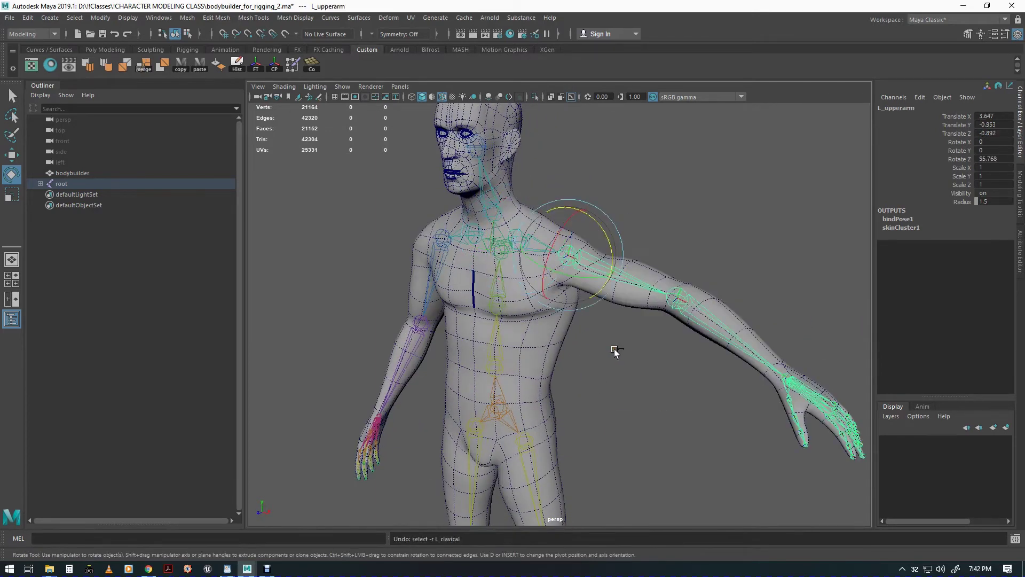
key(ctrl+z)
alt+drag(613, 354, 643, 348)
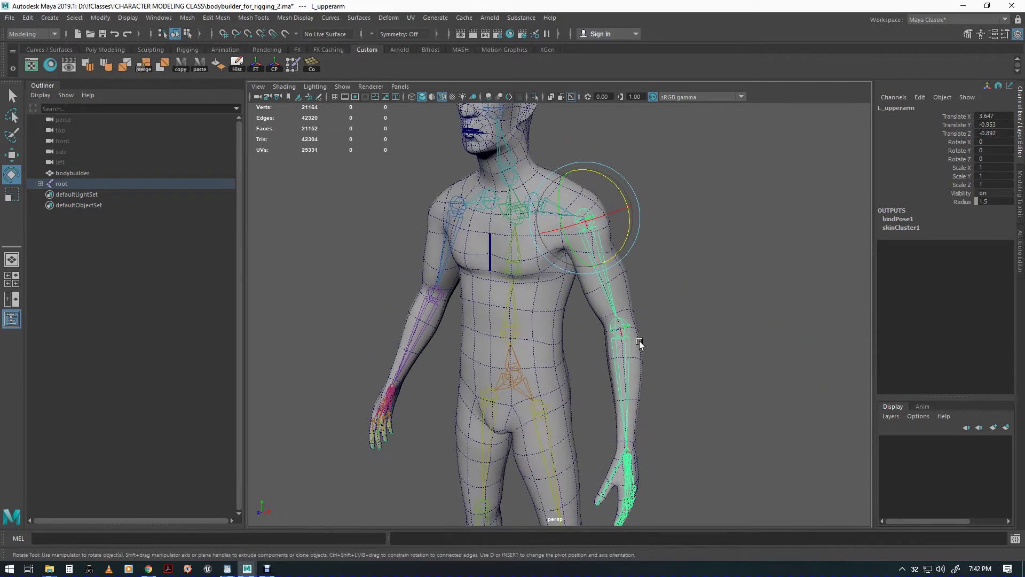
Step: Rotate the spine1 joint to test the torso deformation and undo the rotation
click(510, 318)
click(517, 315)
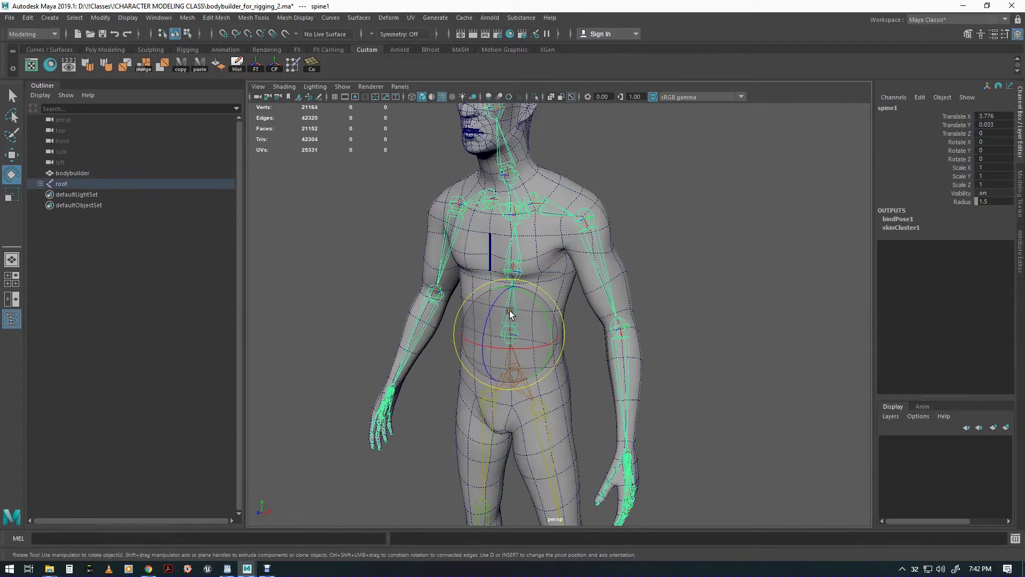
drag(494, 308, 492, 340)
key(ctrl+z)
Step: Rotate the neck joint to test the head and neck deformation, and undo the test rotation
alt+middle_drag(545, 298, 545, 382)
click(498, 250)
click(498, 251)
drag(511, 299, 499, 273)
key(ctrl+z)
key(ctrl+z)
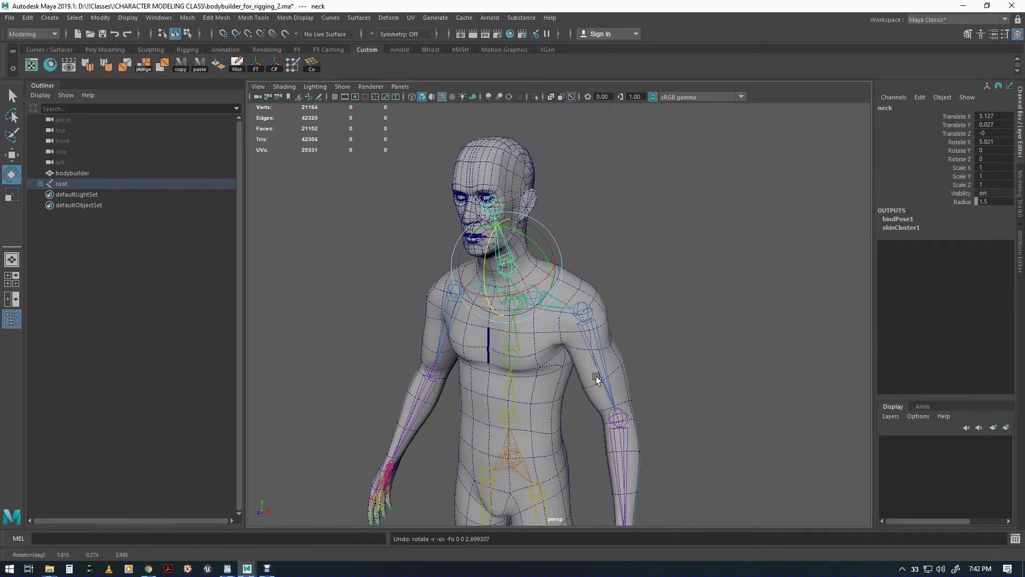
Step: Raise the left upper leg joint by about 90 degrees around Y to test the hip deformation
alt+drag(596, 375, 601, 357)
alt+middle_drag(594, 405, 575, 293)
alt+drag(574, 293, 586, 322)
alt+middle_drag(572, 336, 545, 255)
click(546, 295)
drag(526, 280, 648, 331)
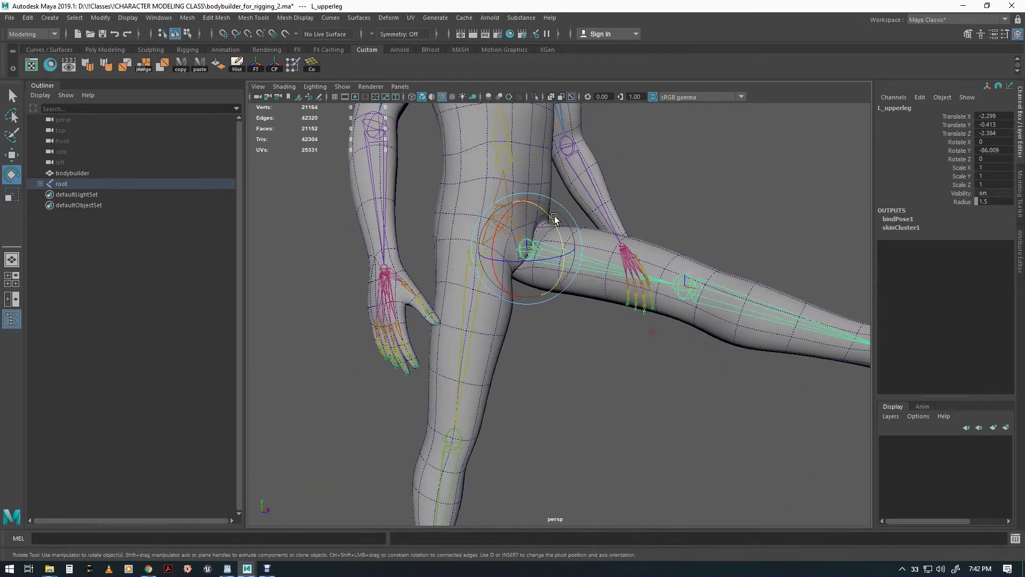
alt+drag(576, 240, 583, 344)
drag(538, 276, 610, 356)
alt+right_drag(610, 354, 545, 373)
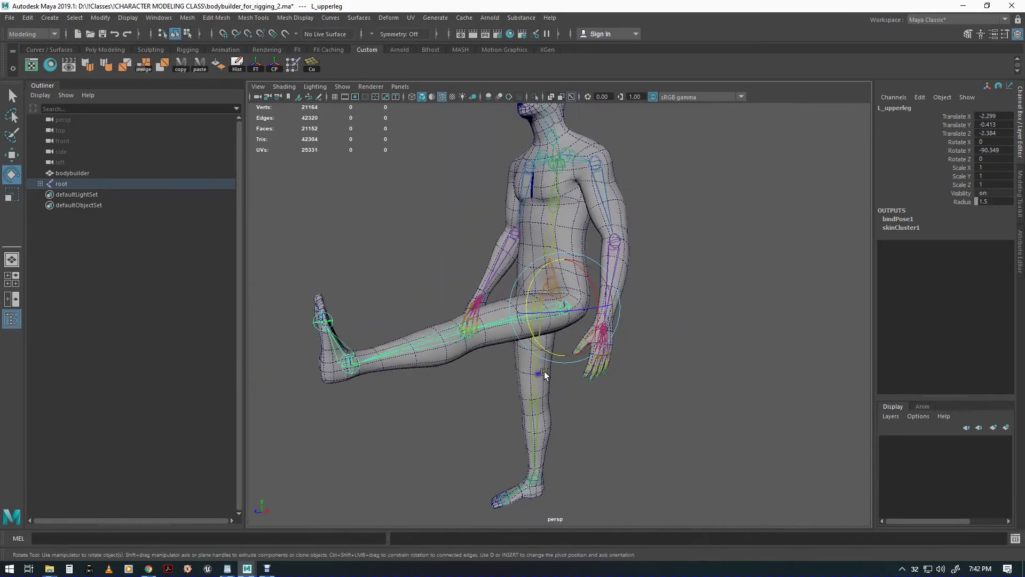
alt+middle_drag(545, 373, 586, 364)
Step: Bend the left knee downward and rotate the left ankle by about 8 degrees to test their deformation
click(471, 321)
drag(470, 302, 517, 349)
click(515, 443)
mouse_move(492, 418)
mouse_down()
mouse_move(517, 411)
mouse_move(506, 466)
mouse_move(511, 421)
mouse_up()
Step: Rotate the left ball joint to test how the toes deform
alt+middle_drag(527, 447, 522, 388)
alt+right_drag(472, 391, 620, 418)
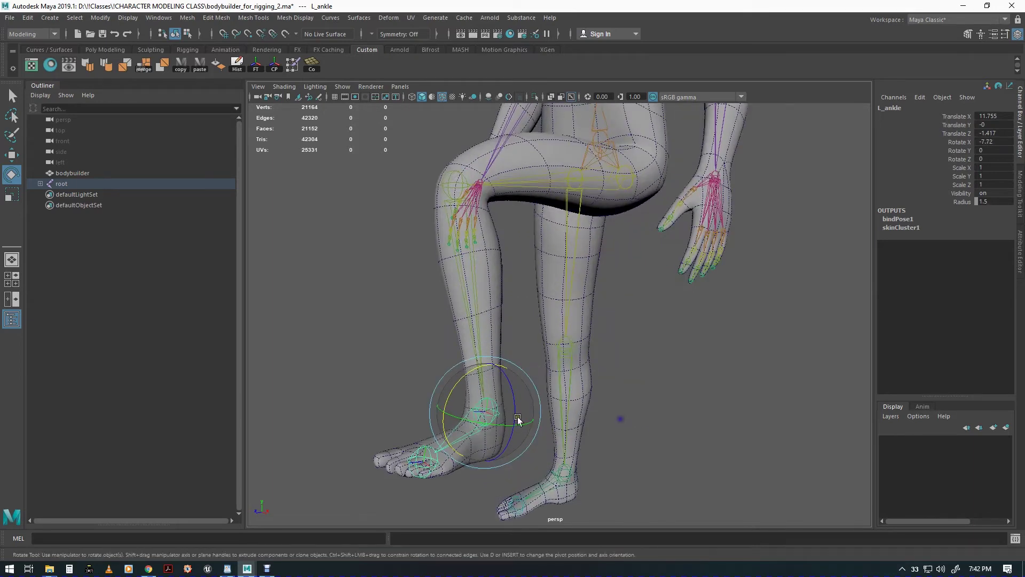
key(q)
click(422, 451)
key(e)
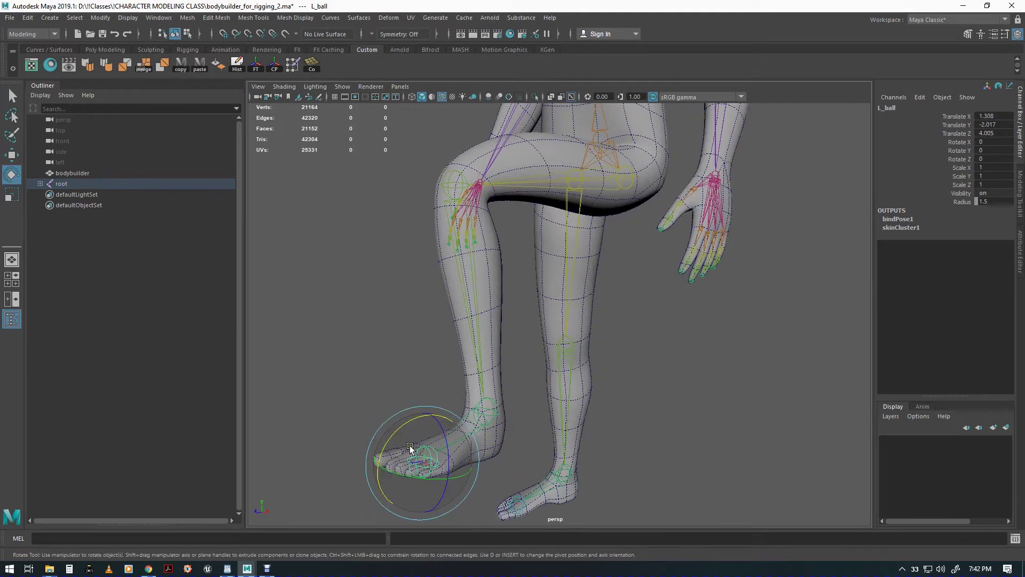
drag(397, 430, 418, 469)
Step: Undo all the left leg, ankle and toe rotations to restore the standing pose, and deselect everything
key(ctrl+z)
key(ctrl+z)
key(ctrl+z)
key(ctrl+z)
key(ctrl+z)
key(ctrl+z)
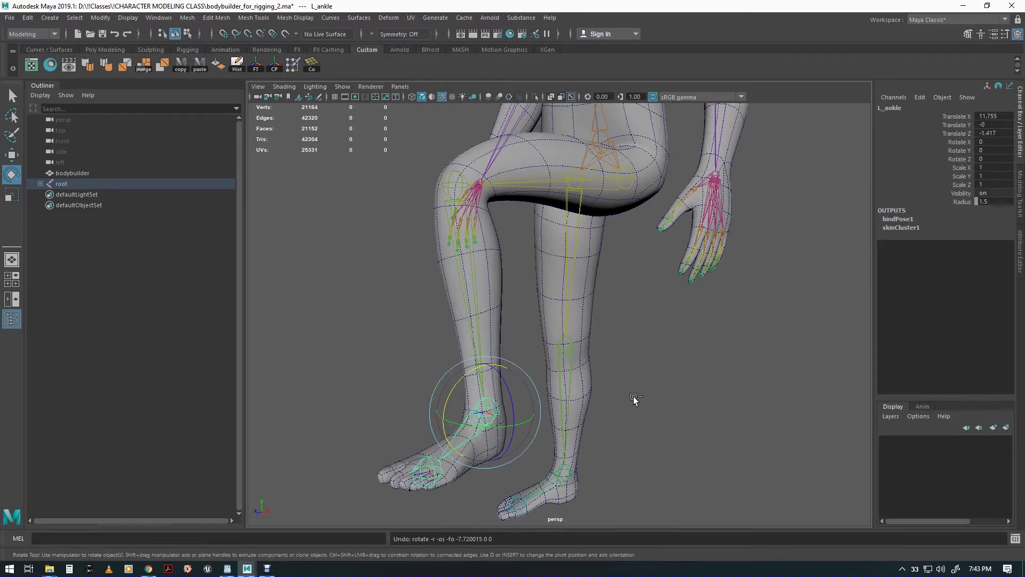
key(ctrl+z)
key(ctrl+z)
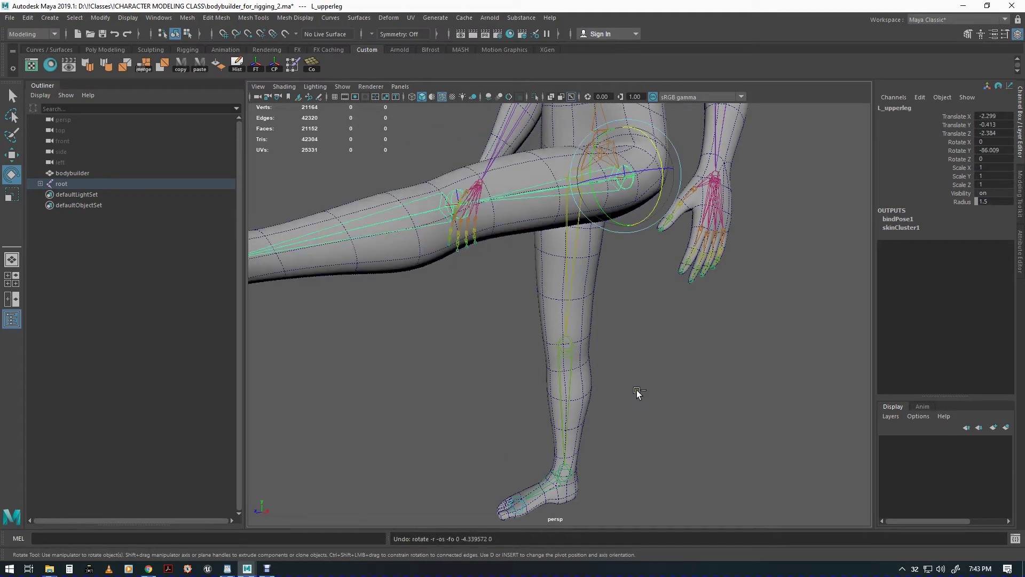
alt+right_drag(691, 354, 652, 359)
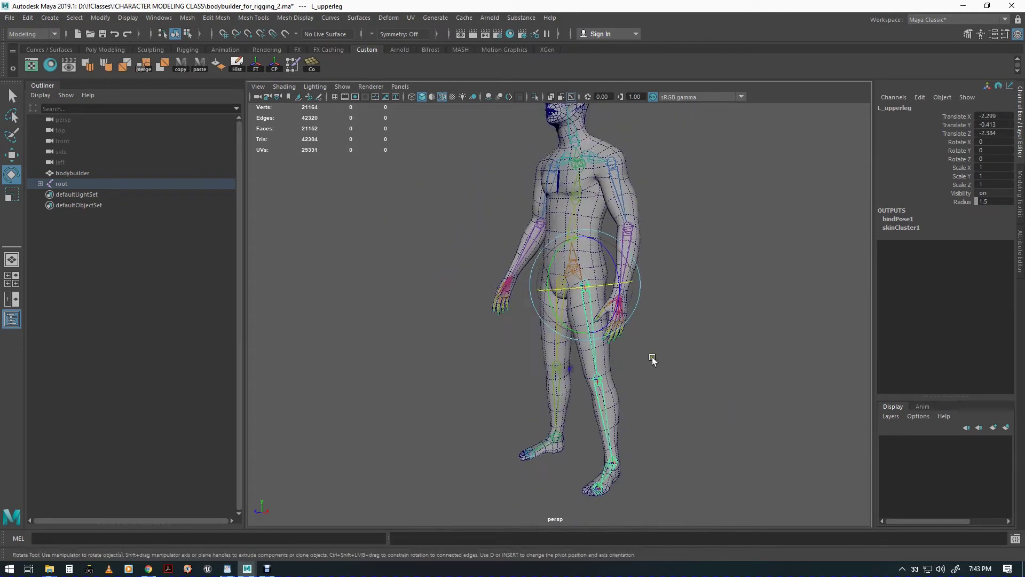
alt+middle_drag(652, 359, 642, 400)
alt+drag(642, 399, 666, 390)
key(w)
click(695, 316)
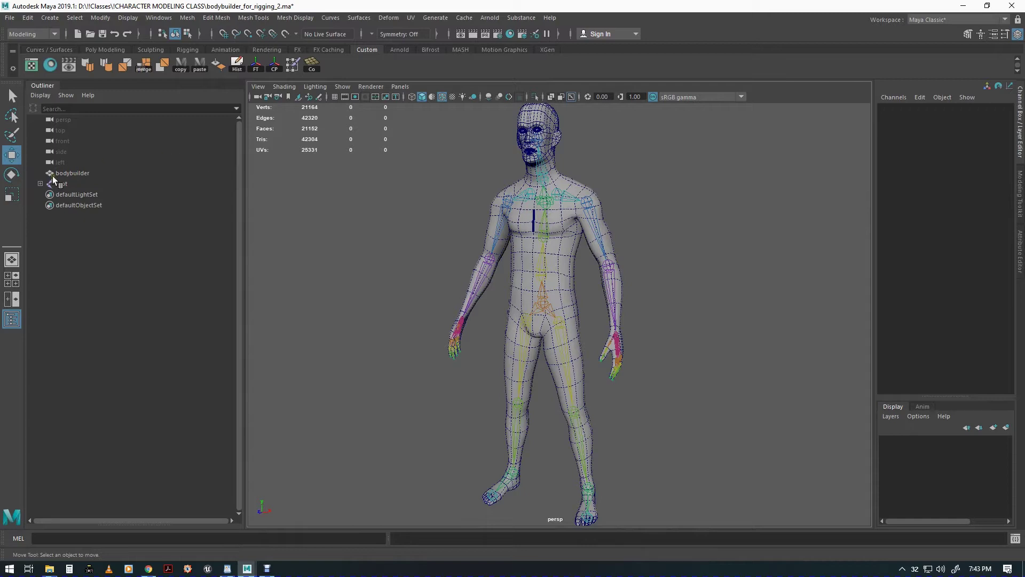
Step: Expand the full root joint hierarchy and review the names and parenting of all joints
shift+click(40, 183)
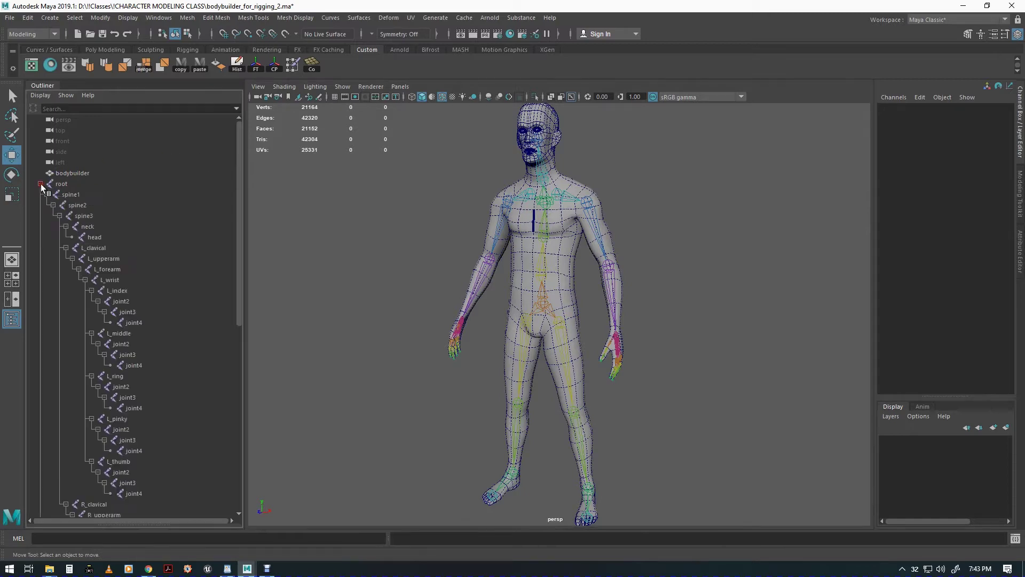
scroll(194, 271, down, 11)
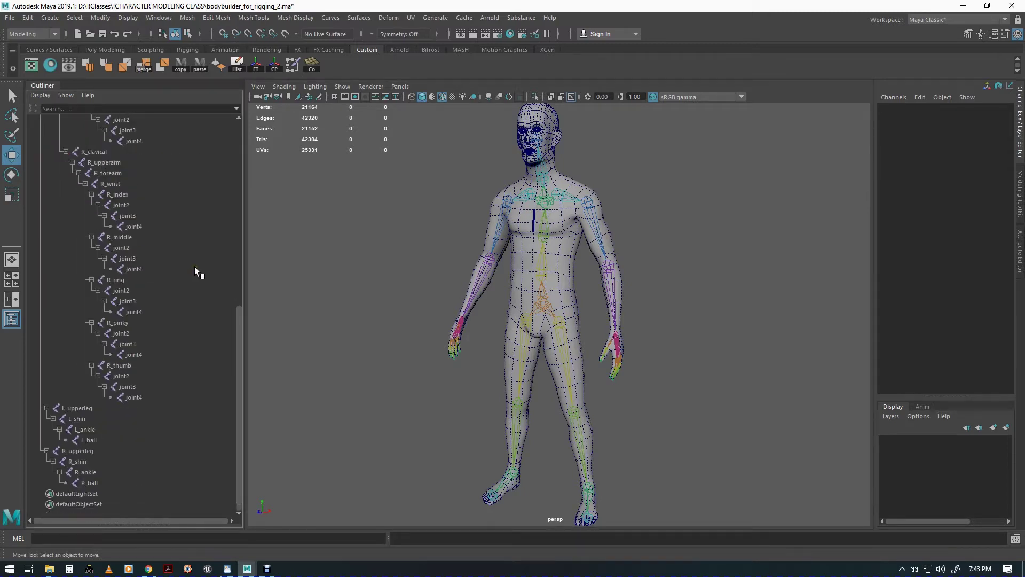
scroll(165, 345, up, 11)
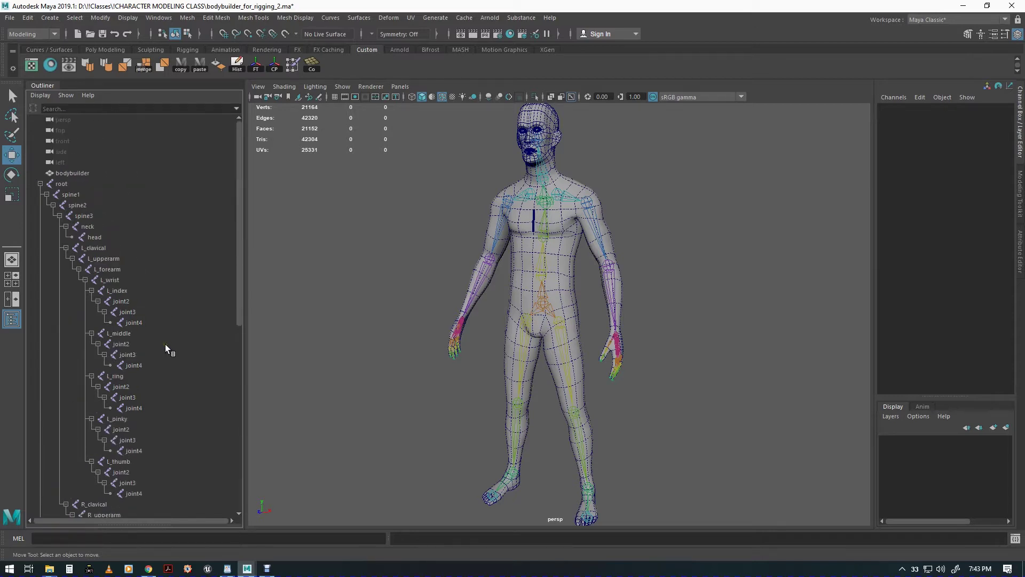
scroll(165, 344, down, 11)
scroll(166, 345, down, 1)
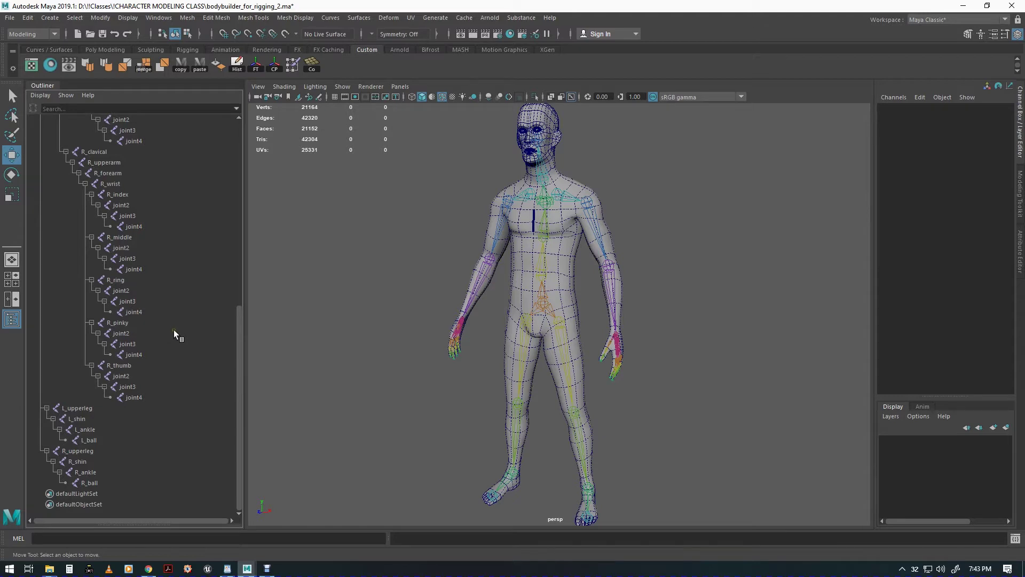
alt+middle_drag(512, 283, 504, 294)
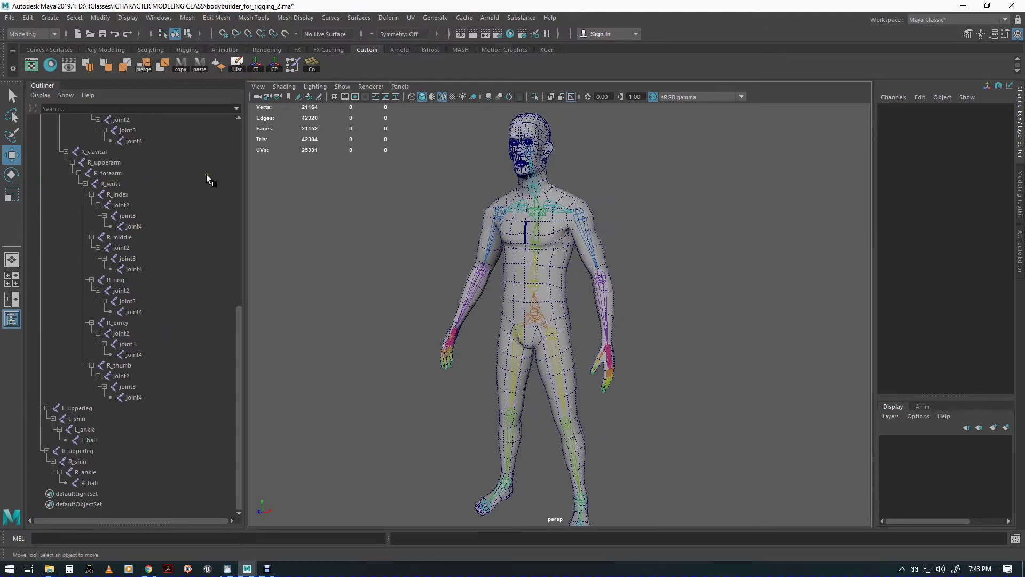
Step: Open the scene "unreal rigged character.ma" without saving the changes to the current scene
click(9, 18)
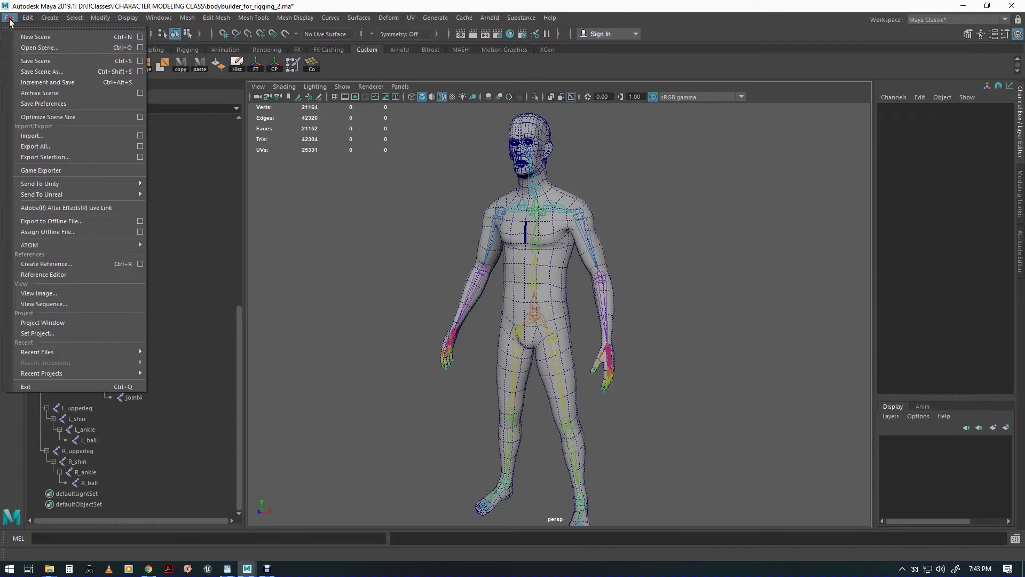
click(39, 47)
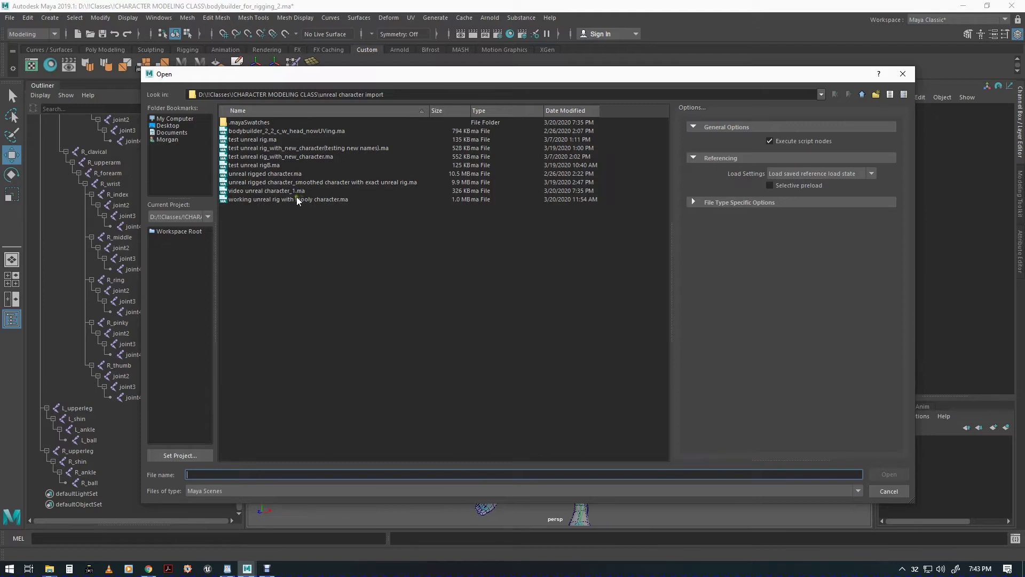
click(277, 173)
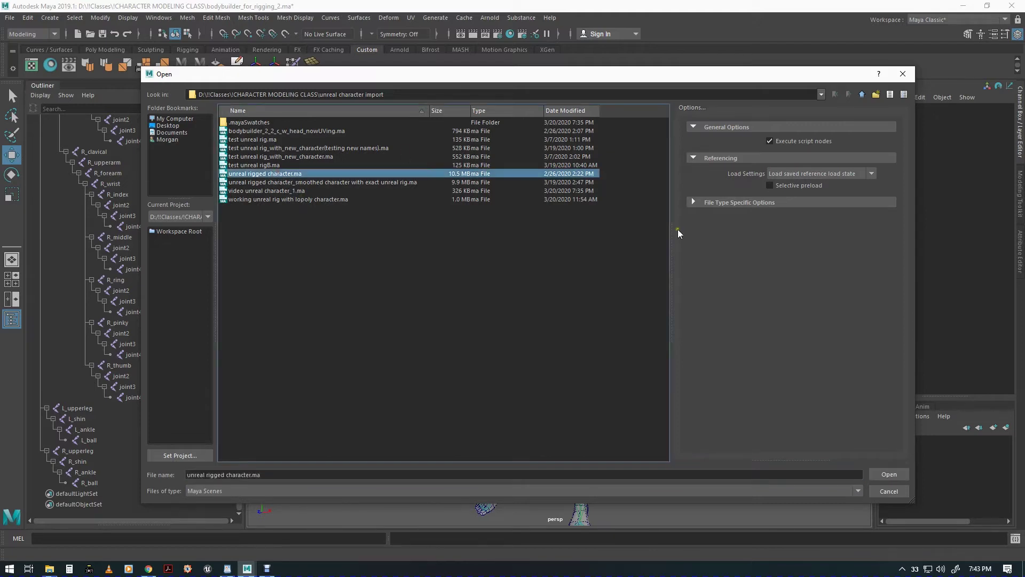
click(887, 474)
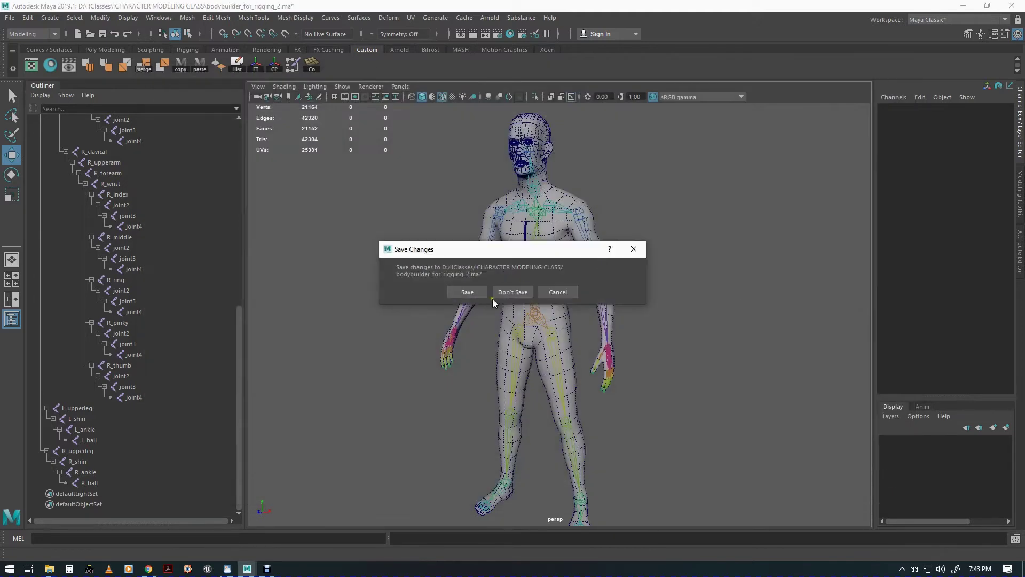
click(510, 292)
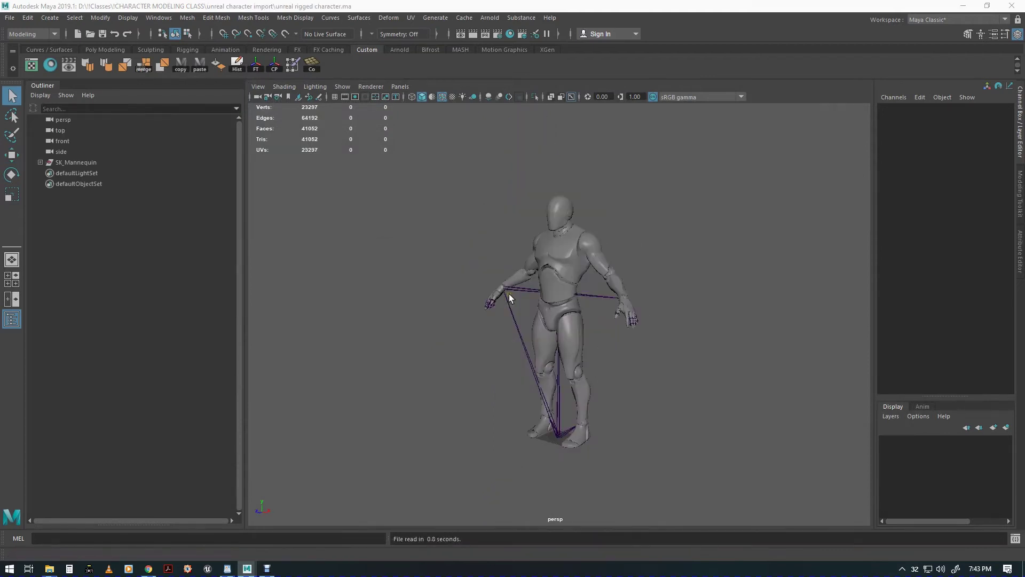
Step: View the mannequin from the front and expand the SK_Mannequin hierarchy to examine its joints and LOD meshes
alt+drag(586, 352, 618, 348)
alt+right_drag(618, 348, 668, 338)
mouse_move(656, 366)
alt+mouse_down()
mouse_move(500, 358)
mouse_move(641, 361)
alt+mouse_up()
alt+right_drag(641, 361, 643, 383)
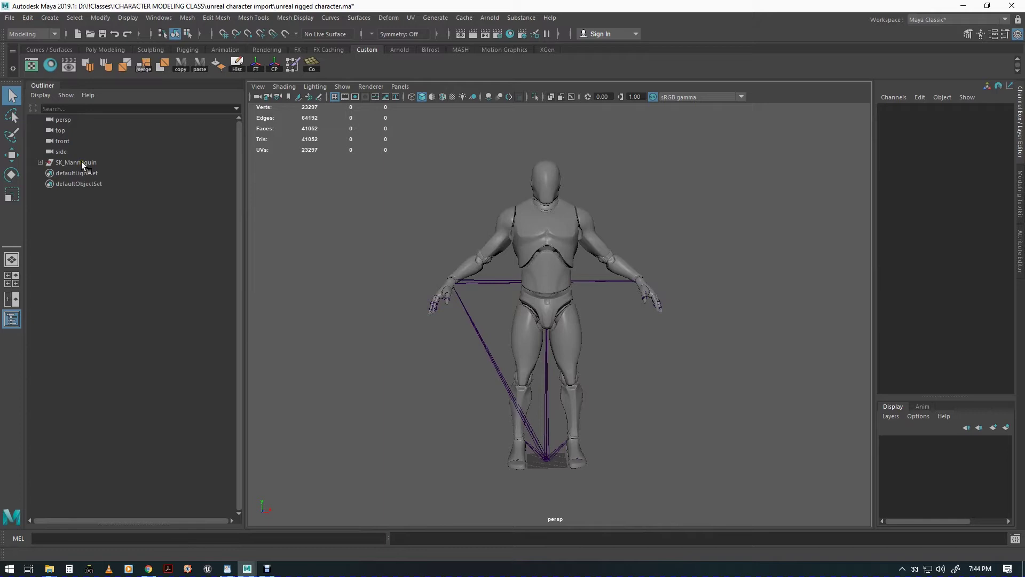
click(40, 162)
scroll(169, 261, down, 10)
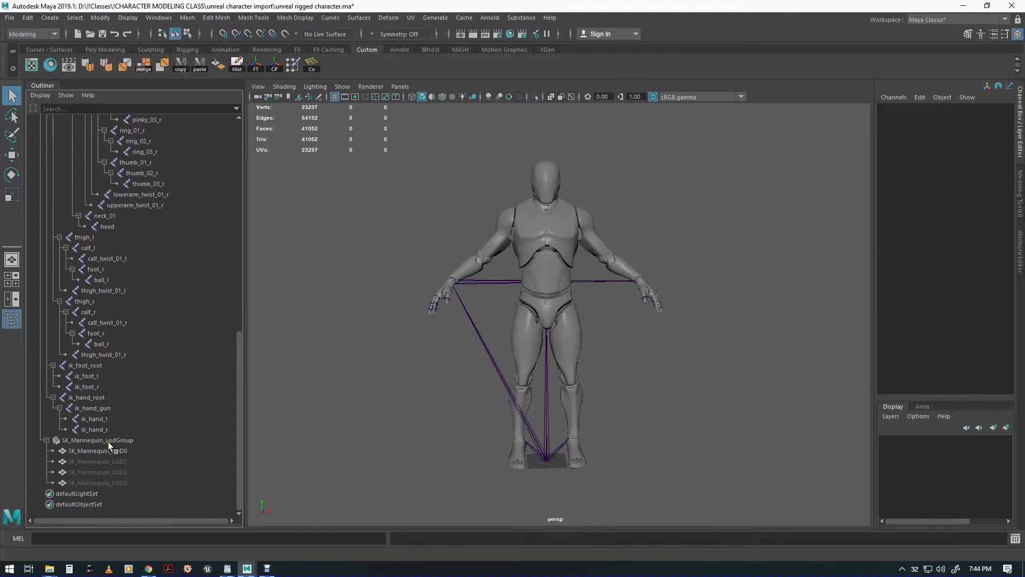
Step: Select the ik_hand_gun, ik_hand_root and root joints to inspect them, and select SK_Mannequin_LodGroup to inspect the mesh group
click(484, 284)
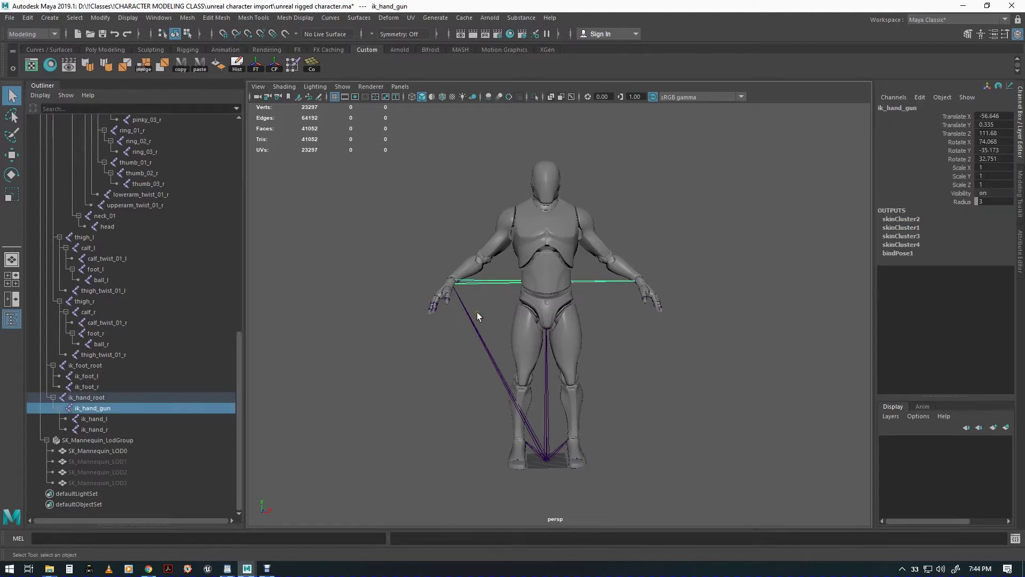
shift+click(478, 342)
shift+click(547, 437)
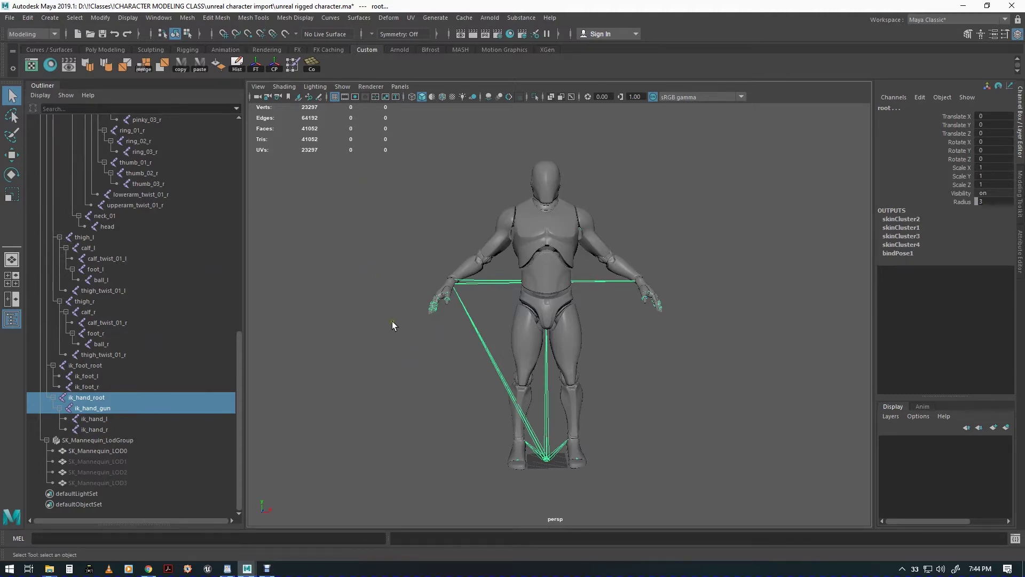
click(97, 440)
alt+drag(510, 395, 475, 407)
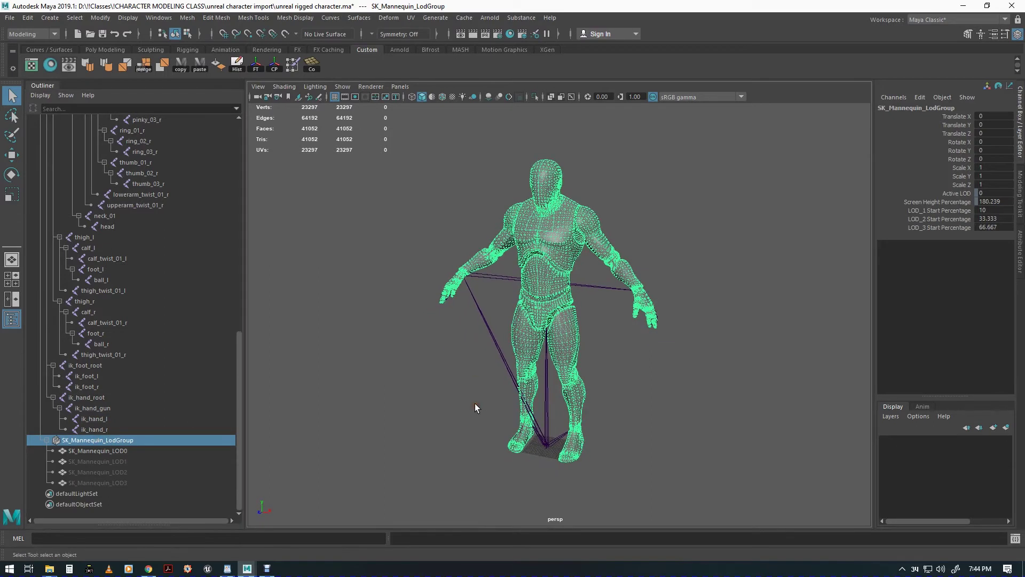
Step: Delete the SK_Mannequin_LodGroup mesh group and the ik_hand_root and ik_foot_root joint chains from the mannequin skeleton
key(Delete)
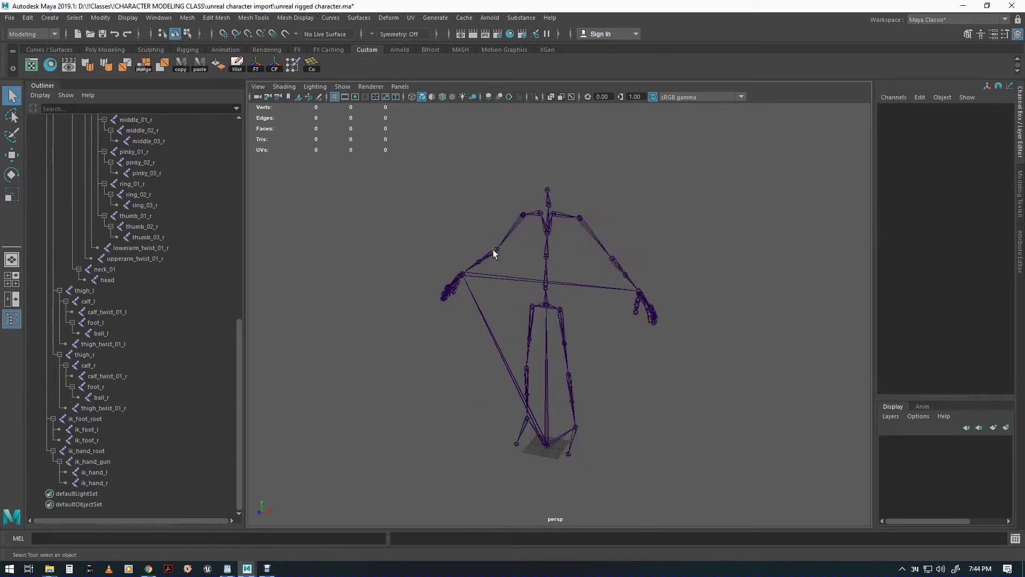
click(486, 321)
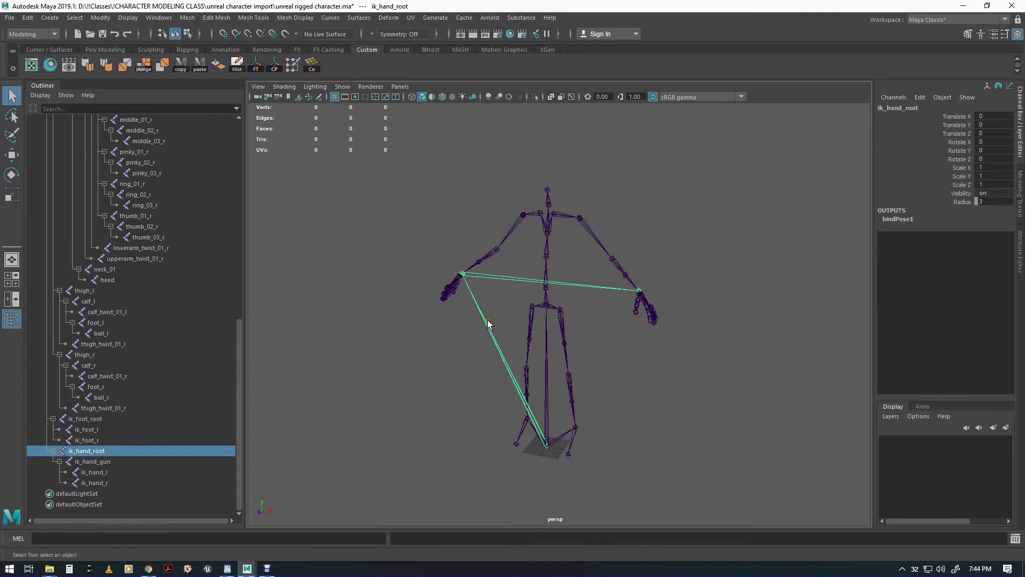
key(Delete)
click(537, 435)
key(Delete)
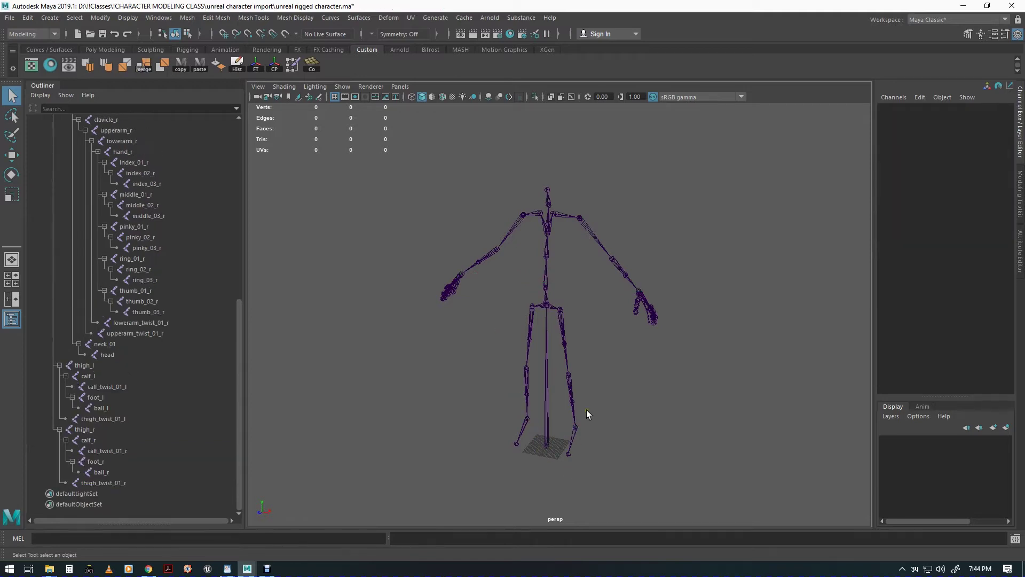
alt+middle_drag(593, 331, 593, 373)
alt+drag(593, 373, 533, 375)
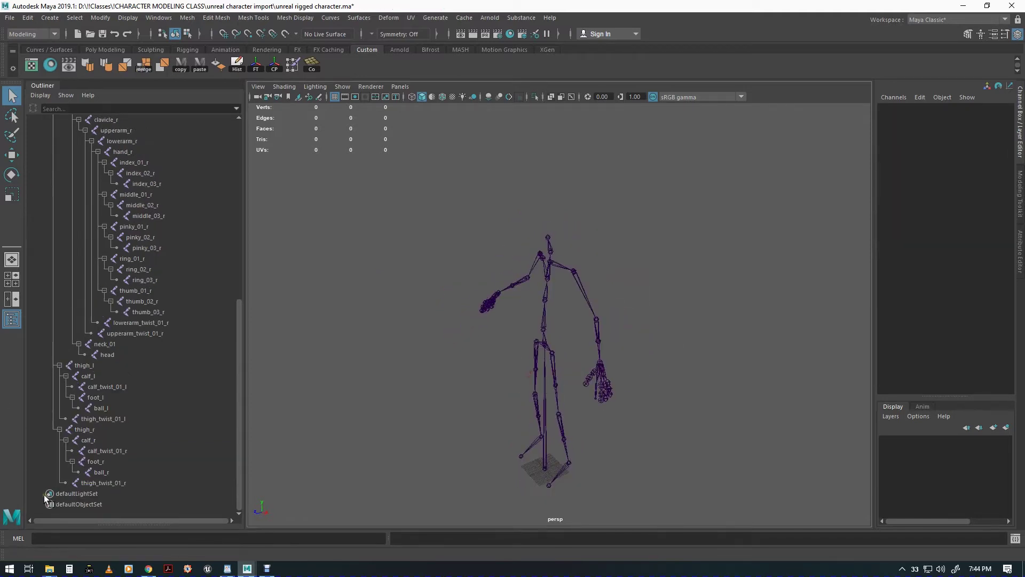
Step: Set the radius of hand_l and all its finger joints through thumb_03_l to 1
scroll(161, 188, up, 10)
scroll(149, 209, down, 10)
scroll(156, 238, up, 10)
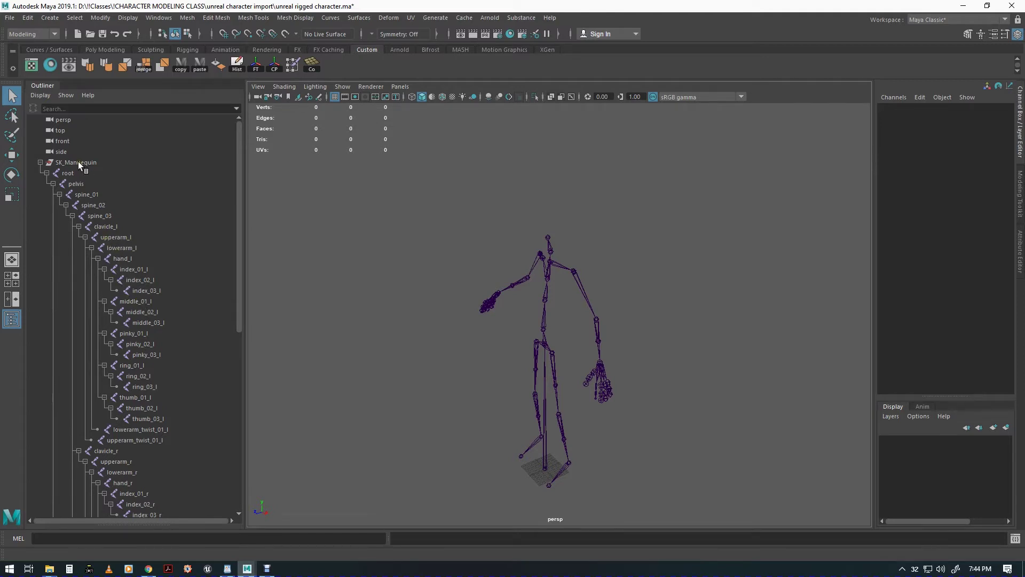
alt+right_drag(468, 389, 458, 353)
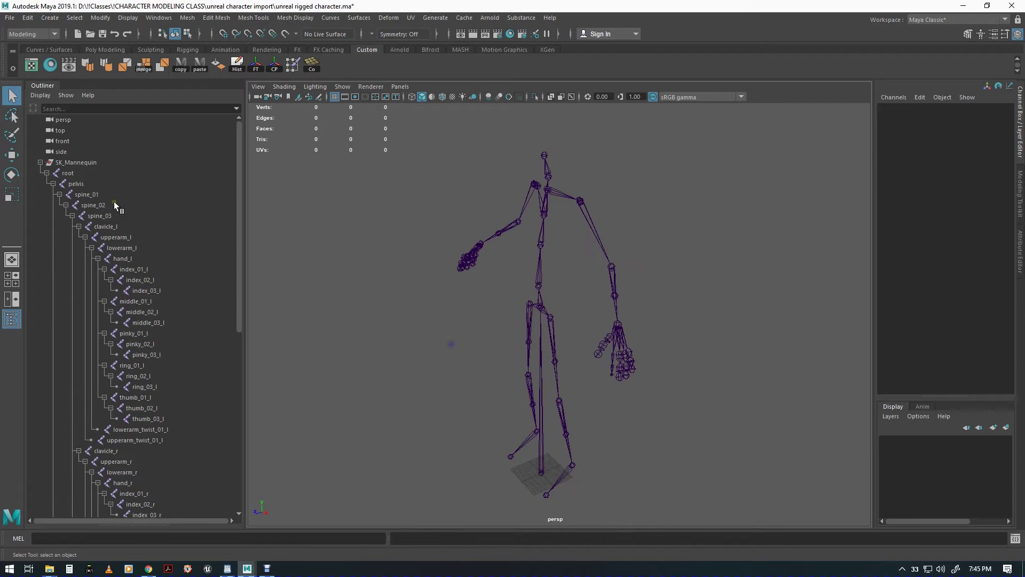
click(130, 258)
shift+click(149, 419)
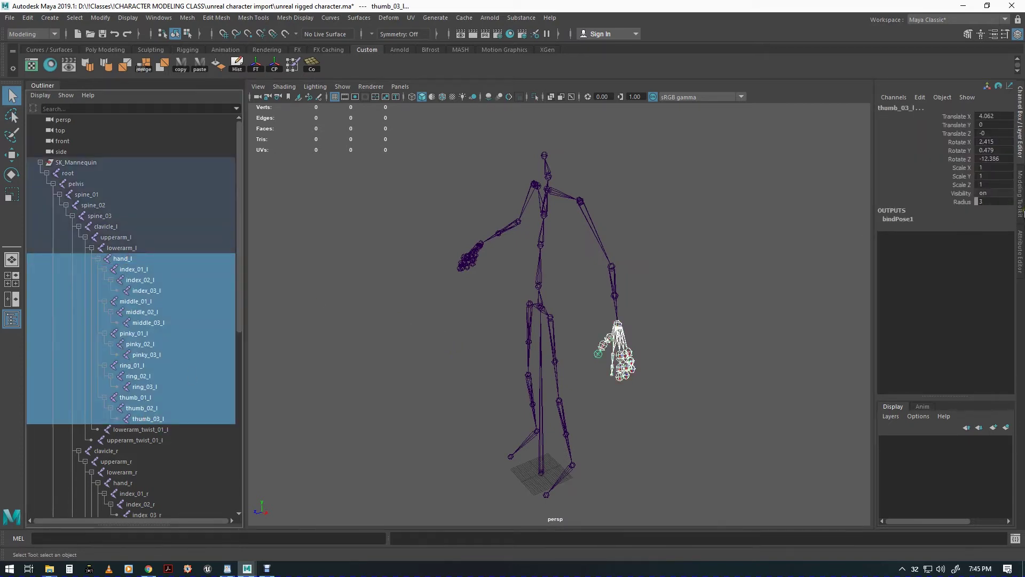
click(997, 201)
text(1)
key(Tab)
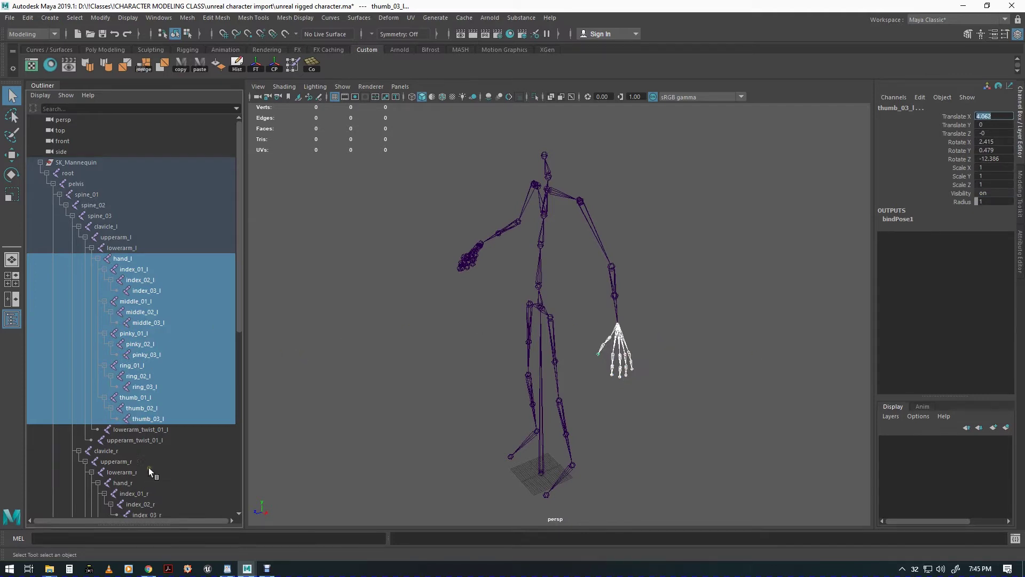
Step: Set the radius of hand_r and all its finger joints through thumb_03_r to 1
scroll(148, 466, down, 3)
scroll(157, 414, down, 3)
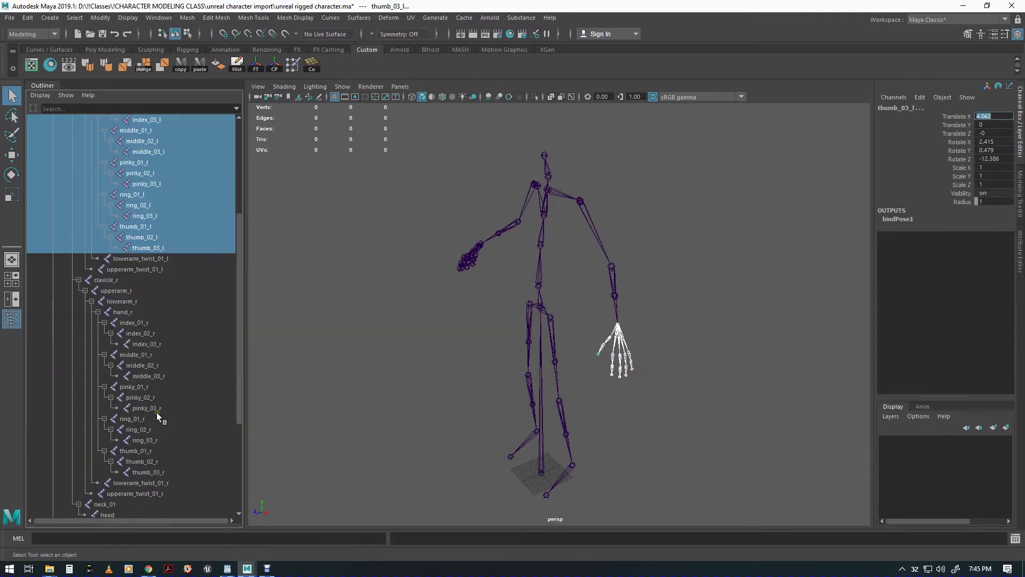
click(124, 311)
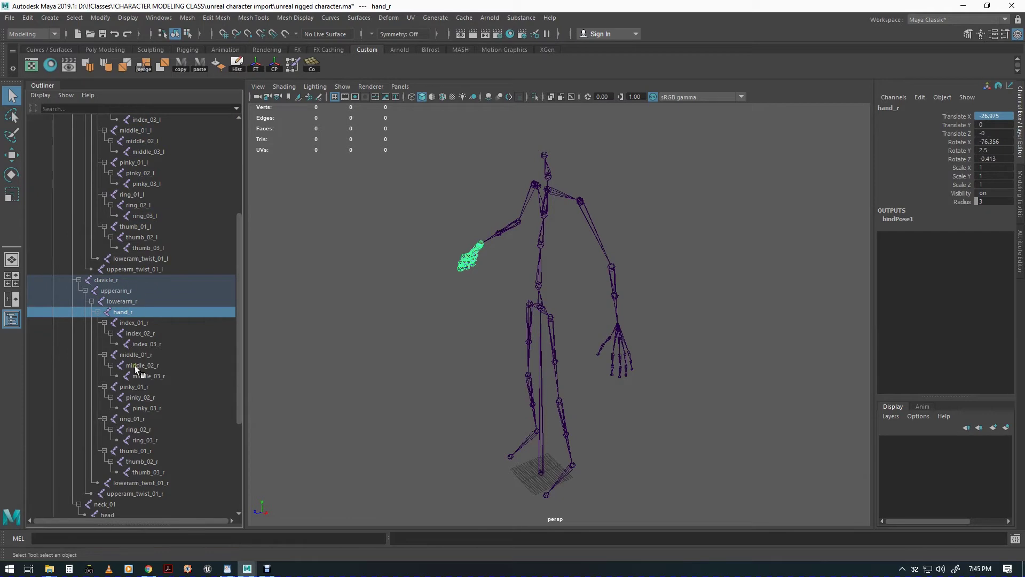
shift+click(149, 470)
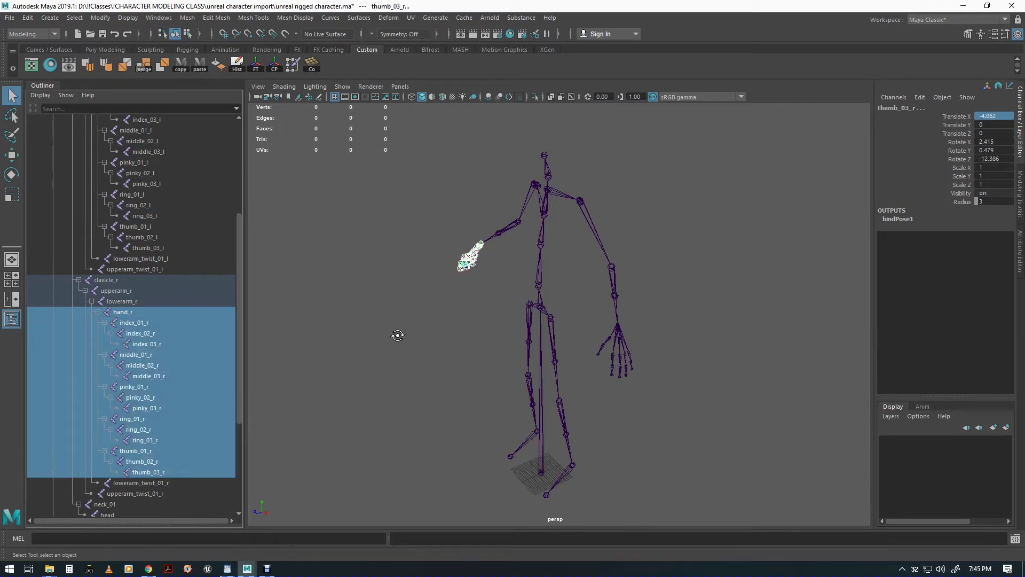
alt+drag(394, 336, 531, 346)
alt+middle_drag(504, 348, 525, 314)
alt+right_drag(525, 315, 654, 349)
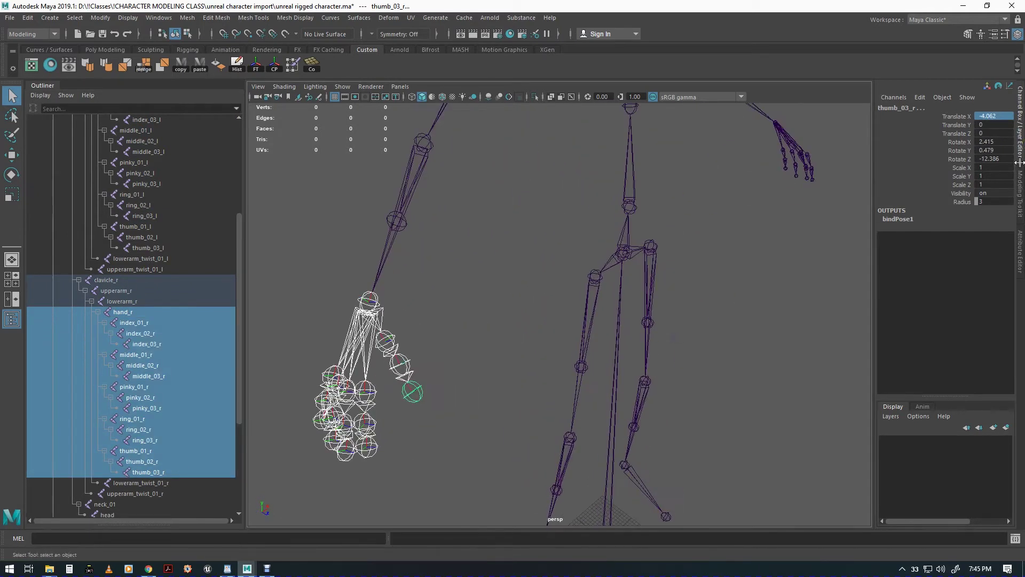
click(991, 202)
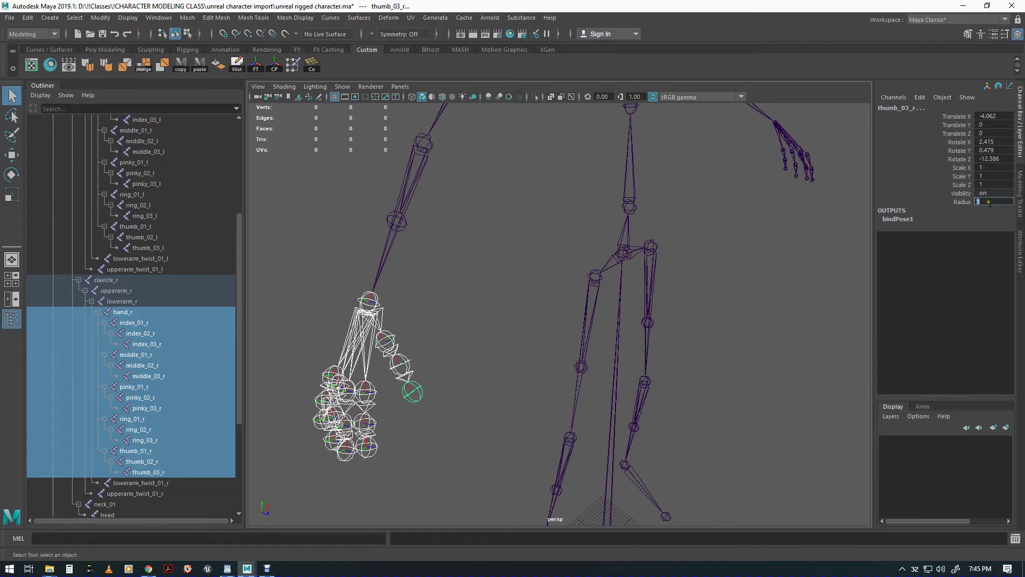
key(Tab)
Step: Import the scene bodybuilder_for_rigging_2.ma into the mannequin skeleton scene
alt+right_drag(508, 373, 310, 331)
alt+middle_drag(527, 353, 531, 380)
alt+drag(531, 381, 448, 362)
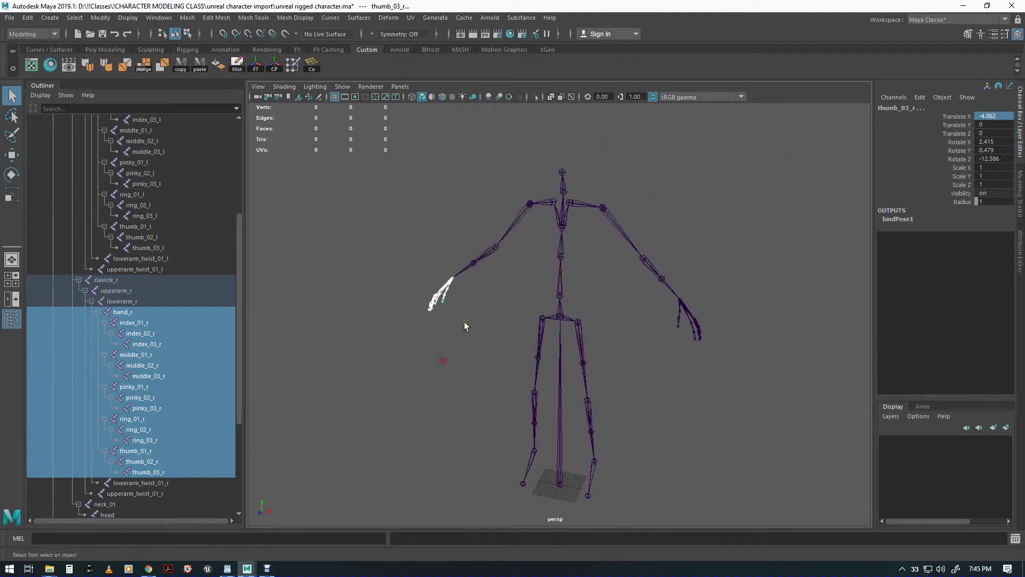
scroll(158, 304, up, 5)
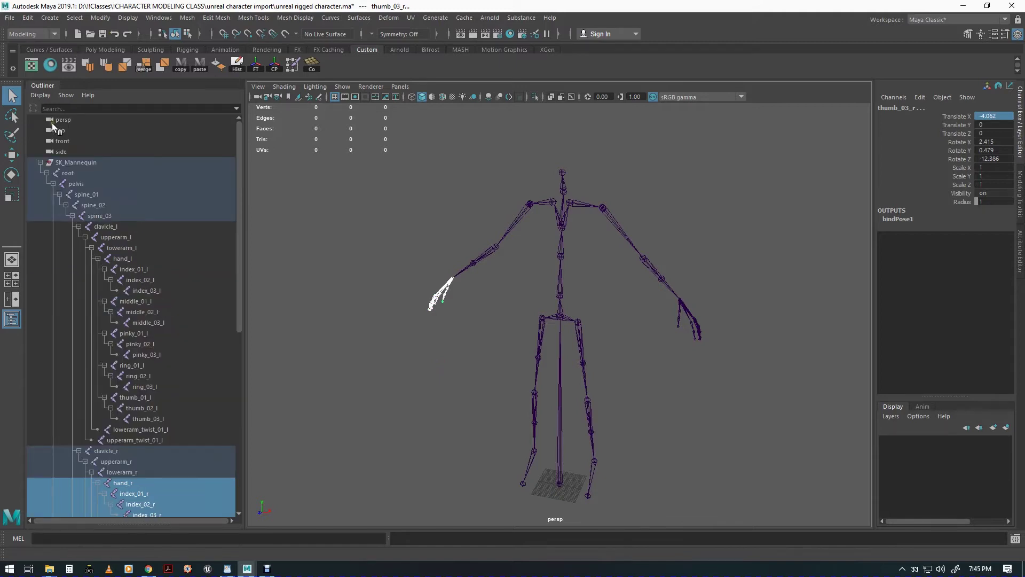
click(72, 160)
click(10, 18)
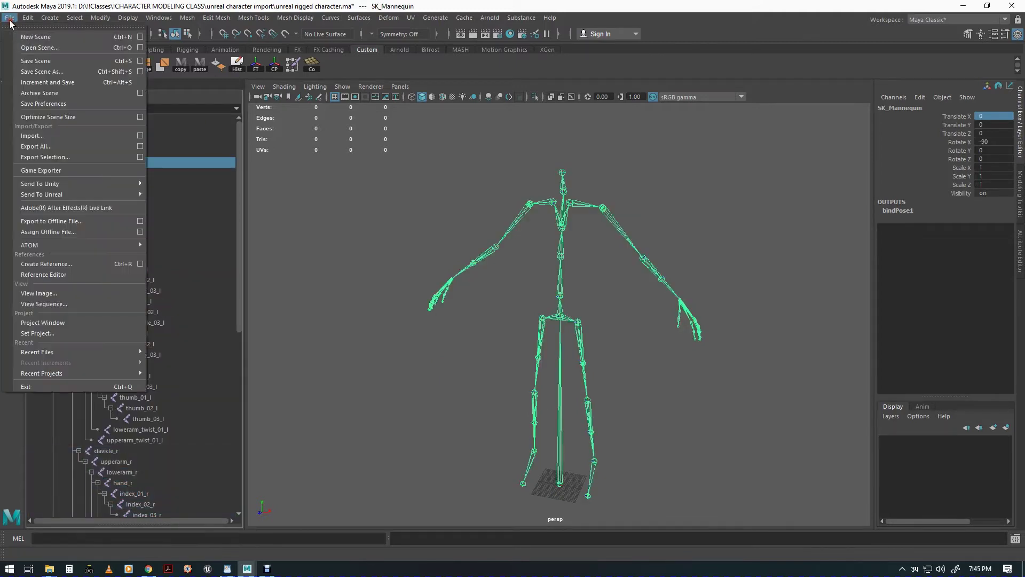
click(46, 137)
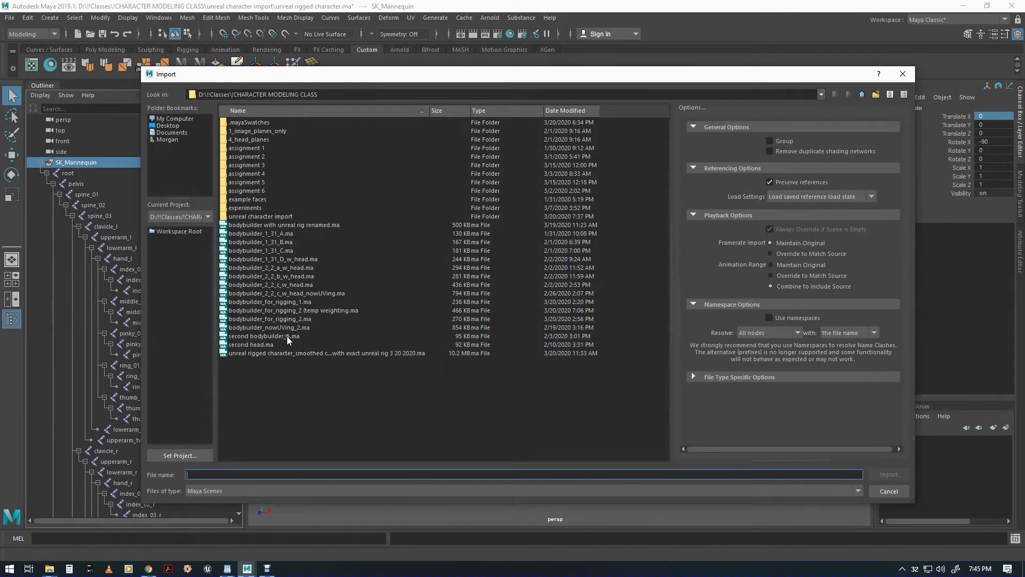
click(287, 318)
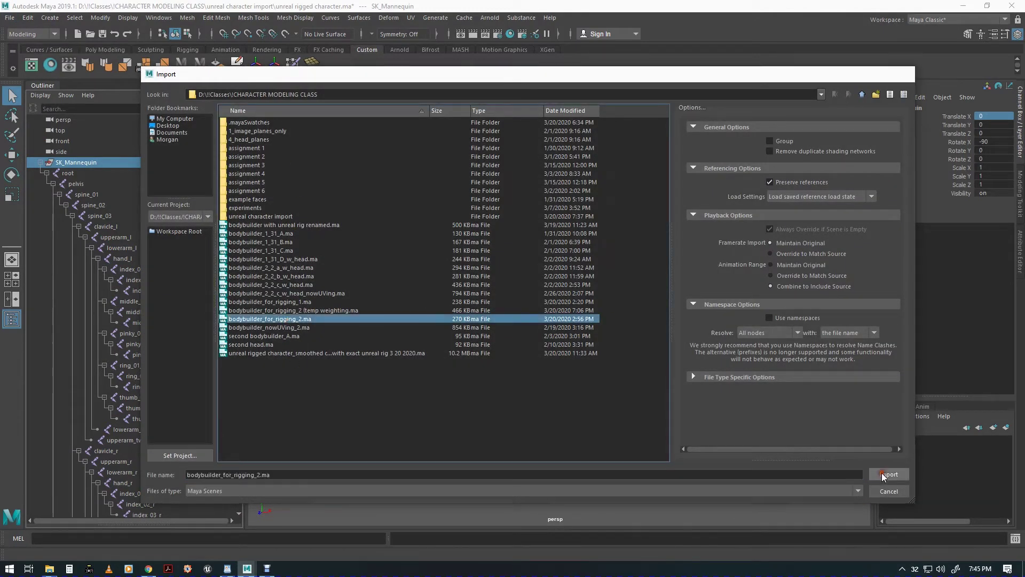
click(888, 474)
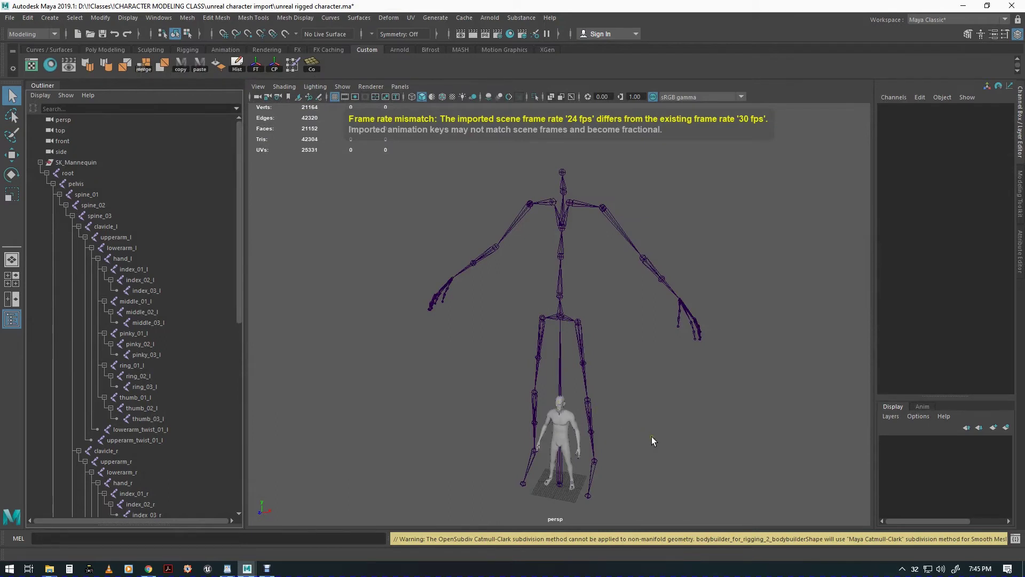
Step: Try to detach the skin from the imported bodybuilder mesh
alt+middle_drag(651, 437, 634, 373)
alt+drag(601, 418, 588, 393)
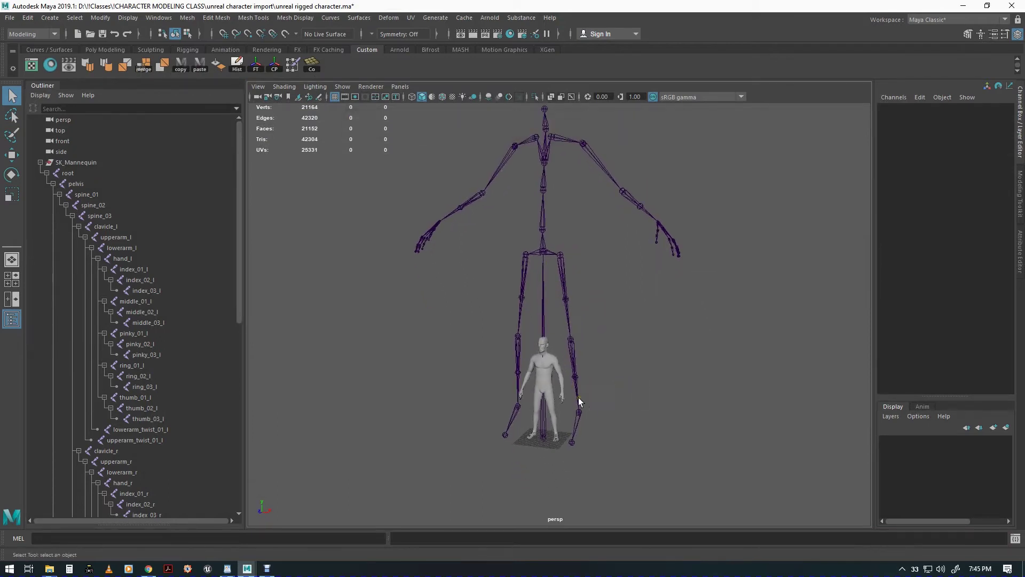
alt+middle_drag(580, 402, 634, 346)
scroll(110, 409, down, 10)
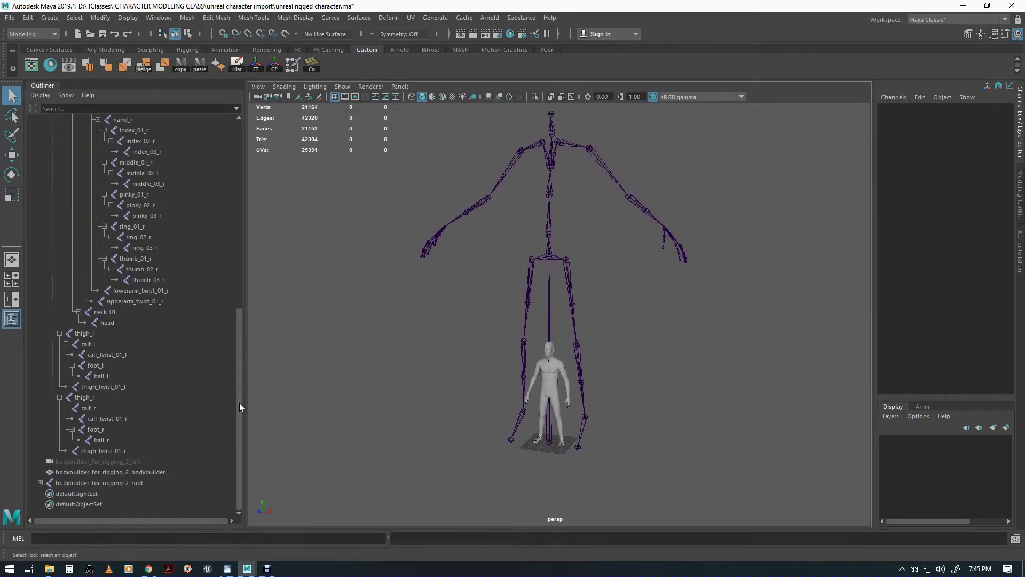
click(108, 472)
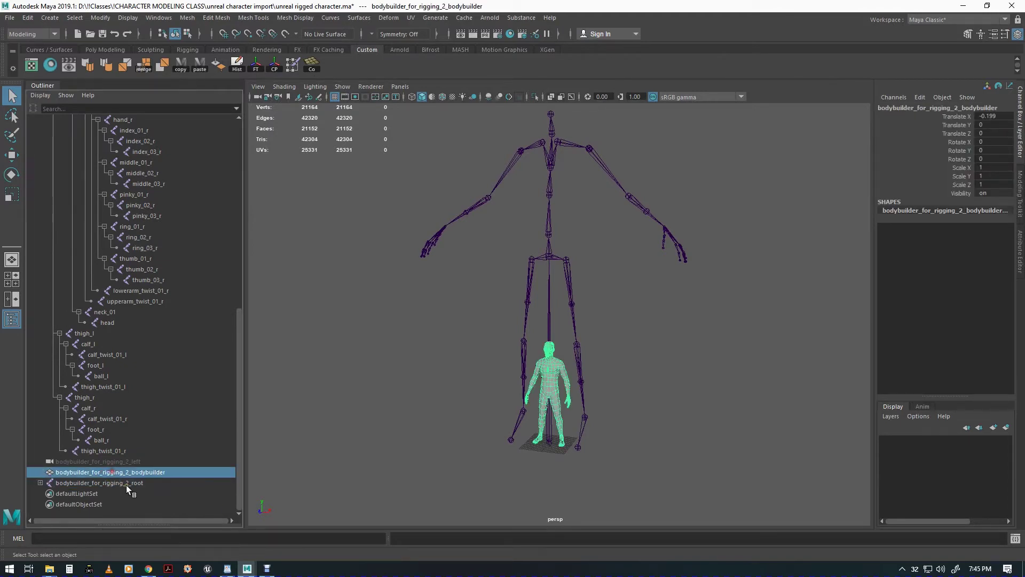
key(space)
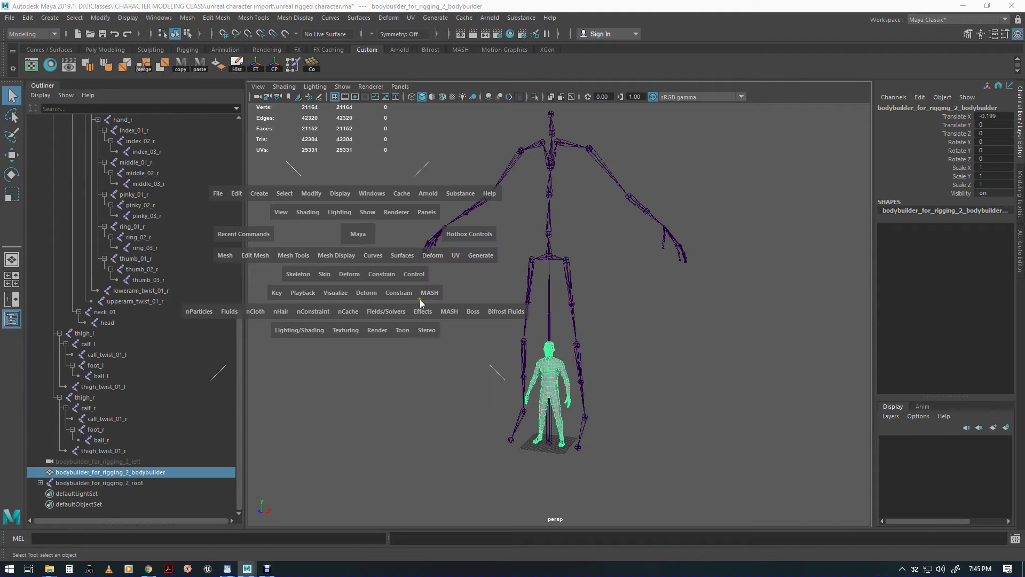
drag(322, 282, 335, 328)
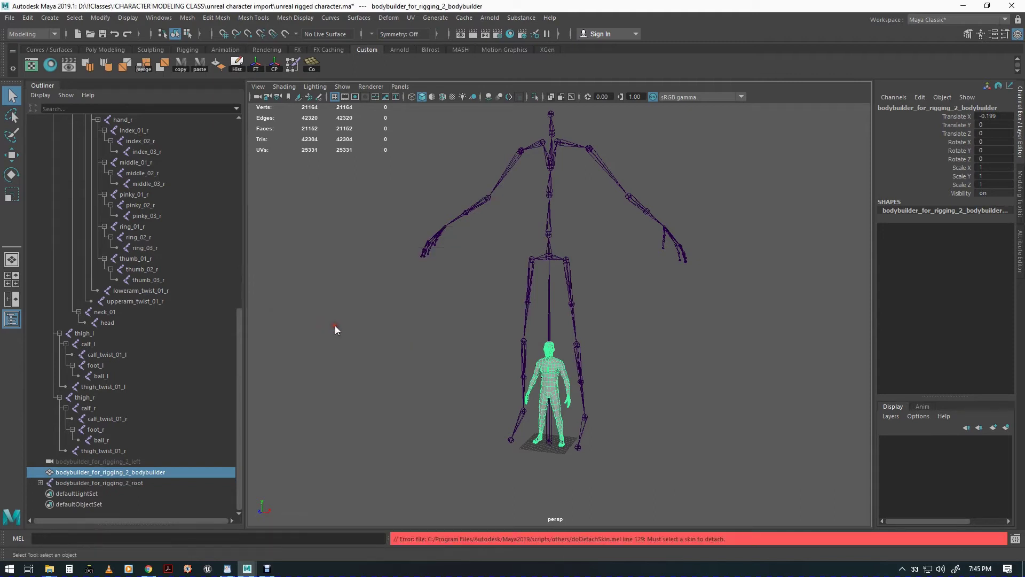
click(87, 481)
key(space)
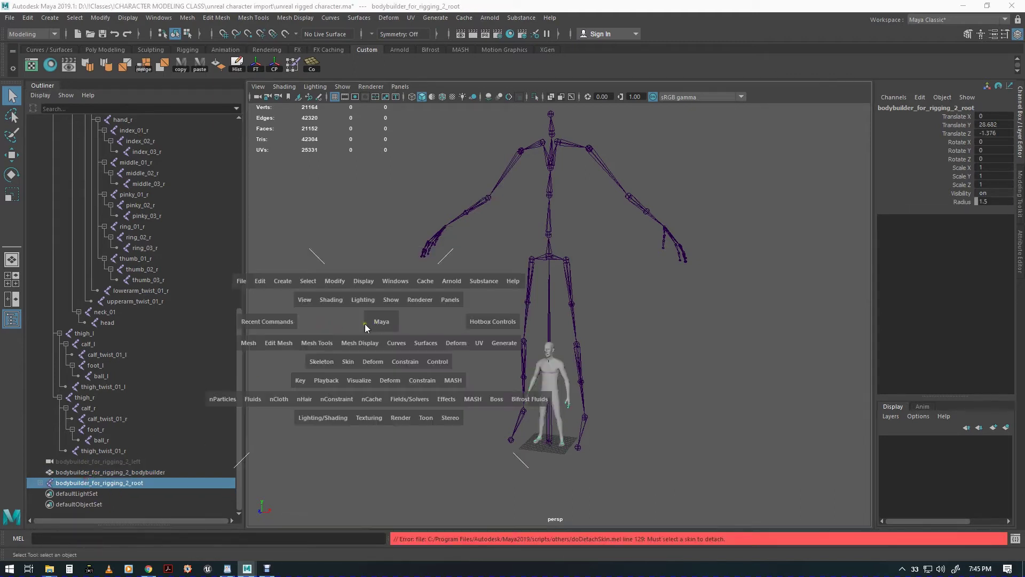
drag(336, 362, 380, 124)
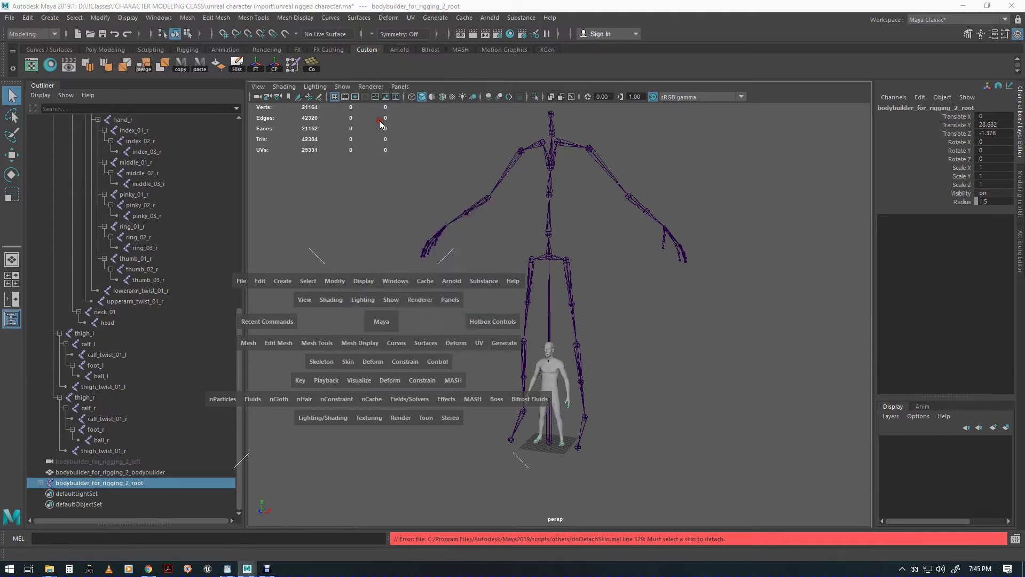
Step: Delete the imported bodybuilder_for_rigging_2_root skeleton and the imported bodybuilder_for_rigging_2_left camera, keeping the bodybuilder mesh
click(107, 475)
click(110, 481)
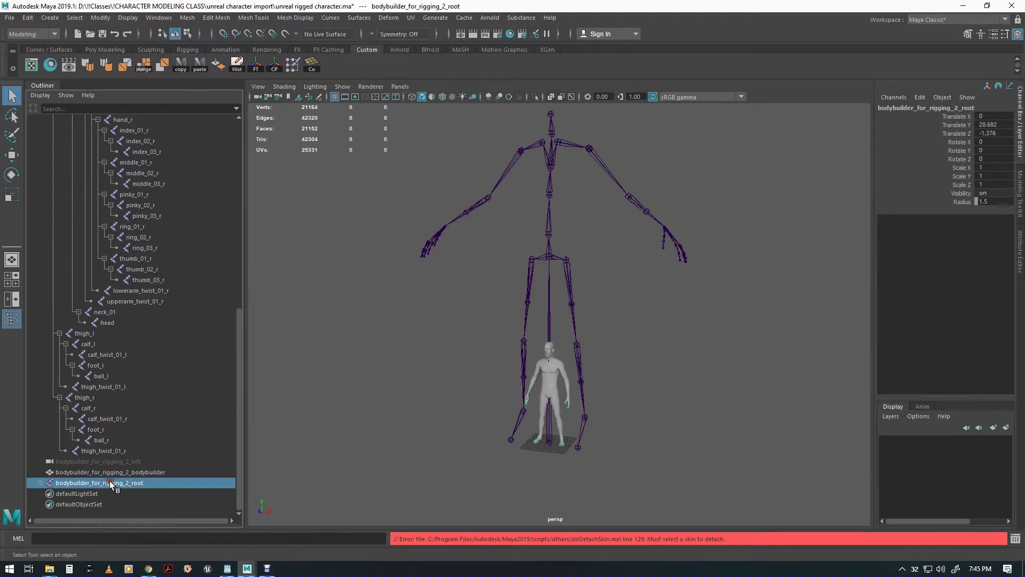
key(Delete)
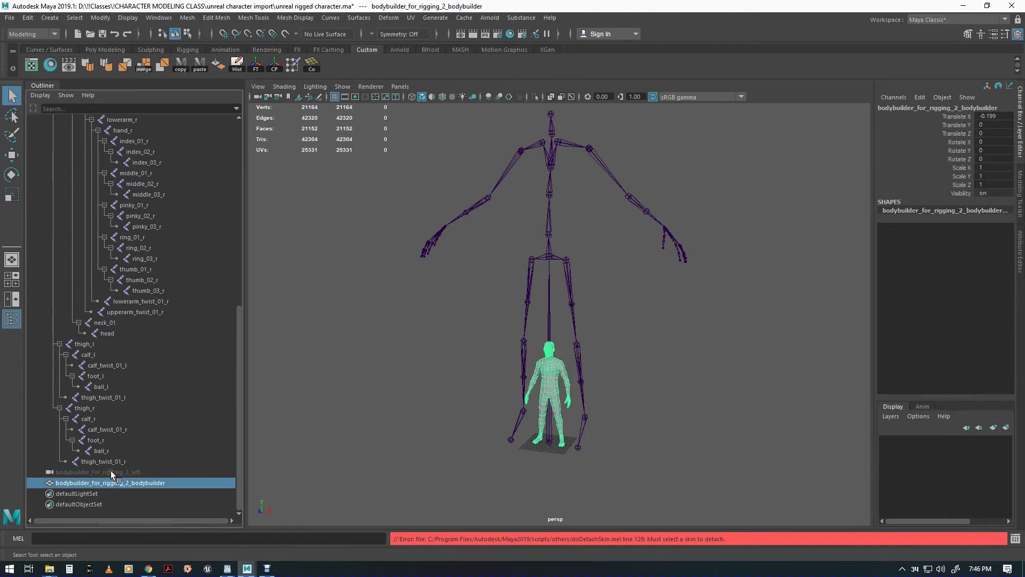
click(111, 472)
key(Delete)
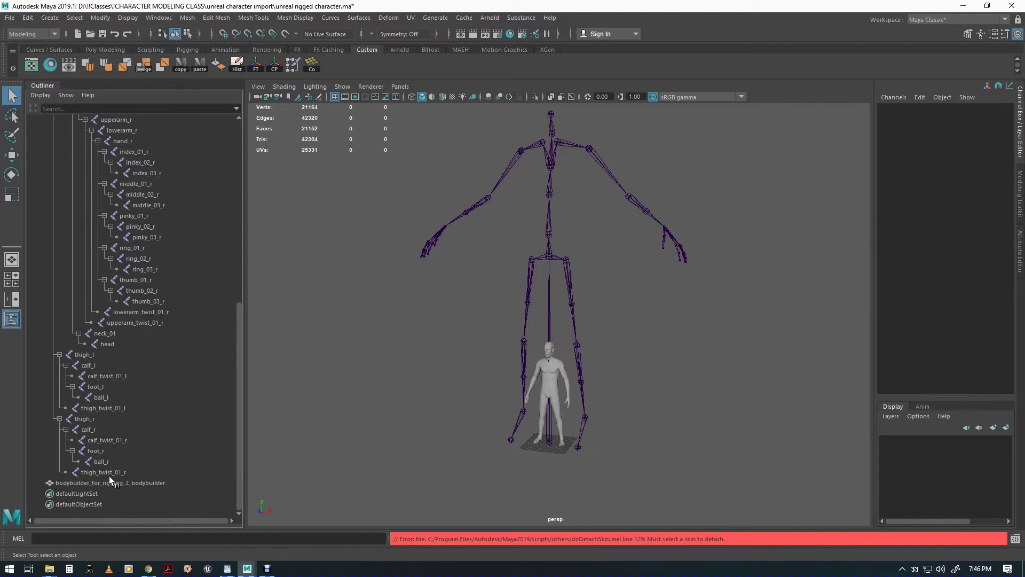
Step: In the front view, scale the bodybuilder mesh uniformly to about 3.563 to fit the mannequin skeleton and turn on X-Ray Joints
click(560, 395)
scroll(556, 427, up, 3)
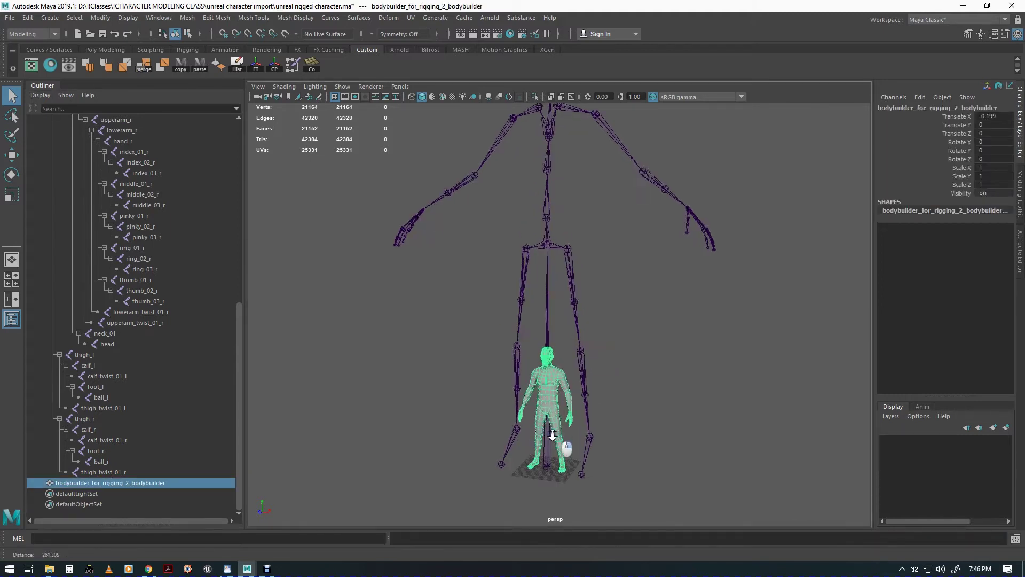
key(w)
key(space)
drag(465, 374, 458, 395)
scroll(458, 336, down, 6)
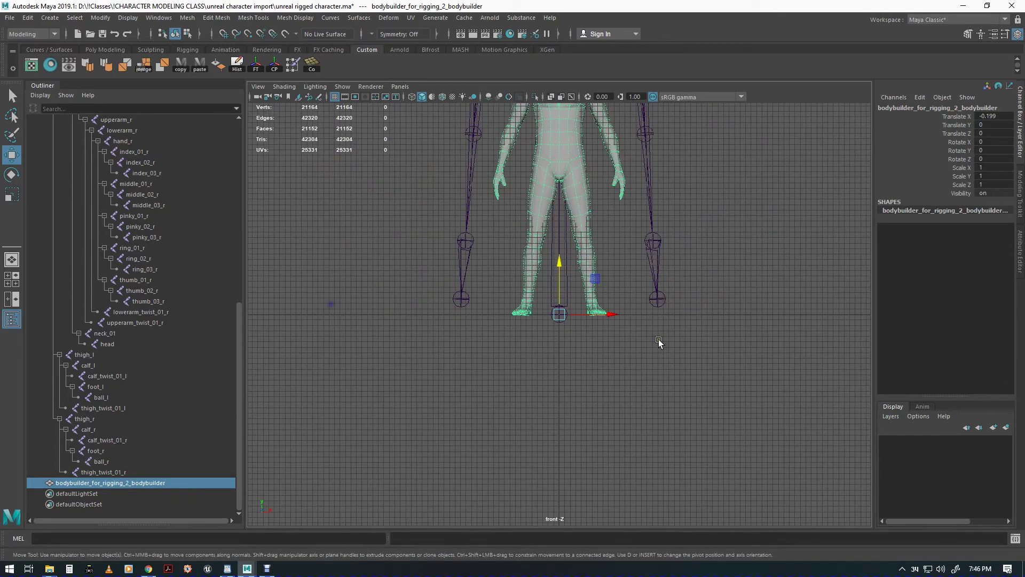
scroll(553, 427, down, 5)
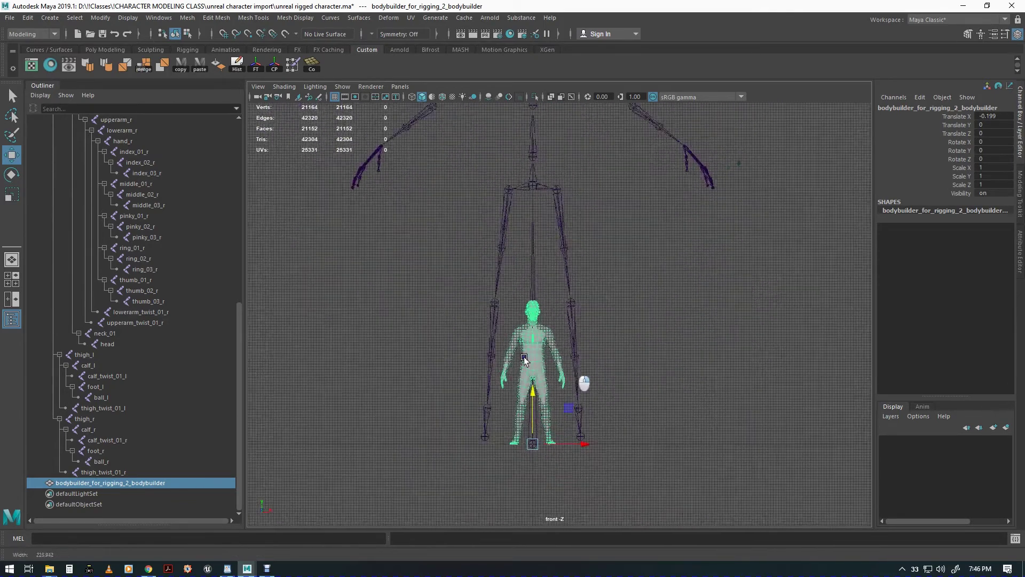
alt+middle_drag(678, 338, 674, 406)
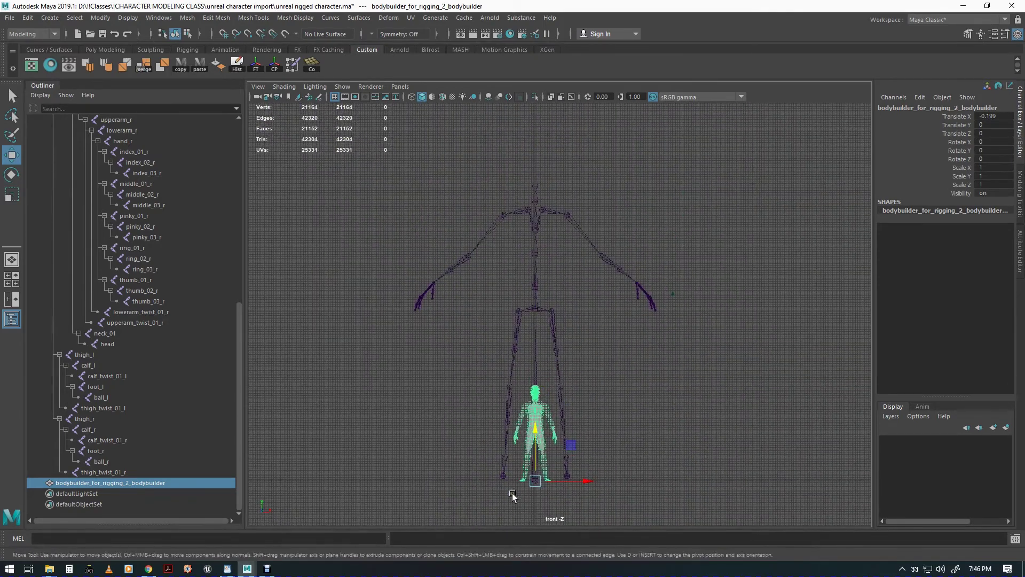
key(e)
key(r)
drag(536, 480, 726, 48)
mouse_move(667, 481)
mouse_down()
mouse_move(635, 480)
mouse_move(659, 480)
mouse_up()
drag(718, 69, 718, 69)
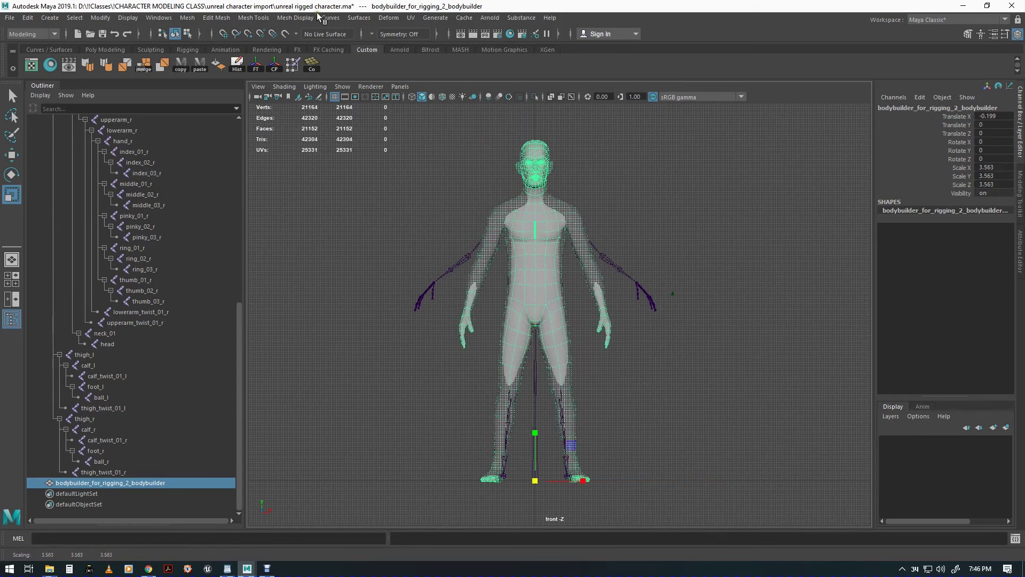
click(284, 86)
click(294, 194)
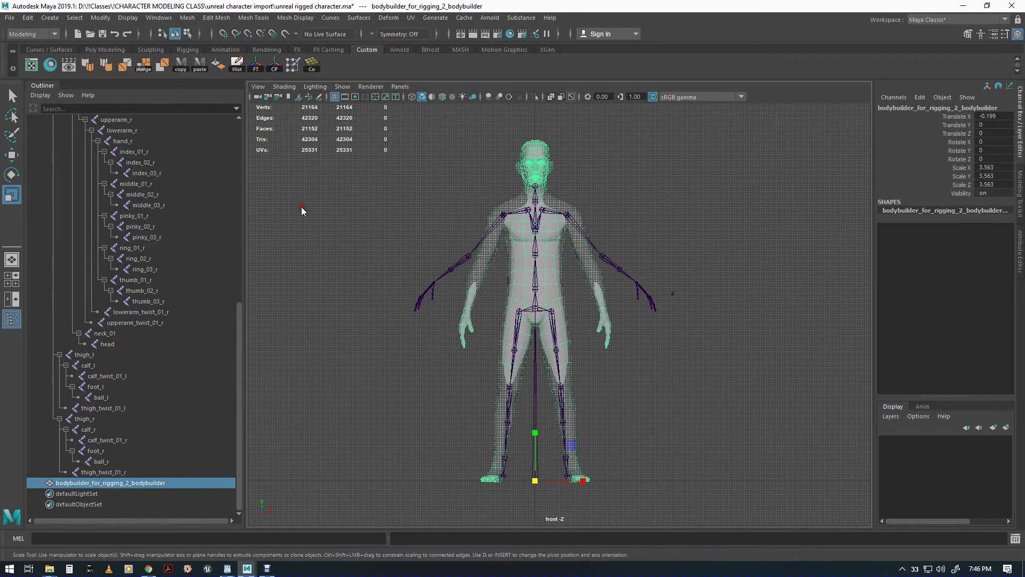
Step: Hide the grid in the front view and scale the bodybuilder mesh uniformly to about 3.568
click(343, 86)
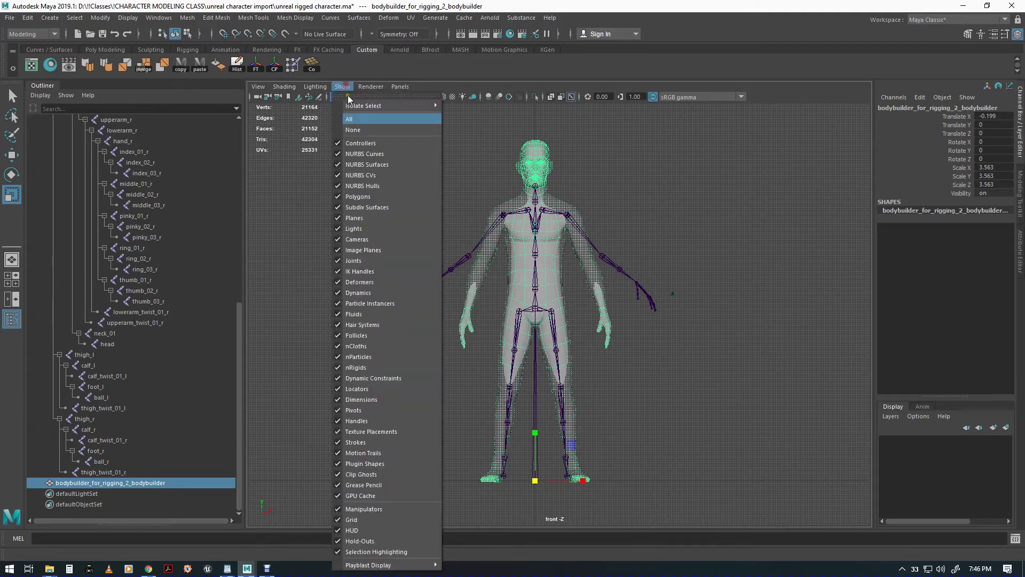
click(360, 516)
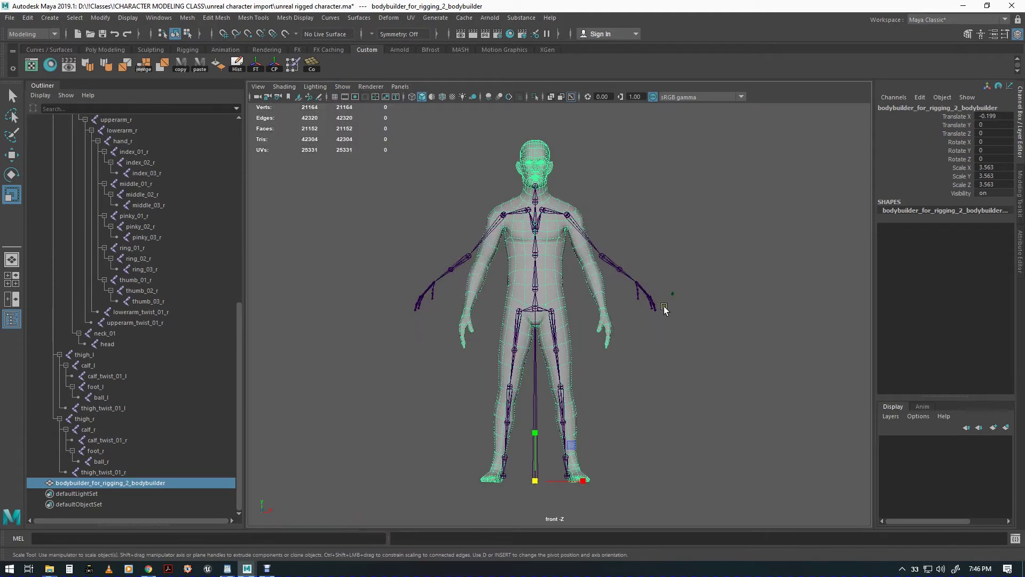
click(535, 500)
drag(536, 502, 537, 506)
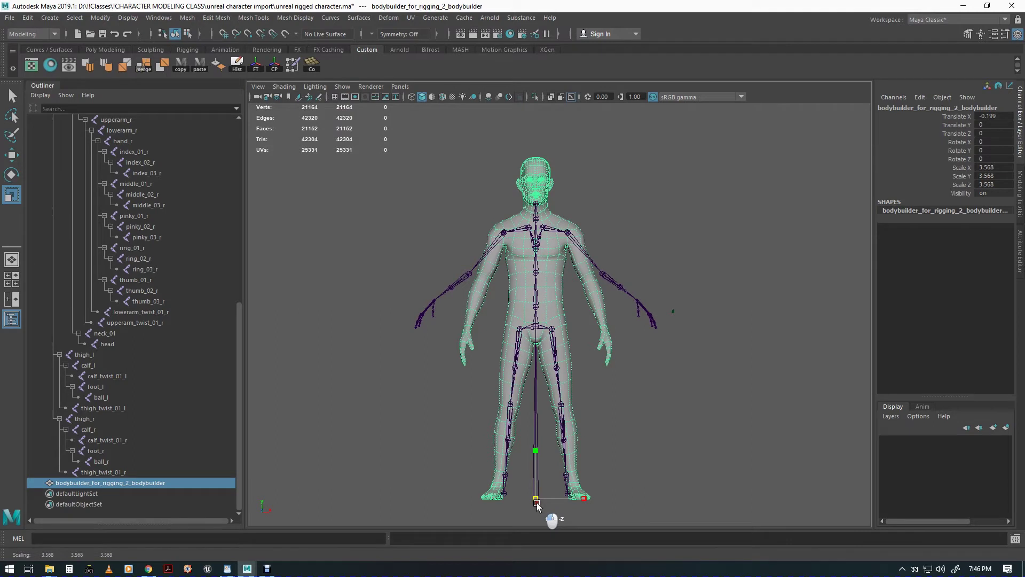
Step: Rotate upperarm_r and upperarm_l together down toward the mesh arms, to about 10.681, 56.669, -13.047
alt+middle_drag(569, 398, 567, 411)
alt+right_drag(568, 411, 818, 449)
mouse_move(697, 421)
alt+middle_down()
mouse_move(711, 369)
mouse_move(696, 439)
alt+middle_up()
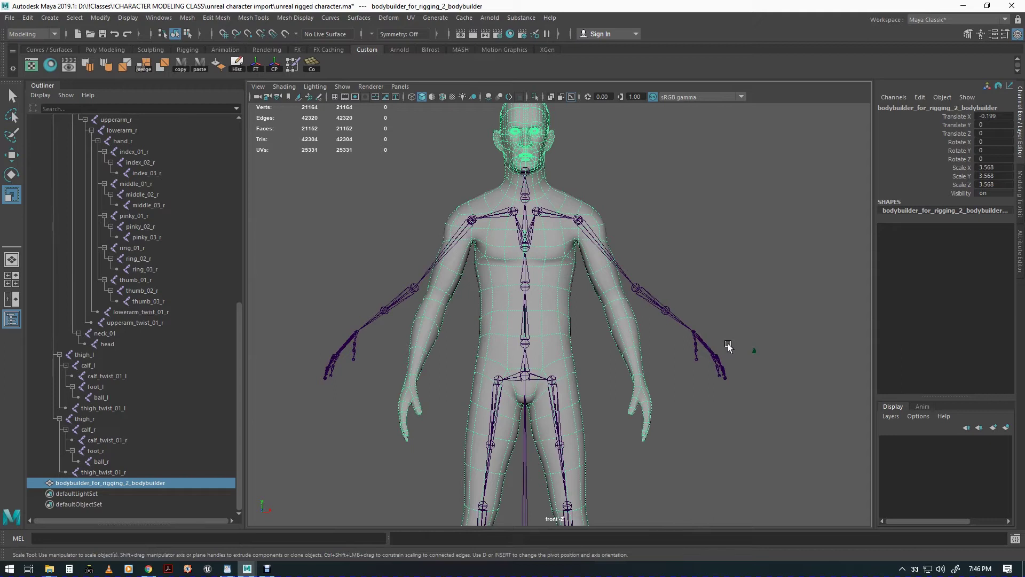
click(462, 235)
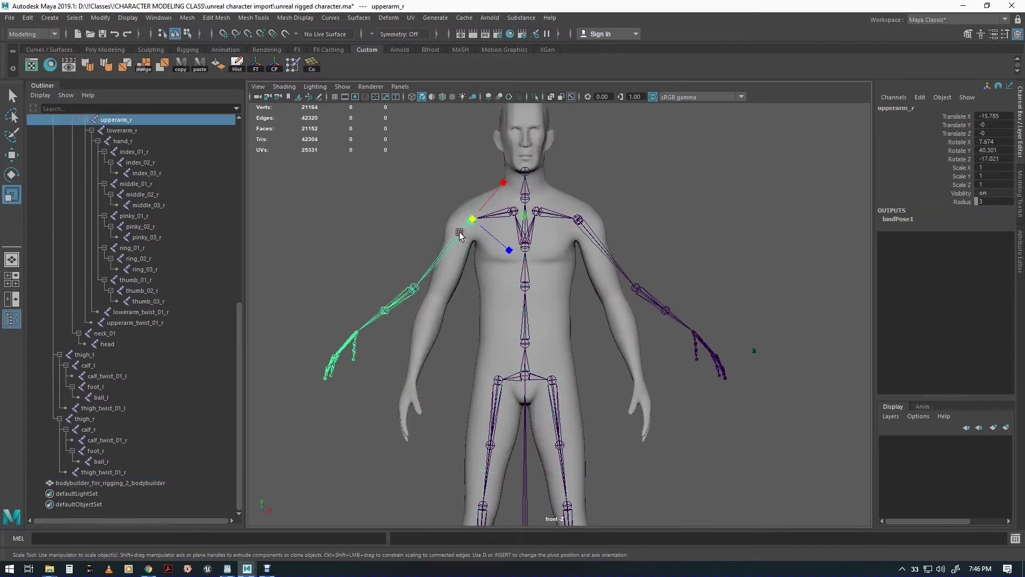
click(597, 238)
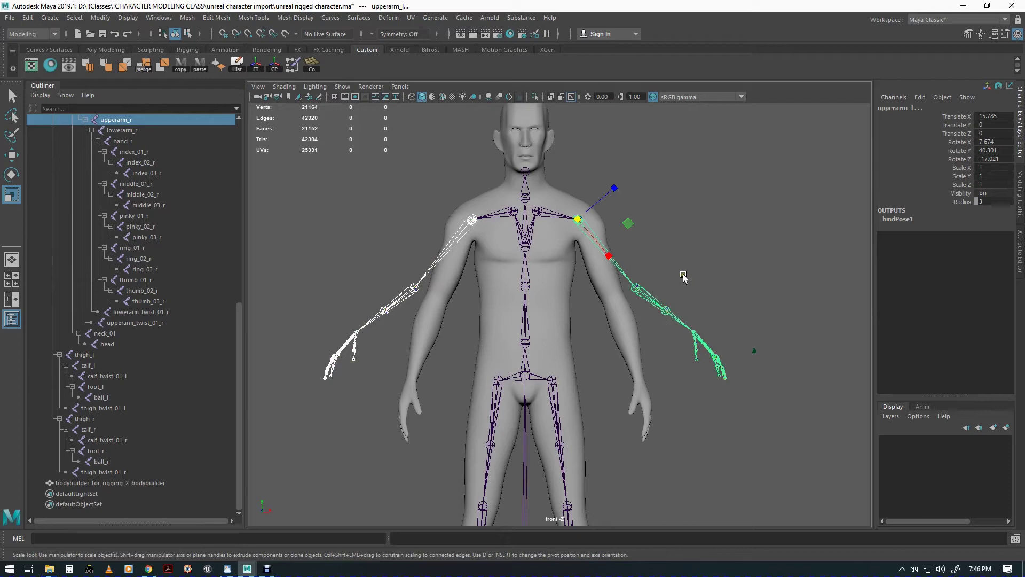
key(e)
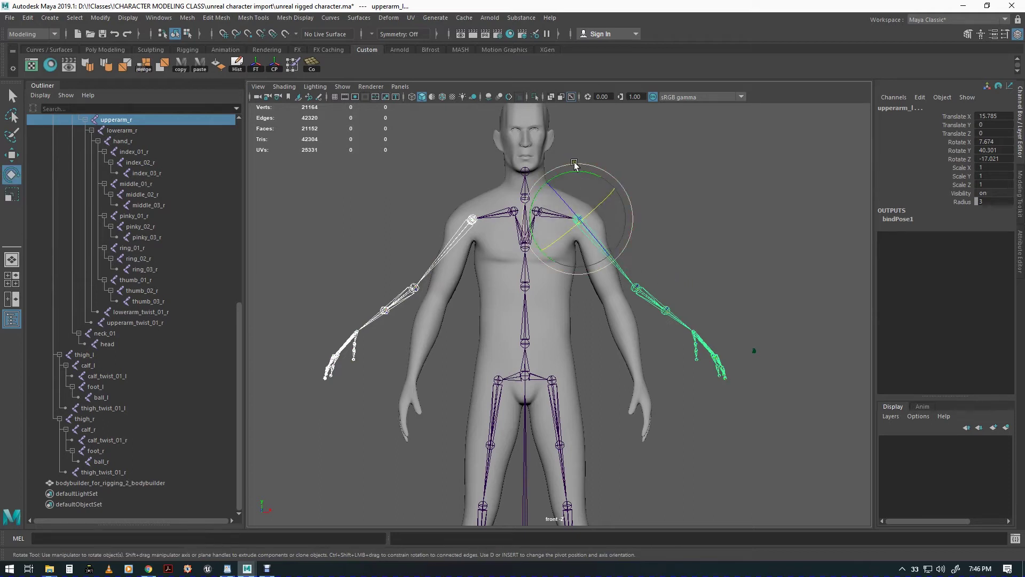
drag(575, 174, 585, 177)
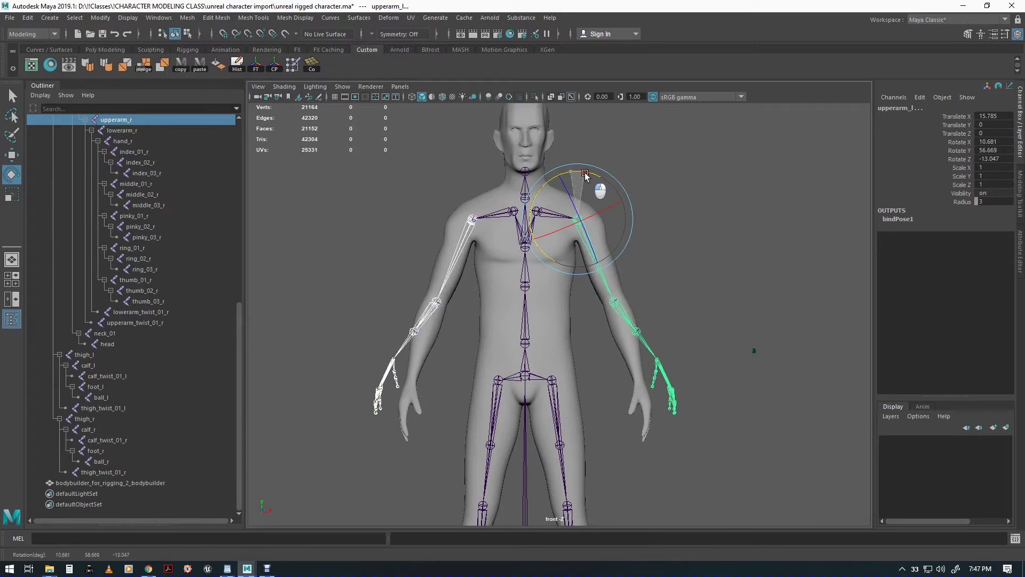
Step: Scale the bodybuilder mesh uniformly to about 3.553 so it fits the skeleton's height
click(493, 190)
key(r)
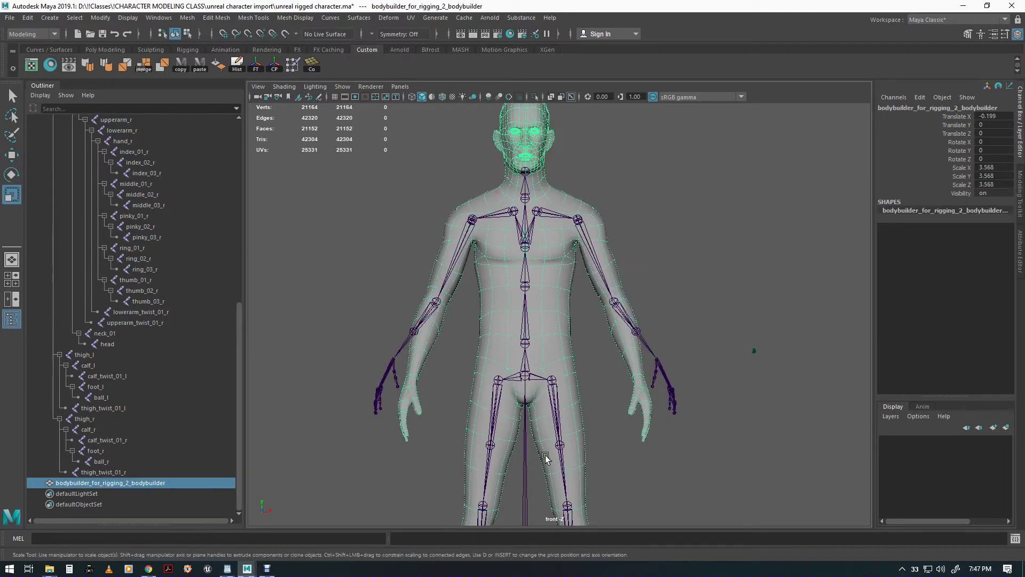
alt+middle_drag(607, 446, 603, 233)
alt+right_drag(635, 380, 574, 355)
alt+middle_drag(563, 311, 558, 389)
drag(529, 481, 533, 485)
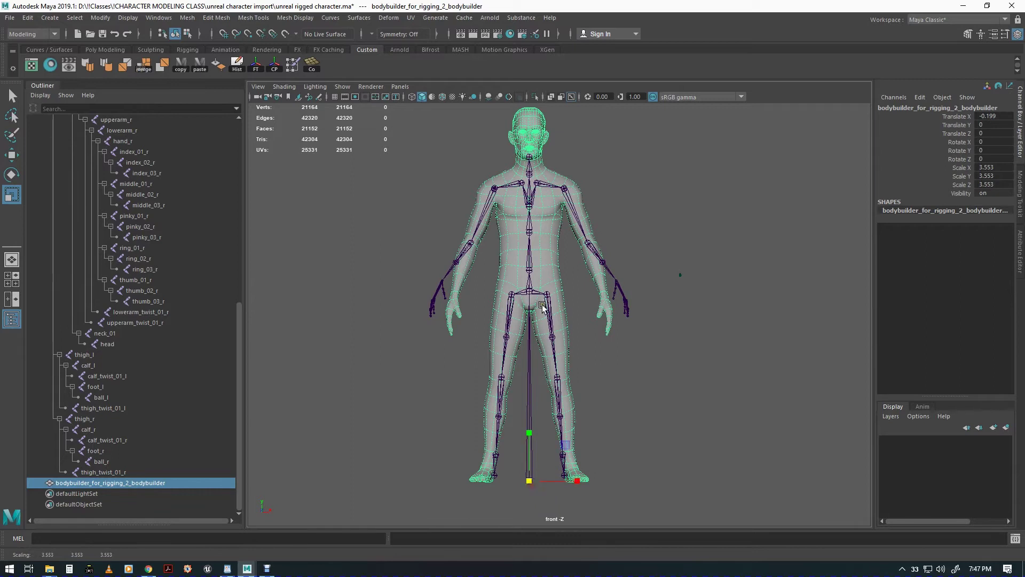
Step: Rotate both lower-arm joints inward along the mesh forearms, to about -3.569, 5.271, -31.342
alt+middle_drag(567, 235, 539, 328)
scroll(539, 329, up, 5)
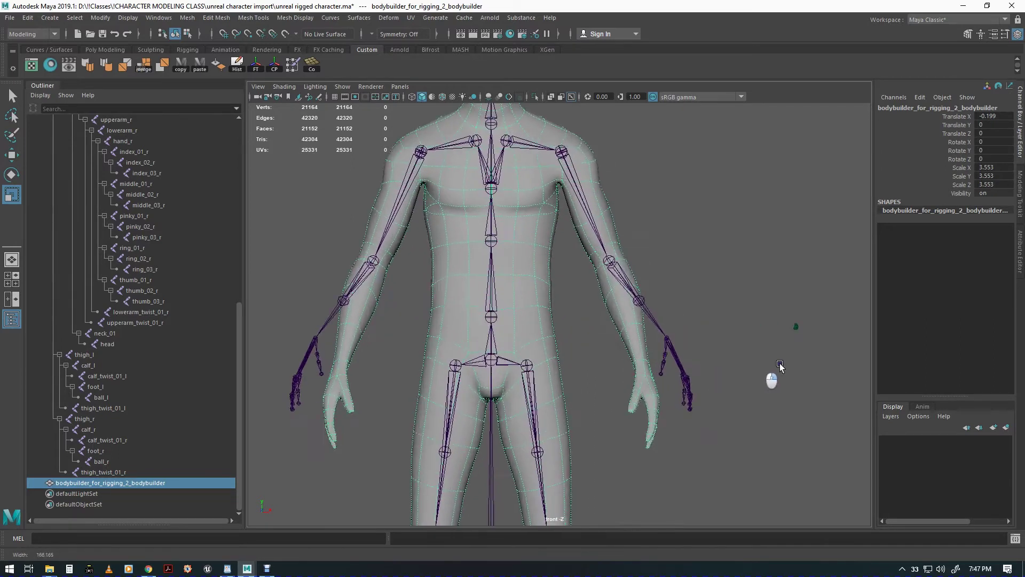
click(353, 288)
key(q)
mouse_move(631, 281)
mouse_down()
mouse_move(641, 277)
mouse_move(639, 289)
mouse_up()
key(e)
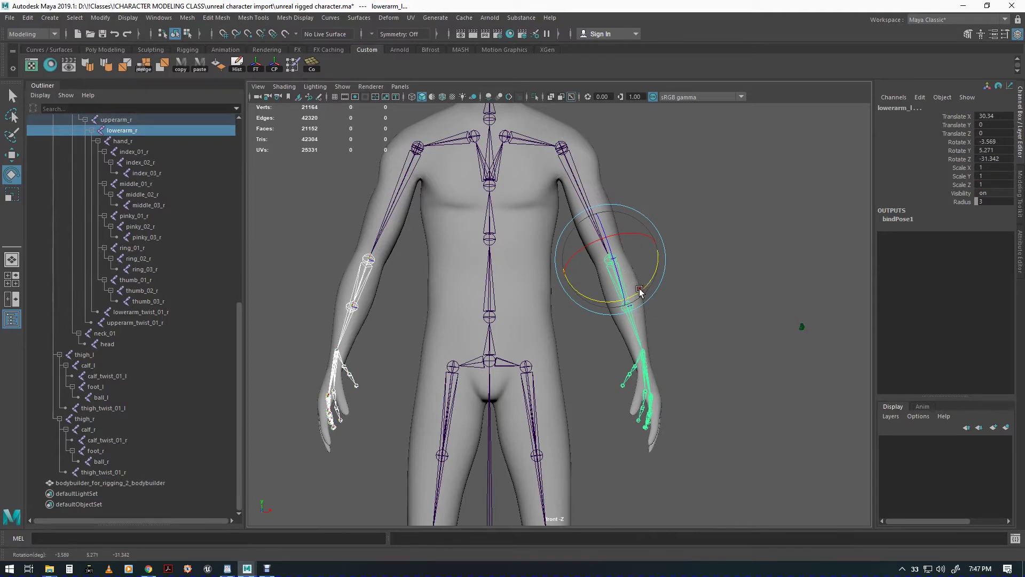
Step: Rotate thigh_l and thigh_r together to about 8.615, -9.395, -1.876 to follow the mesh legs
alt+middle_drag(496, 220, 473, 308)
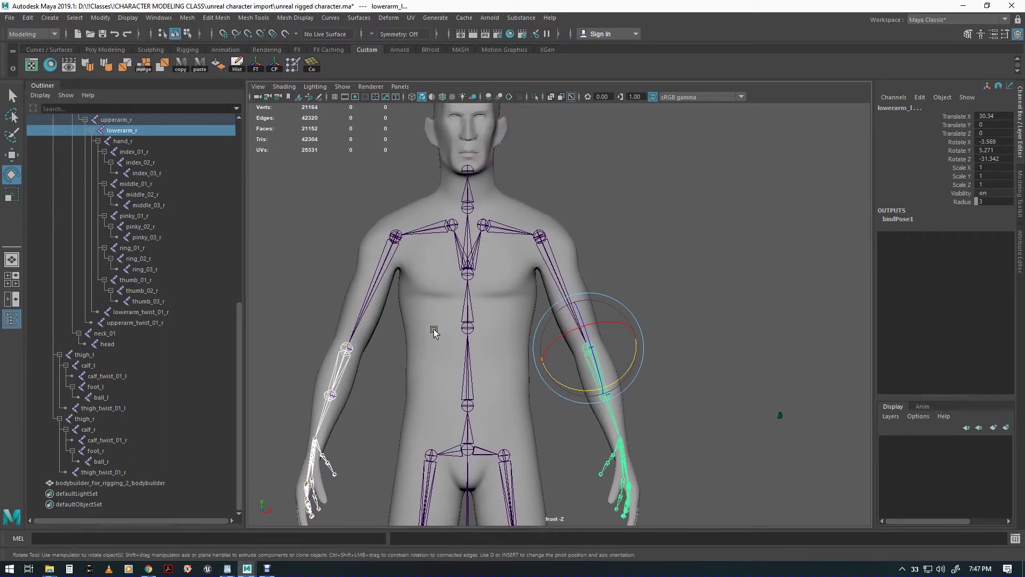
alt+middle_drag(436, 462, 438, 247)
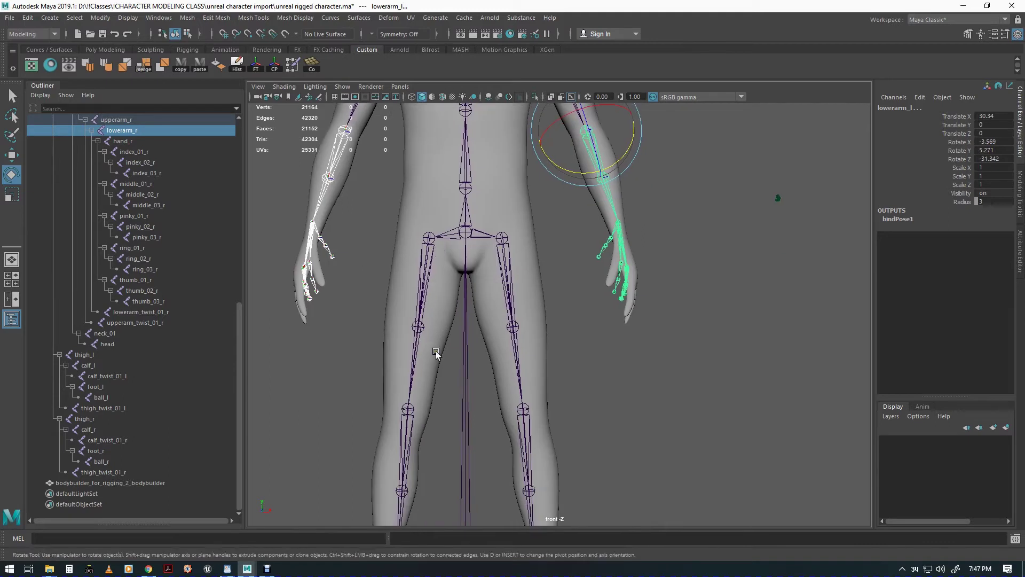
click(508, 331)
alt+middle_drag(627, 451, 631, 367)
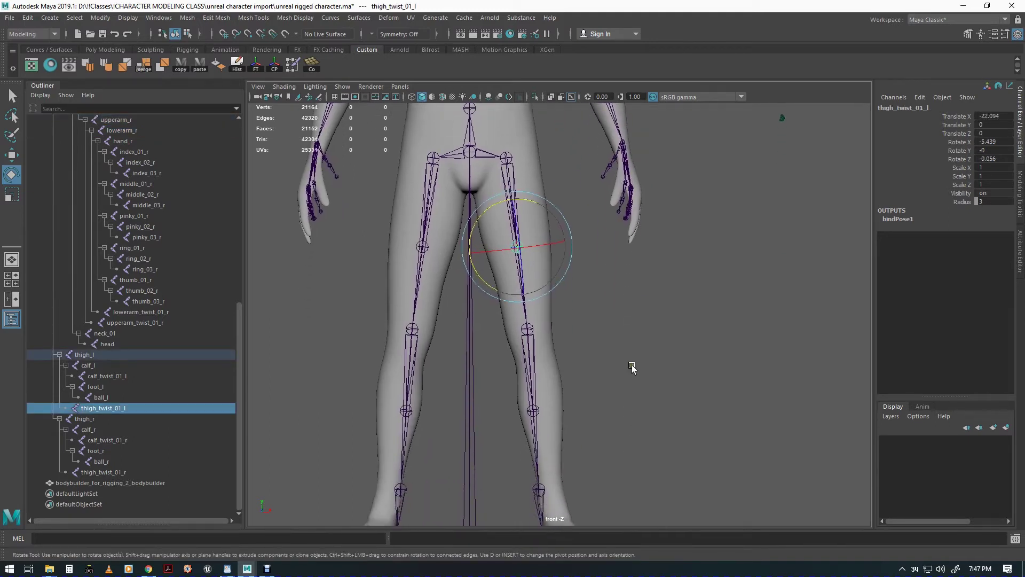
click(531, 411)
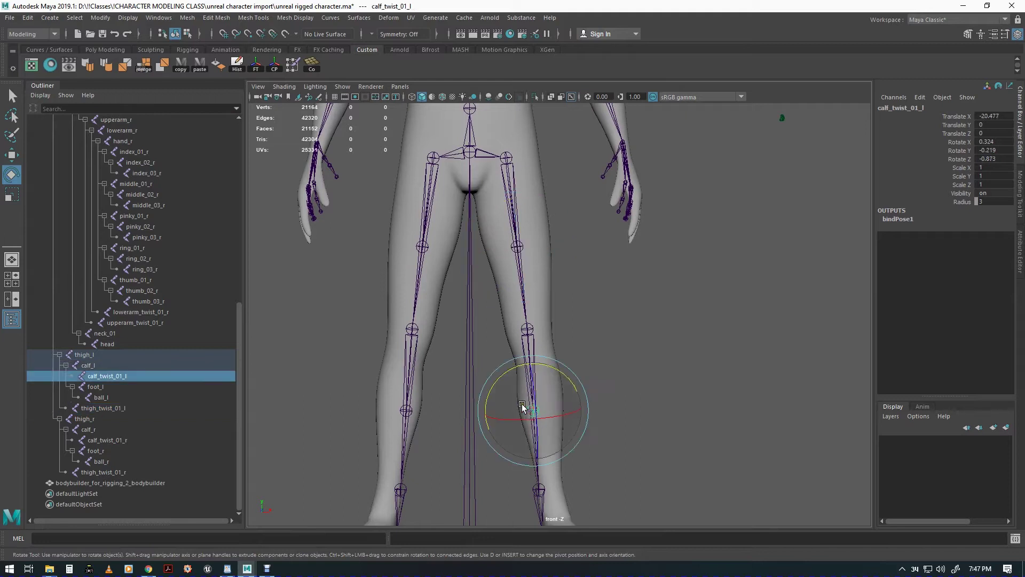
click(406, 410)
alt+middle_drag(646, 262, 645, 320)
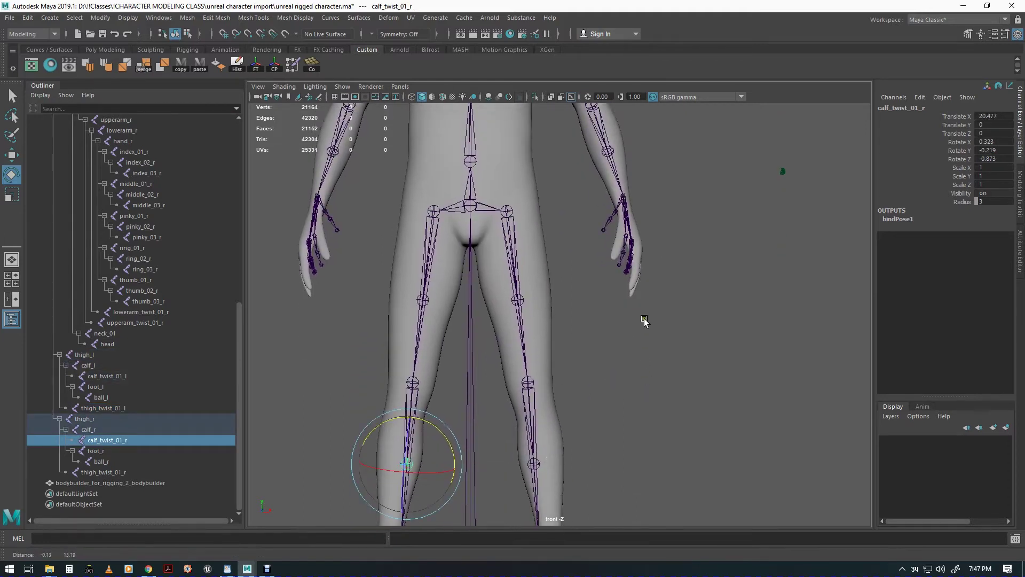
click(430, 273)
shift+click(515, 279)
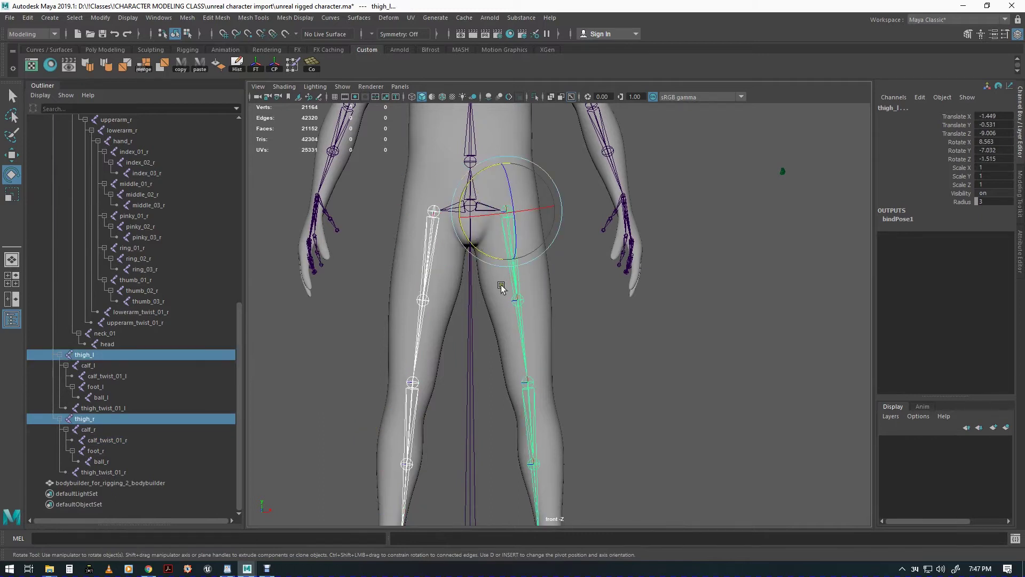
scroll(498, 284, down, 4)
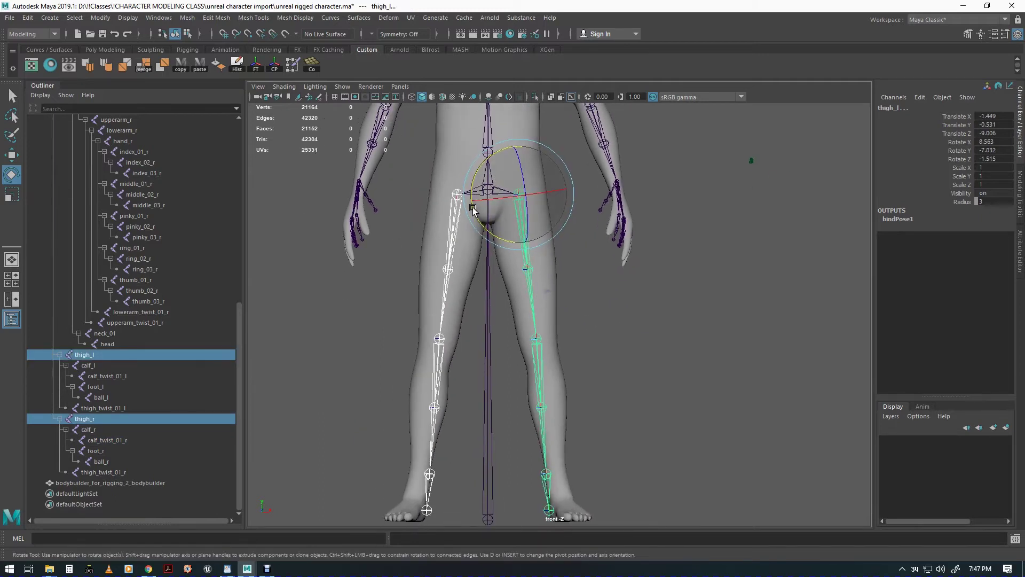
drag(475, 221, 474, 228)
Step: Raise the neck_01 joint to Translate X about 19.49 and the head joint to Translate X about 13.836
alt+middle_drag(591, 329, 563, 307)
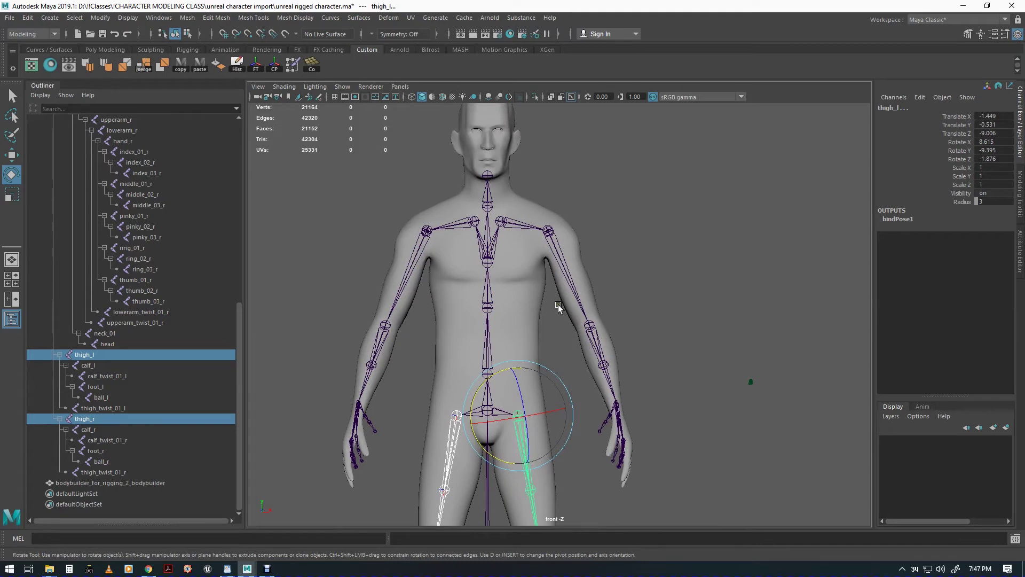
click(486, 209)
key(w)
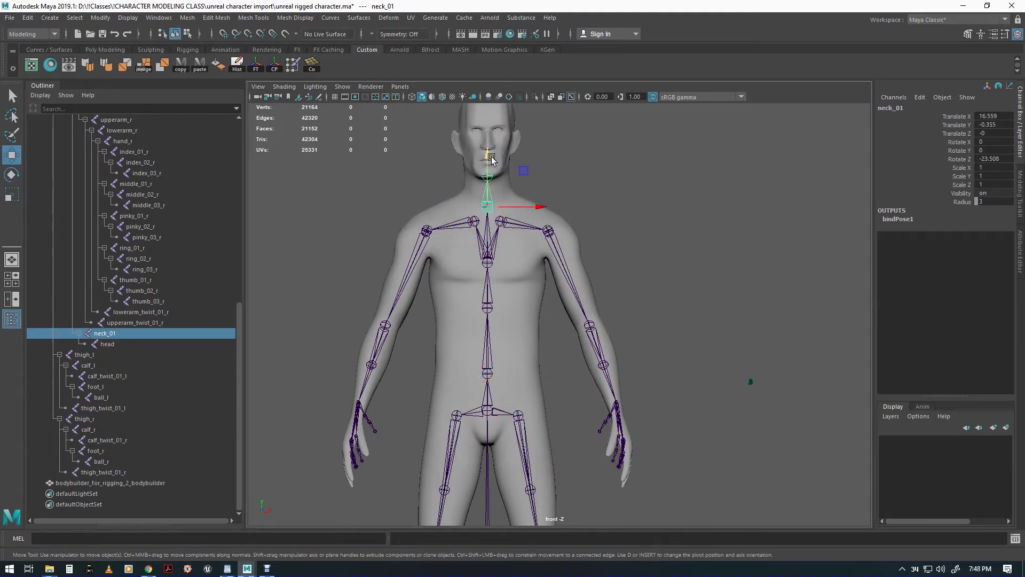
drag(488, 153, 488, 144)
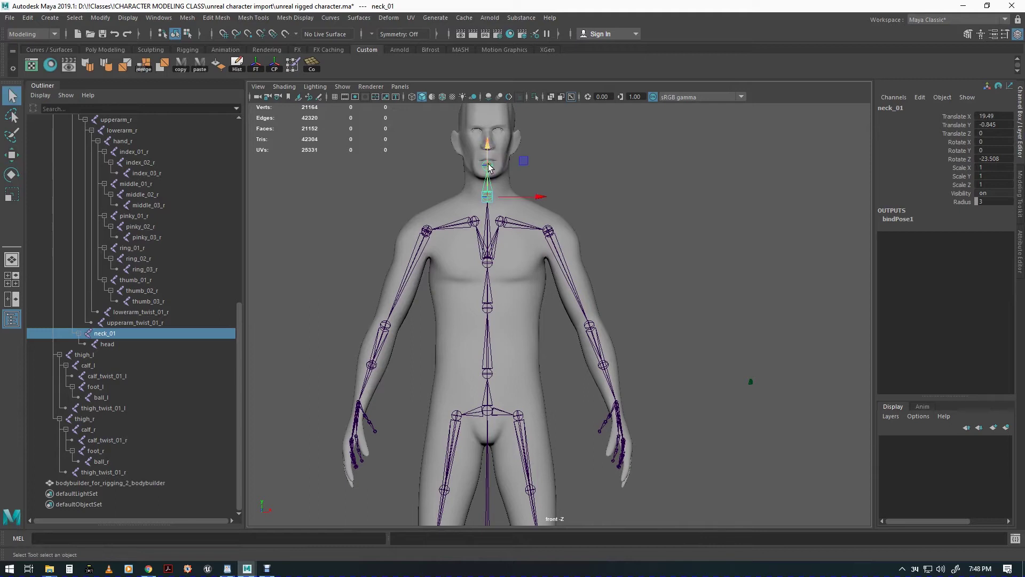
key(q)
click(487, 134)
key(w)
drag(488, 134, 487, 118)
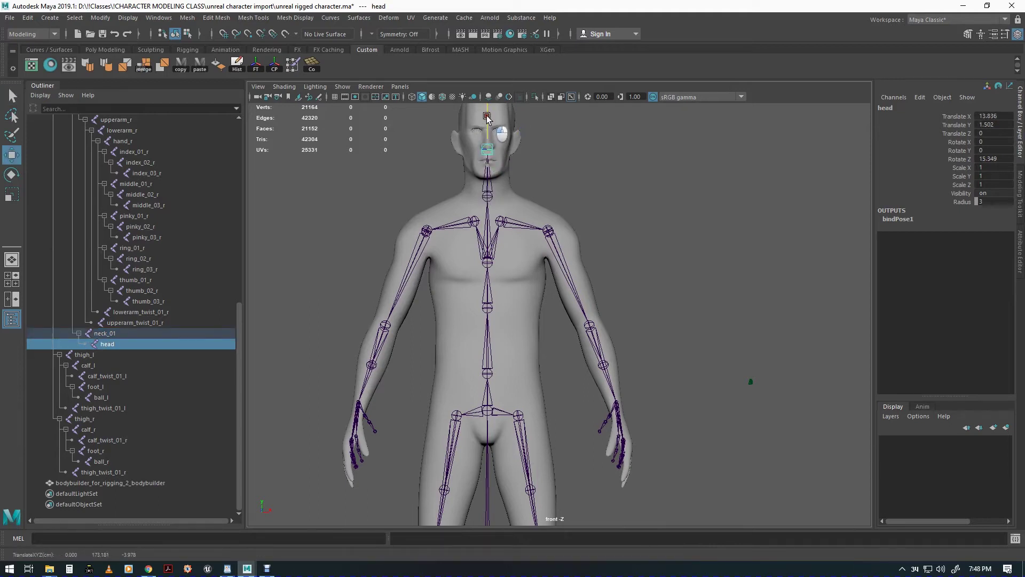
Step: Switch to the side view and compare the joints with the bodybuilder mesh along the whole body
alt+middle_drag(584, 288, 589, 265)
key(space)
drag(583, 270, 618, 268)
alt+middle_drag(692, 239, 562, 448)
alt+right_drag(563, 448, 296, 323)
alt+middle_drag(619, 270, 608, 322)
alt+right_drag(748, 361, 534, 286)
alt+right_drag(633, 298, 460, 260)
alt+middle_drag(630, 232, 579, 444)
alt+middle_drag(617, 257, 617, 469)
mouse_move(590, 317)
alt+middle_down()
mouse_move(597, 382)
mouse_move(595, 277)
mouse_move(611, 277)
mouse_move(597, 299)
mouse_move(595, 192)
alt+middle_up()
alt+middle_drag(609, 405, 599, 181)
Step: Move foot_l and foot_r together down and back into the mesh ankles, to about -46.491, 2.537, 0.532
alt+right_drag(603, 322, 846, 412)
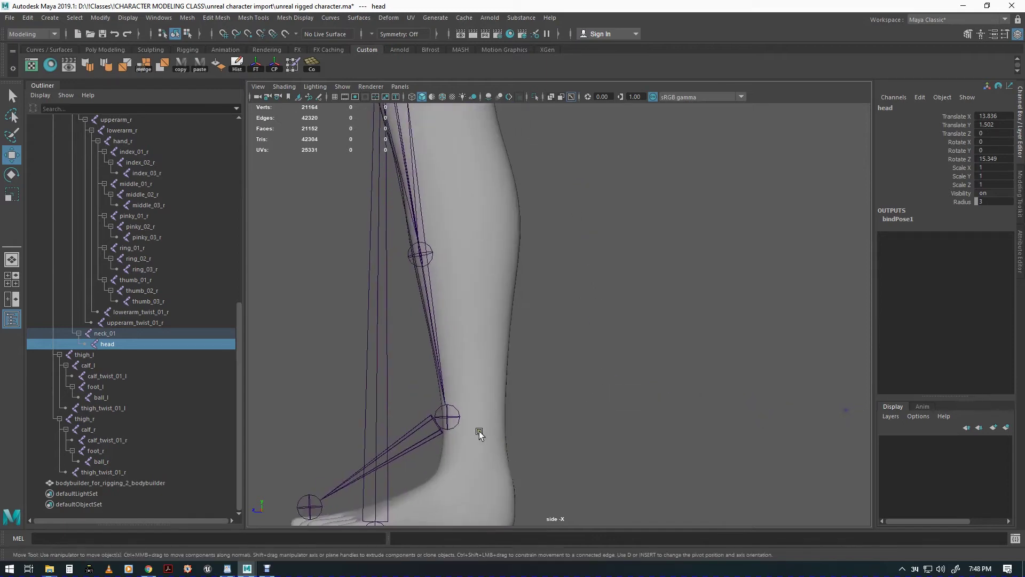
drag(424, 424, 427, 425)
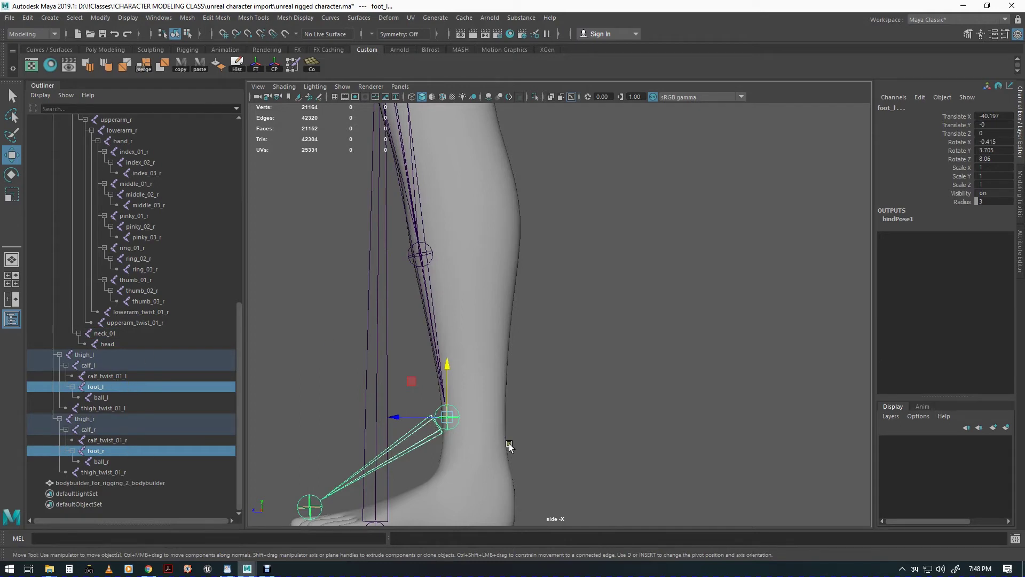
alt+middle_drag(508, 443, 572, 389)
middle_drag(437, 335, 469, 385)
Step: Move calf_l and calf_r together backward into the mesh knees, to about -42.704, 3.643, -0.53
alt+middle_drag(441, 291, 467, 535)
alt+middle_drag(452, 252, 478, 455)
alt+middle_drag(487, 252, 461, 83)
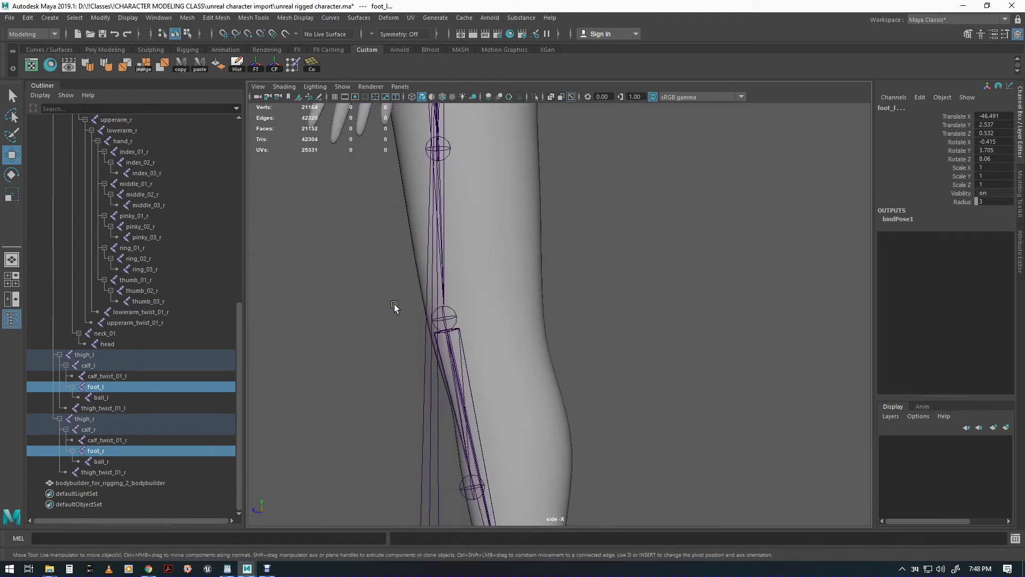
key(Up)
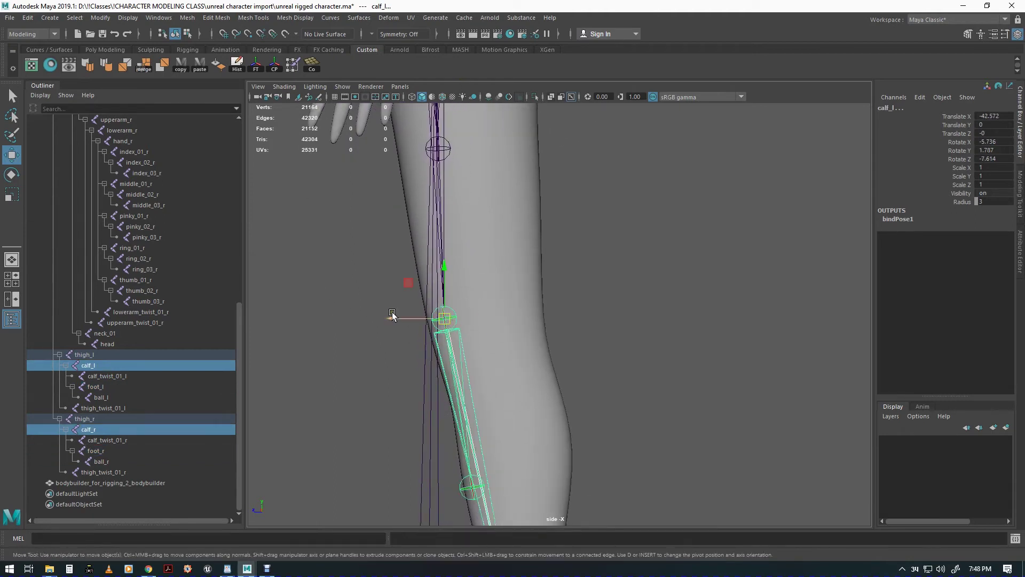
drag(392, 322, 423, 330)
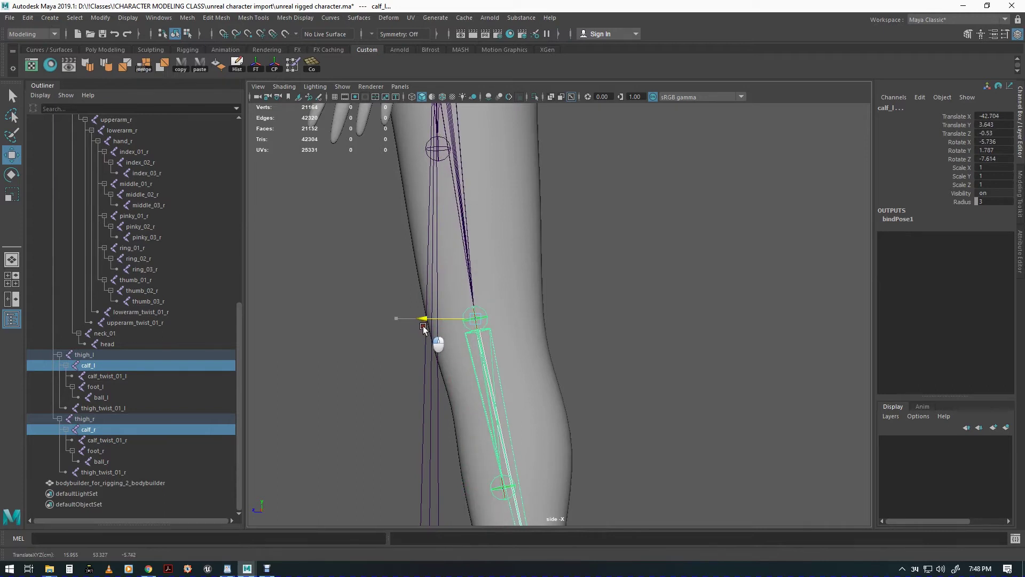
Step: Reposition the foot joints at the ankles and the ball joints near the toes to fit the mesh feet
alt+middle_drag(552, 449, 535, 184)
alt+middle_drag(506, 366, 513, 320)
drag(599, 369, 518, 406)
drag(511, 350, 479, 346)
drag(347, 467, 382, 491)
drag(343, 431, 347, 400)
middle_drag(347, 404, 345, 408)
Step: Adjust the calf twist joints and move both thigh_twist_01 joints backward into the thighs, to about 22.163, -1.884, 0.274
alt+middle_drag(620, 286, 611, 452)
drag(502, 329, 441, 340)
alt+middle_drag(539, 197, 569, 438)
alt+middle_drag(546, 242, 562, 408)
drag(456, 412, 463, 455)
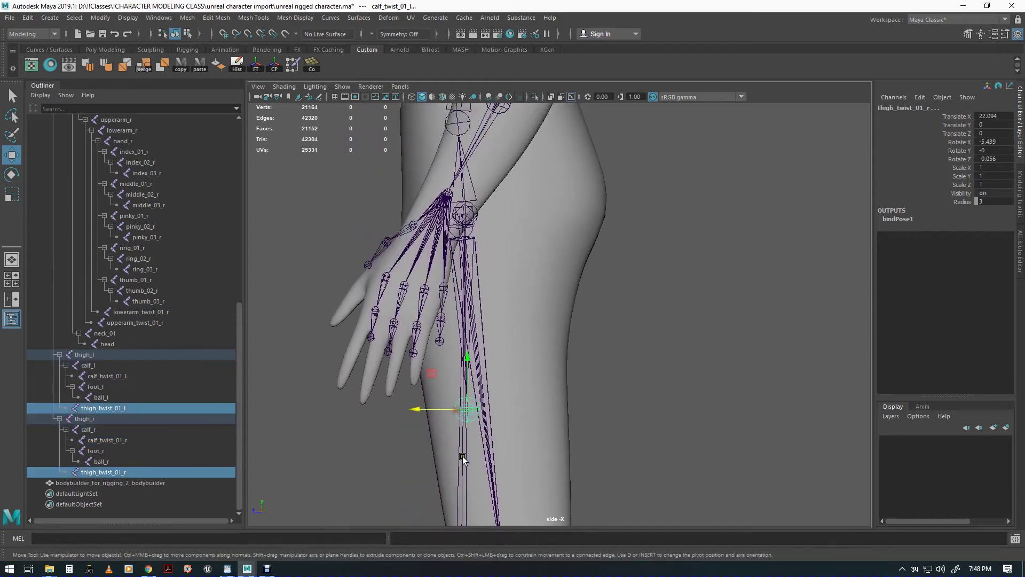
drag(438, 408, 454, 412)
Step: Turn on Preserve Children for the Move tool and move spine_01 and spine_02 backward to Translate Y about 1.667 and 3.801
alt+middle_drag(599, 363, 455, 378)
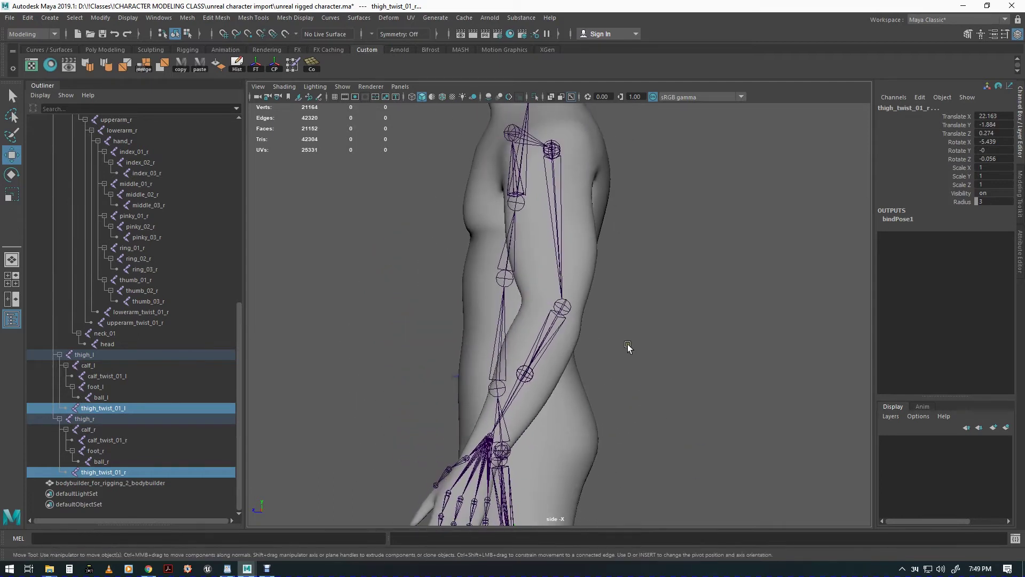
alt+middle_drag(627, 346, 609, 272)
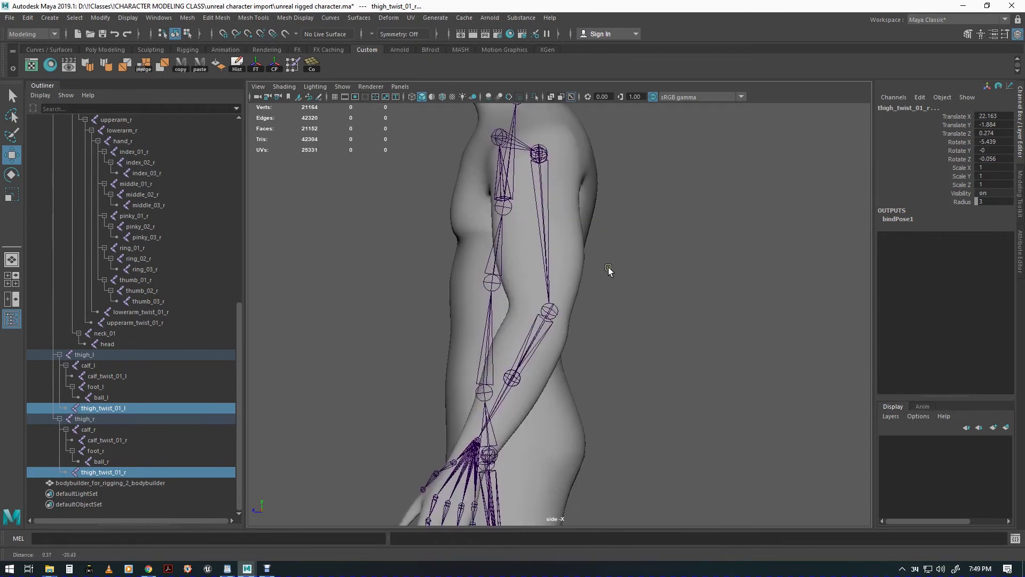
click(478, 393)
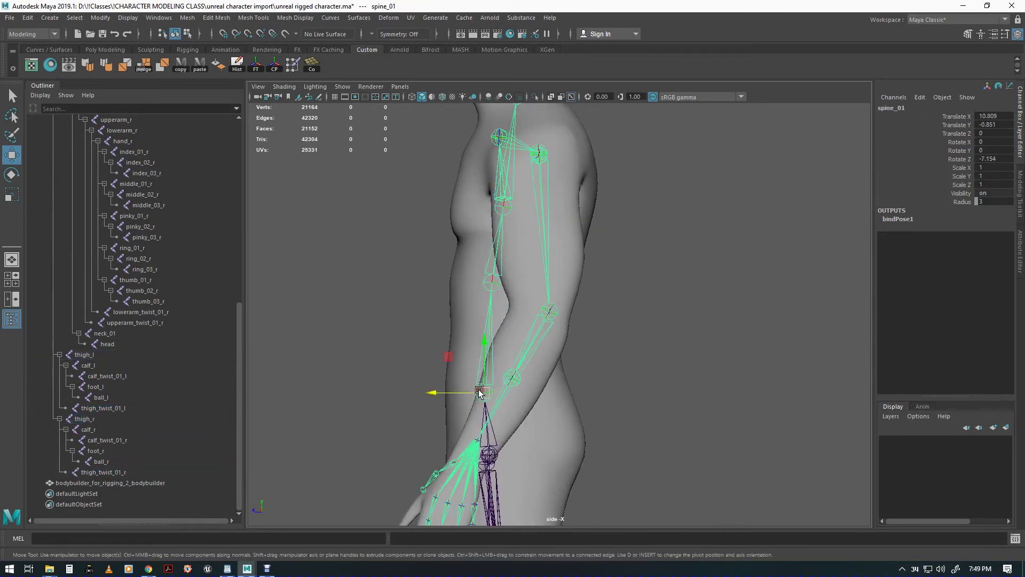
double_click(10, 156)
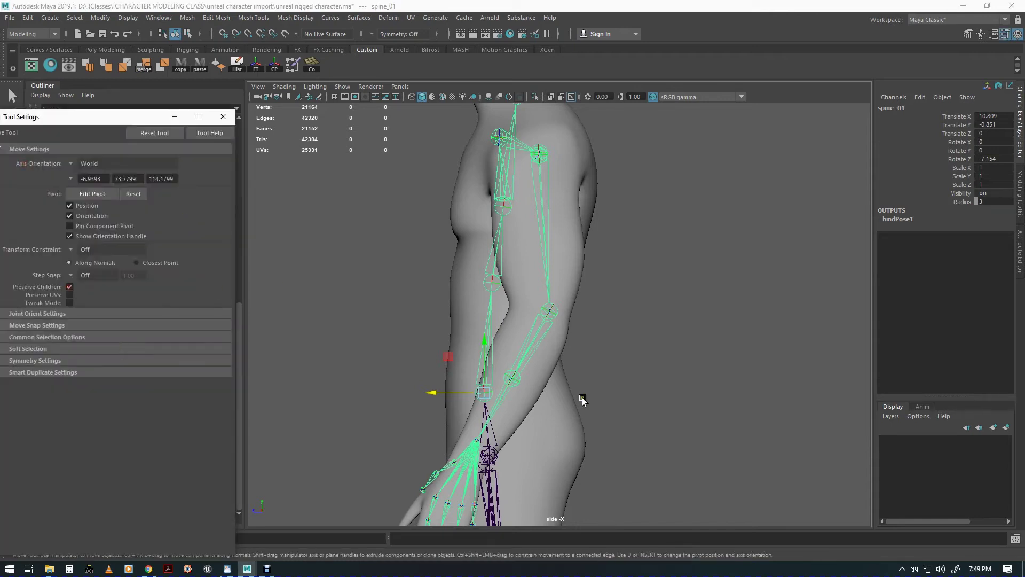
drag(432, 394, 447, 397)
click(484, 282)
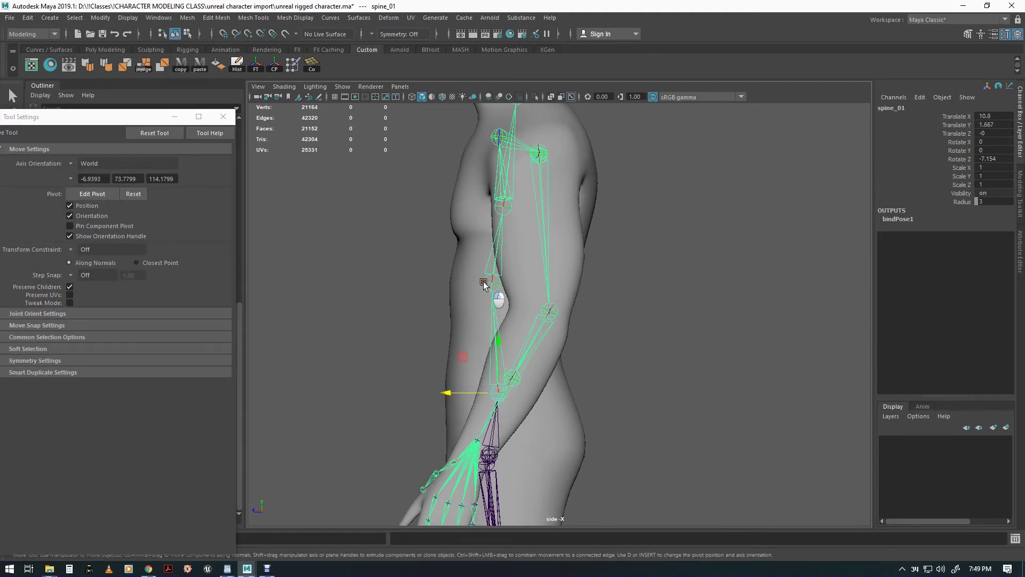
drag(455, 284, 471, 287)
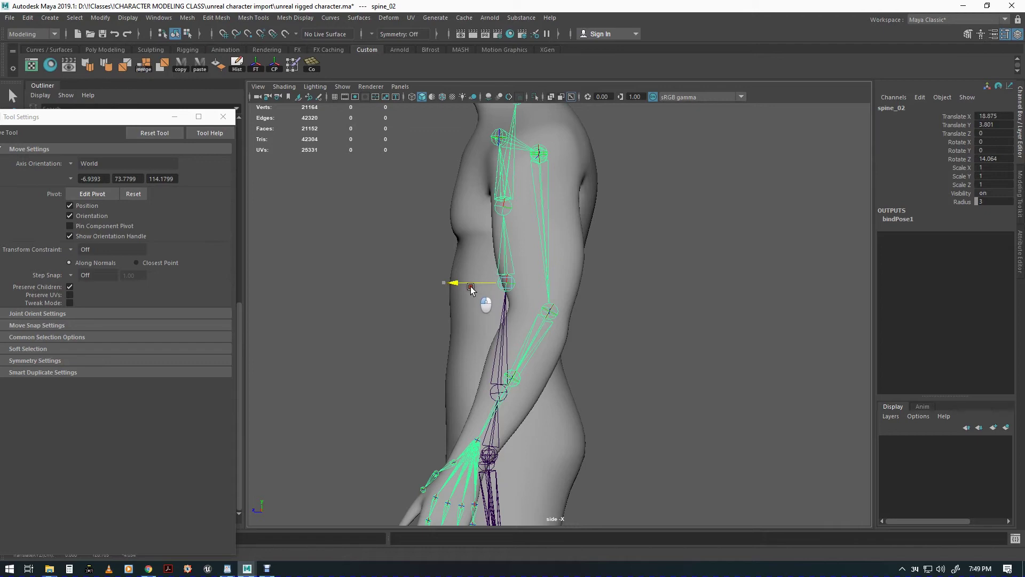
Step: Move spine_03 backward to Translate Y about -0.413 and shift both clavicle joints backward in the upper chest
alt+middle_drag(471, 258, 465, 317)
click(490, 272)
drag(470, 267, 479, 268)
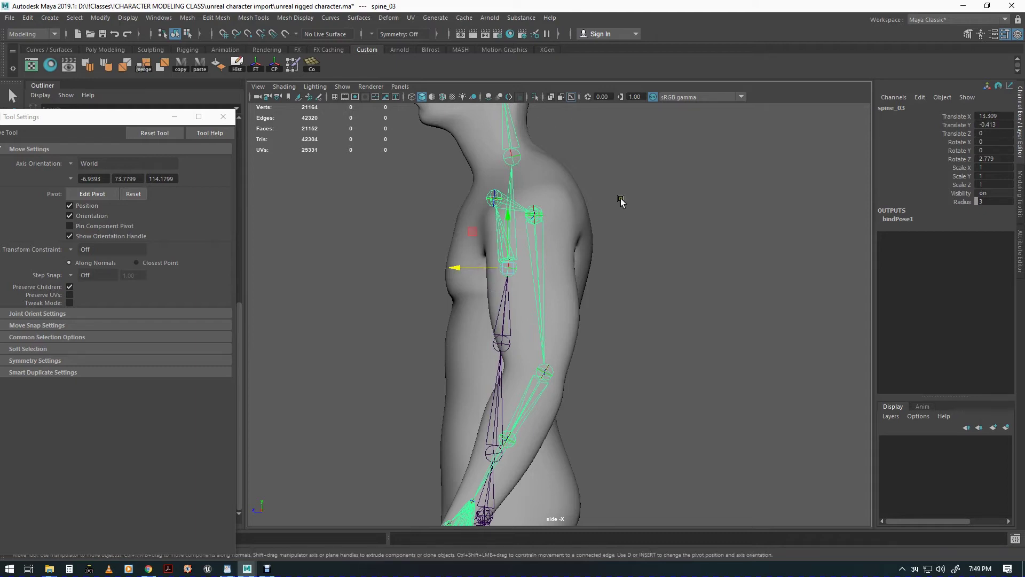
click(490, 198)
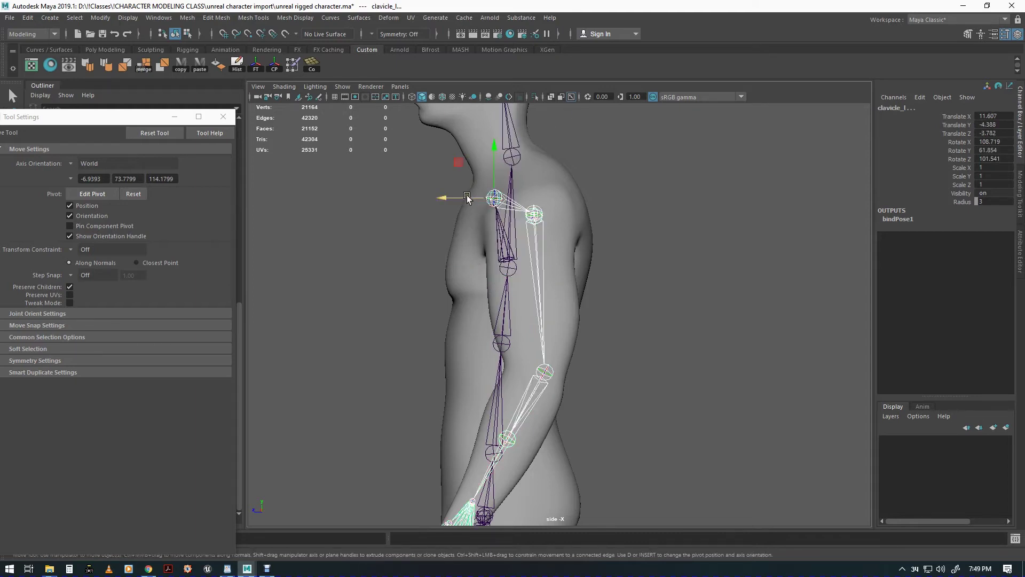
drag(466, 200, 479, 202)
Step: Move the head joint forward inside the mesh head to Translate Y about -2.208
alt+middle_drag(597, 179, 604, 315)
click(511, 213)
drag(485, 215, 463, 216)
Step: Move the pelvis joint backward into the mesh hips, to Translate Y about 4.787
alt+middle_drag(617, 356, 624, 221)
mouse_move(623, 335)
alt+middle_down()
mouse_move(618, 202)
mouse_move(620, 234)
alt+middle_up()
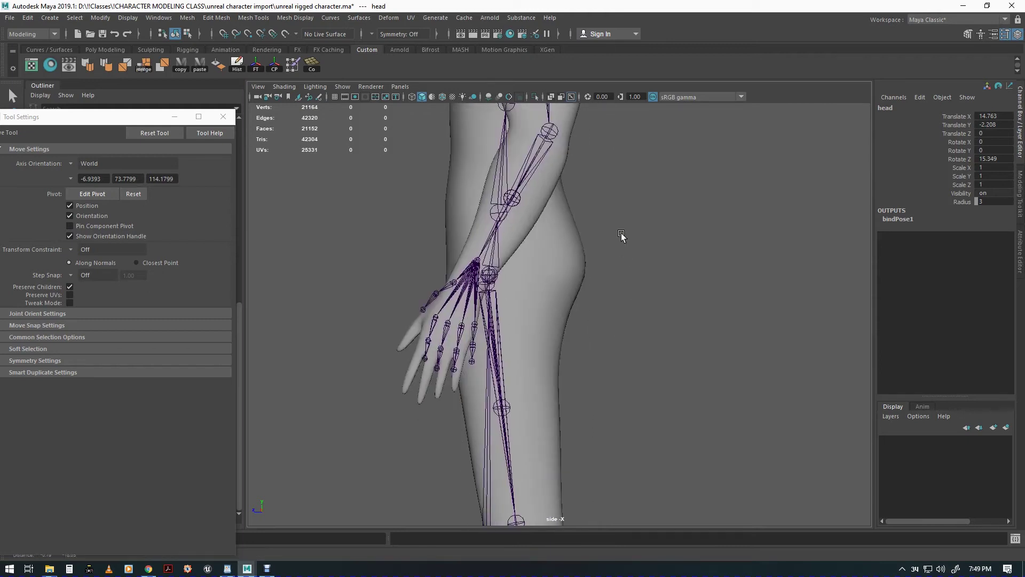
mouse_move(586, 313)
alt+middle_down()
mouse_move(589, 290)
mouse_move(583, 326)
alt+middle_up()
drag(501, 275, 458, 292)
key(q)
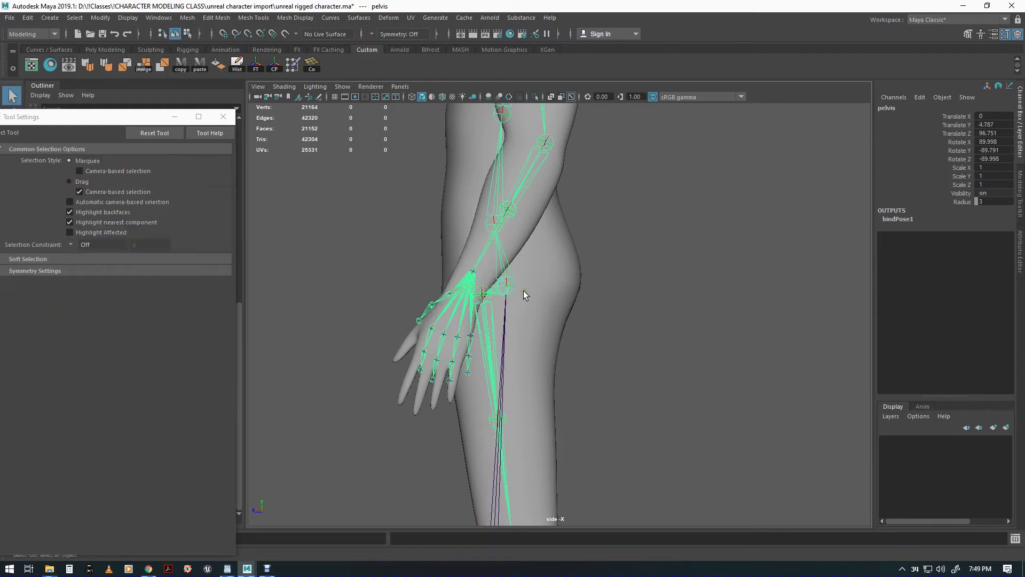
key(w)
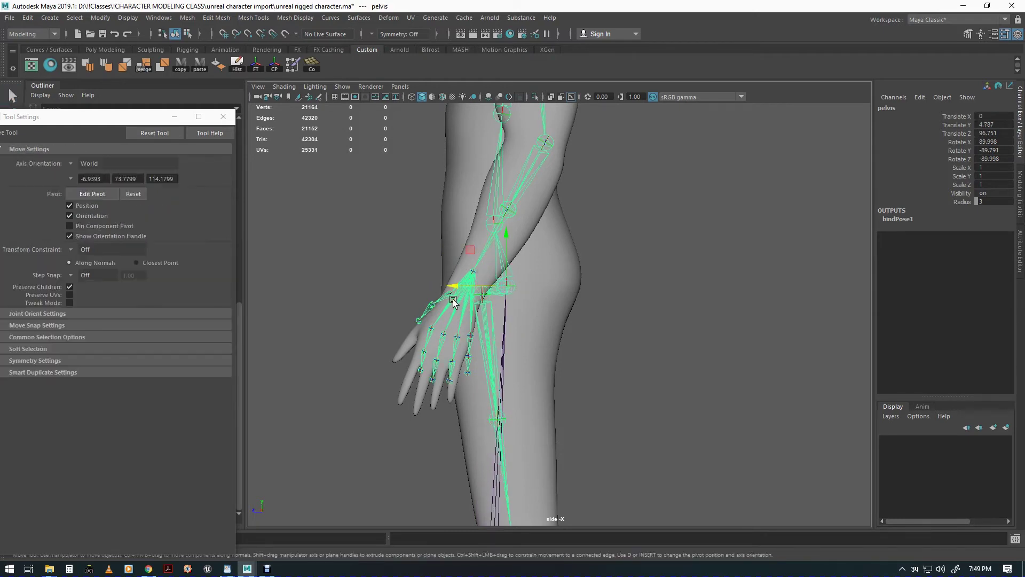
Step: Move both thigh joints backward beneath the pelvis, to about -1.448, -0.811, -9.006, and nudge both thigh_twist_01 joints
click(538, 316)
drag(479, 275, 450, 299)
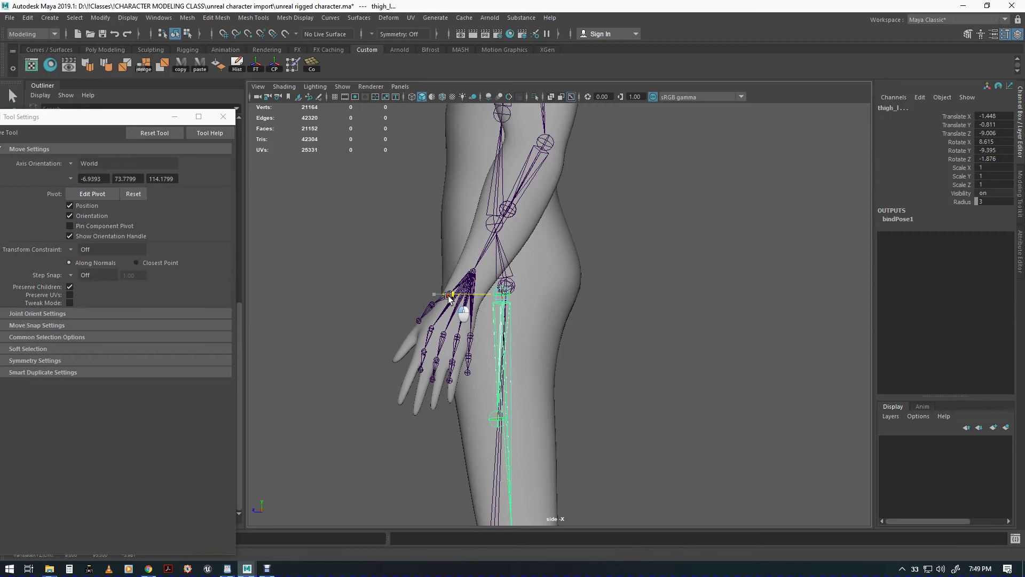
alt+middle_drag(511, 400, 483, 334)
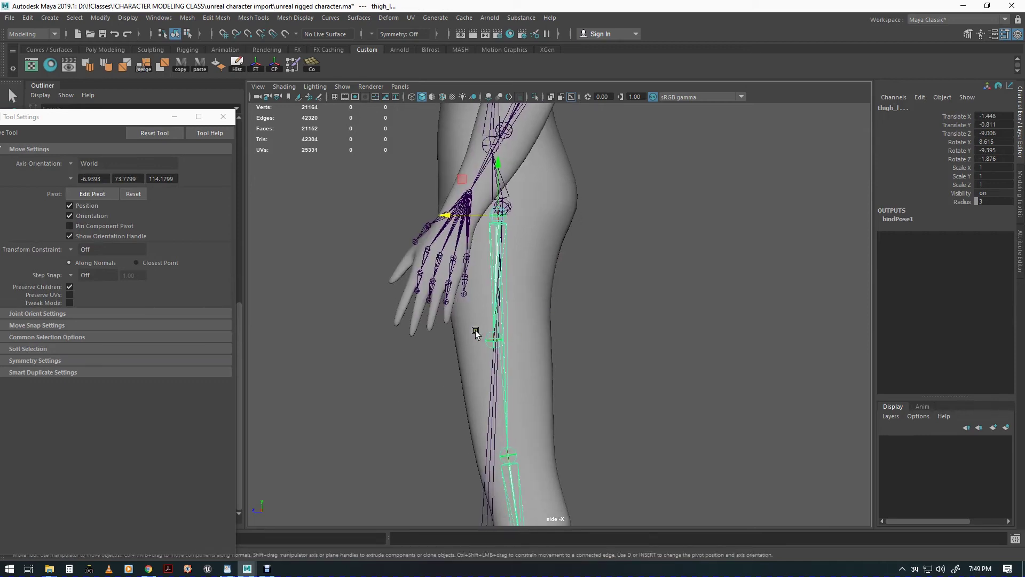
click(483, 342)
drag(478, 343, 476, 342)
Step: Move calf_l and calf_r together down and backward into the mesh knees, to about 44.161, -0.673, -0.164
alt+middle_drag(551, 394, 510, 170)
alt+middle_drag(524, 297, 528, 353)
key(space)
drag(503, 328, 499, 299)
alt+drag(505, 342, 488, 332)
alt+right_drag(454, 339, 659, 378)
alt+middle_drag(659, 378, 670, 300)
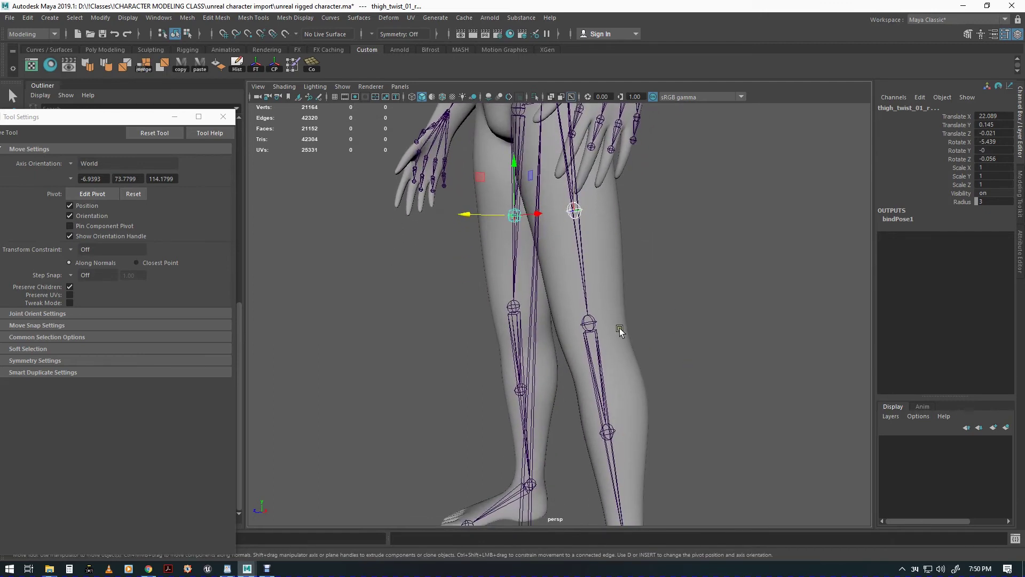
click(587, 323)
drag(487, 298, 504, 311)
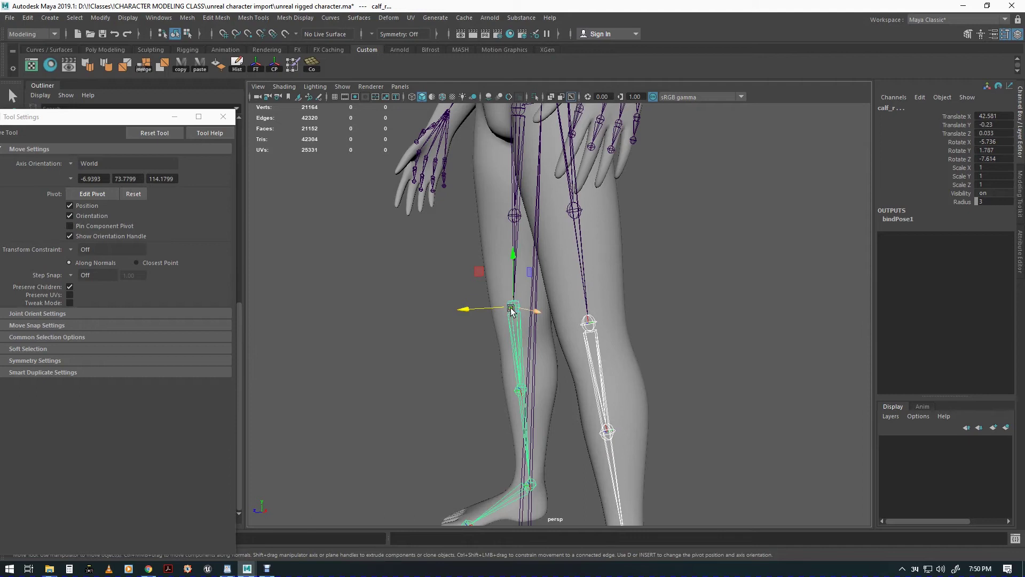
key(space)
drag(561, 296, 592, 296)
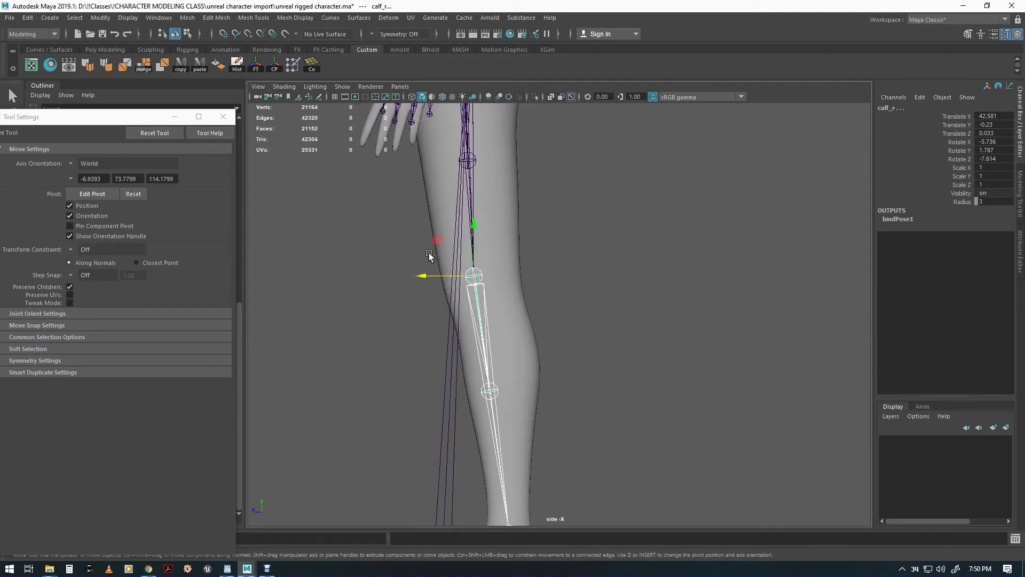
middle_drag(437, 241, 440, 251)
Step: Move both thigh_twist_01 joints to about 22.106, -0.316, 0.046 and both calf_twist_01 joints to about -18.769, -0.685, -0.145
alt+middle_drag(542, 293, 559, 418)
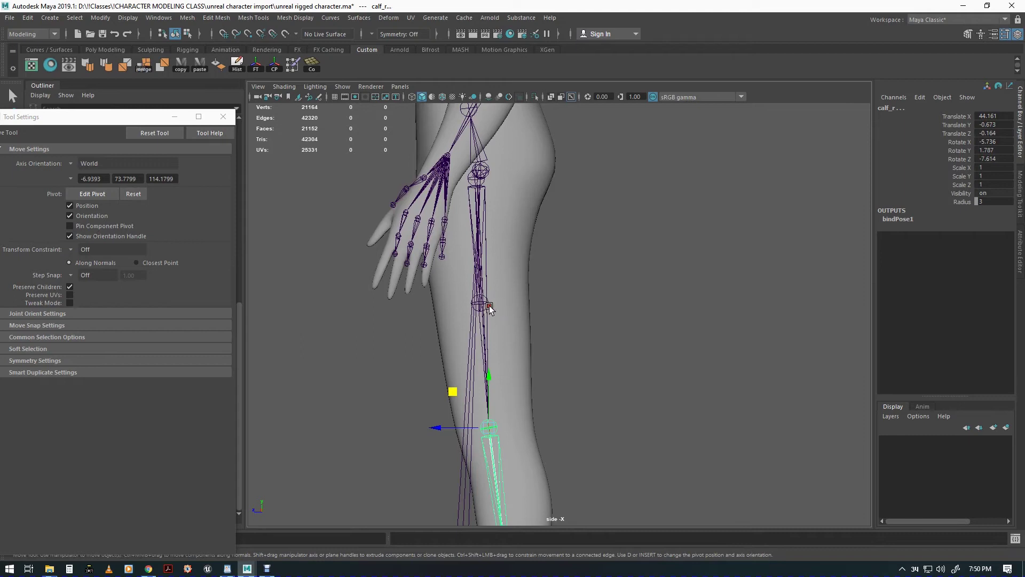
click(480, 303)
middle_drag(436, 302, 452, 318)
alt+middle_drag(498, 378, 517, 240)
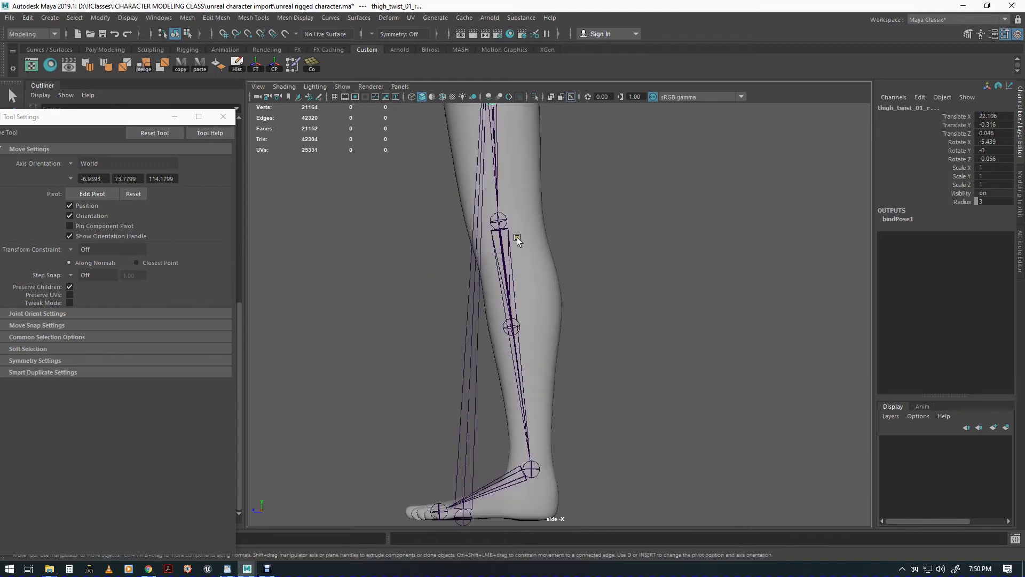
click(509, 329)
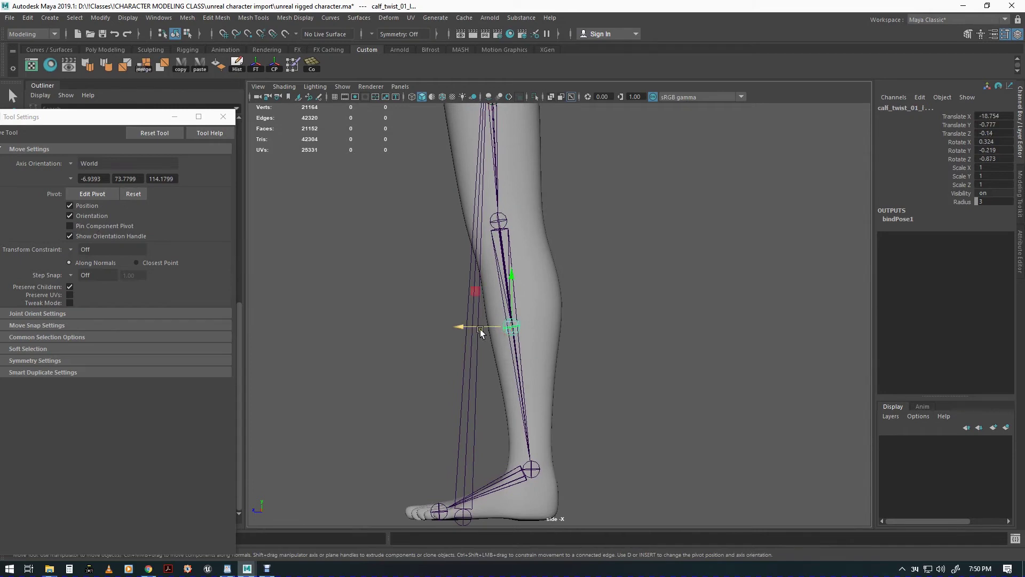
middle_drag(482, 330, 481, 330)
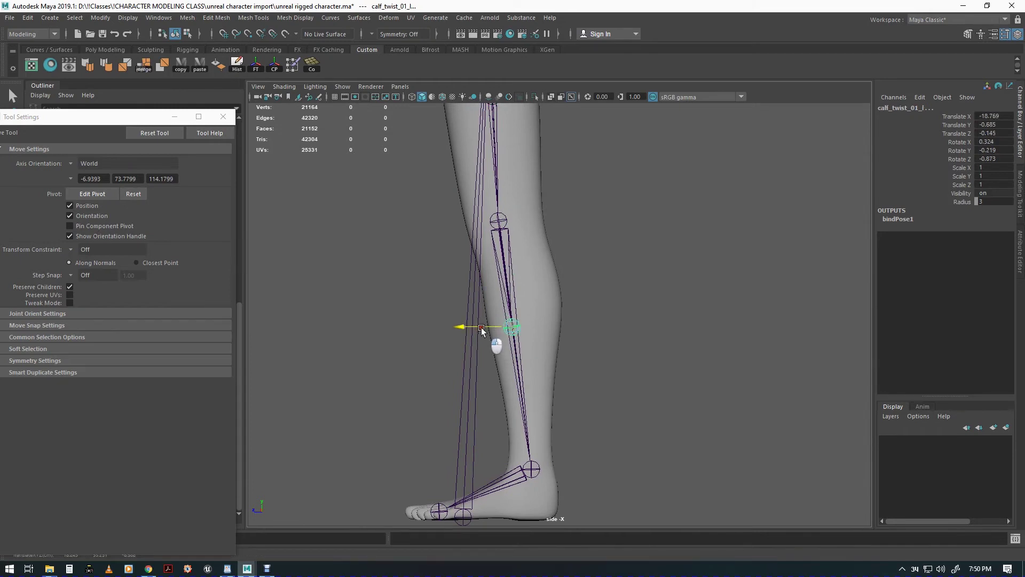
Step: Turn off Preserve Children and move both hand joints down and forward into the mesh hands, to about 31.633, 0.098, -1.44
alt+middle_drag(601, 232, 597, 337)
alt+right_drag(597, 336, 439, 284)
alt+middle_drag(643, 279, 615, 422)
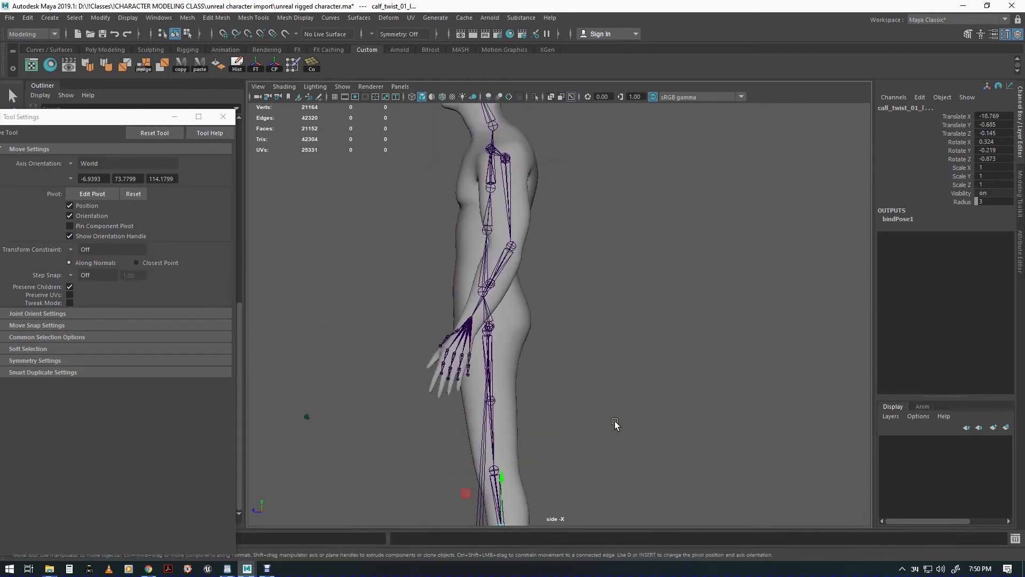
scroll(355, 320, up, 2)
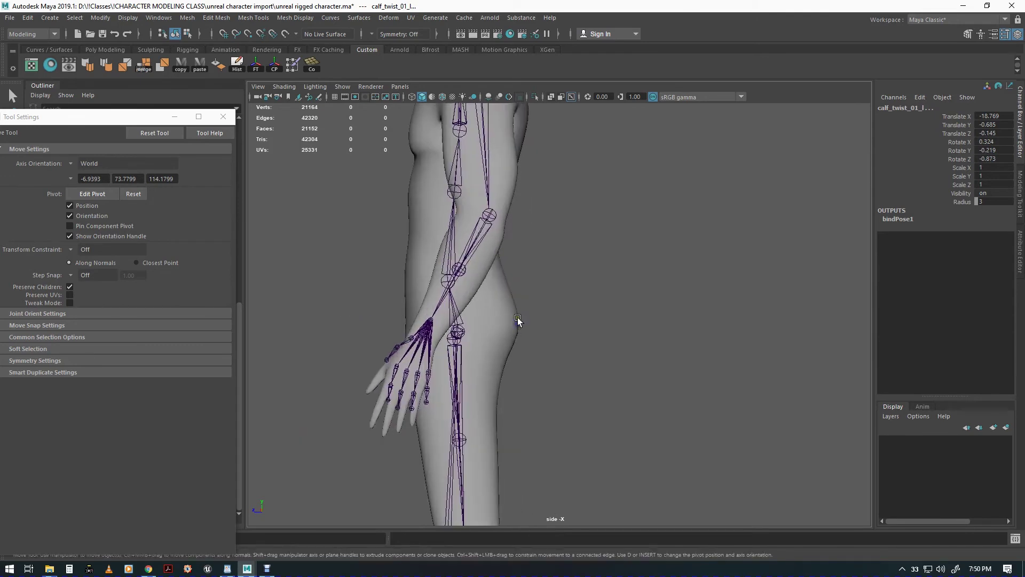
scroll(431, 302, up, 1)
click(426, 309)
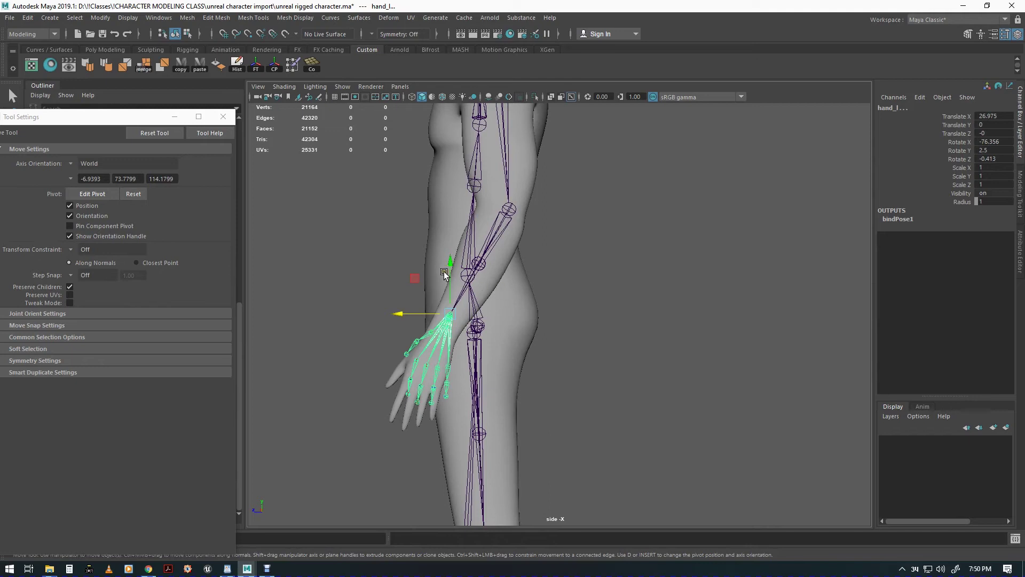
drag(414, 281, 406, 302)
key(ctrl+z)
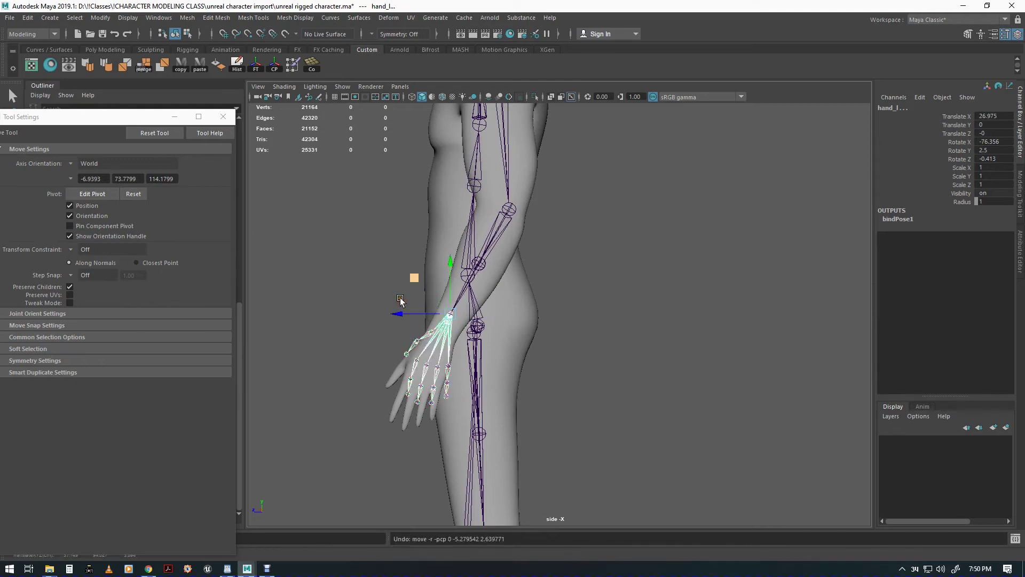
click(69, 286)
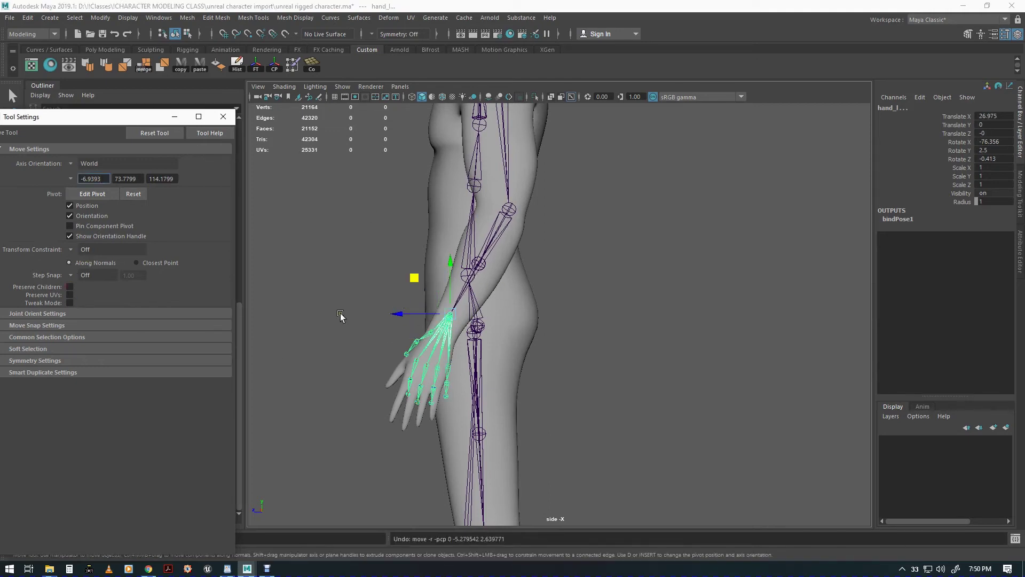
drag(414, 280, 404, 299)
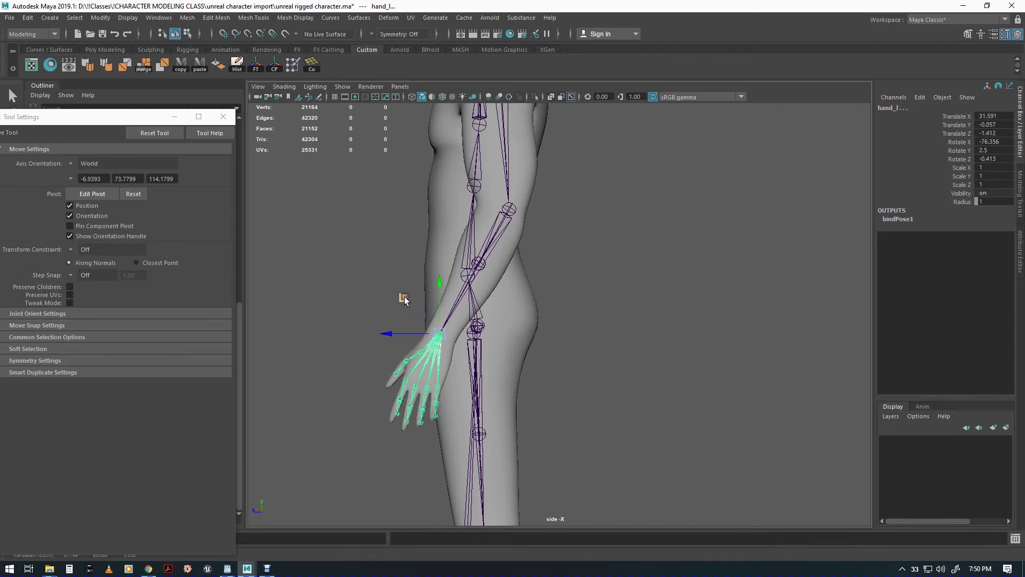
drag(401, 296, 402, 297)
Step: Rotate lowerarm_r and lowerarm_l together to about -3.564, 4.401, -31.288 so the forearms follow the mesh arms
alt+middle_drag(645, 333, 662, 376)
scroll(663, 376, down, 2)
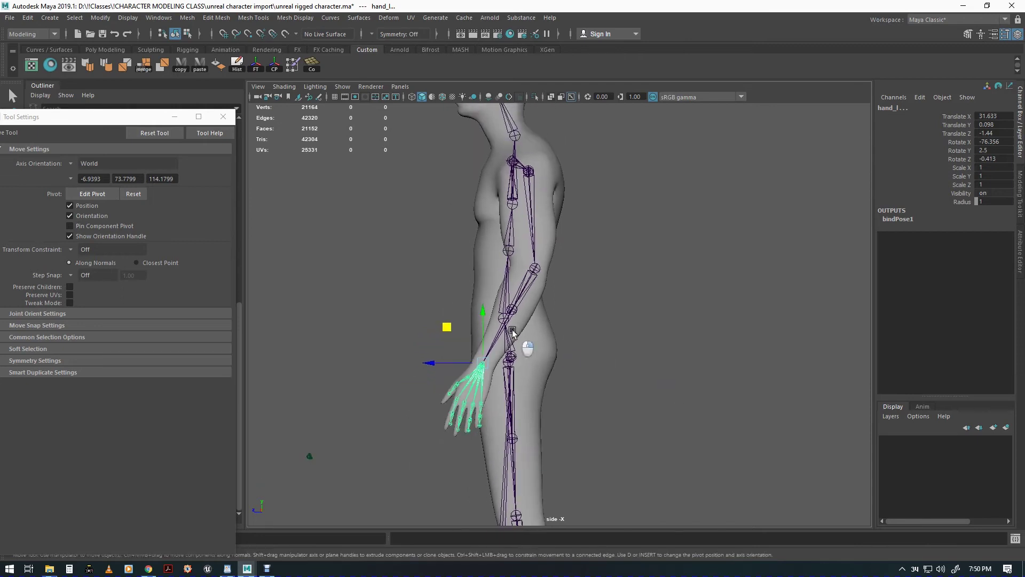
key(space)
drag(563, 315, 552, 283)
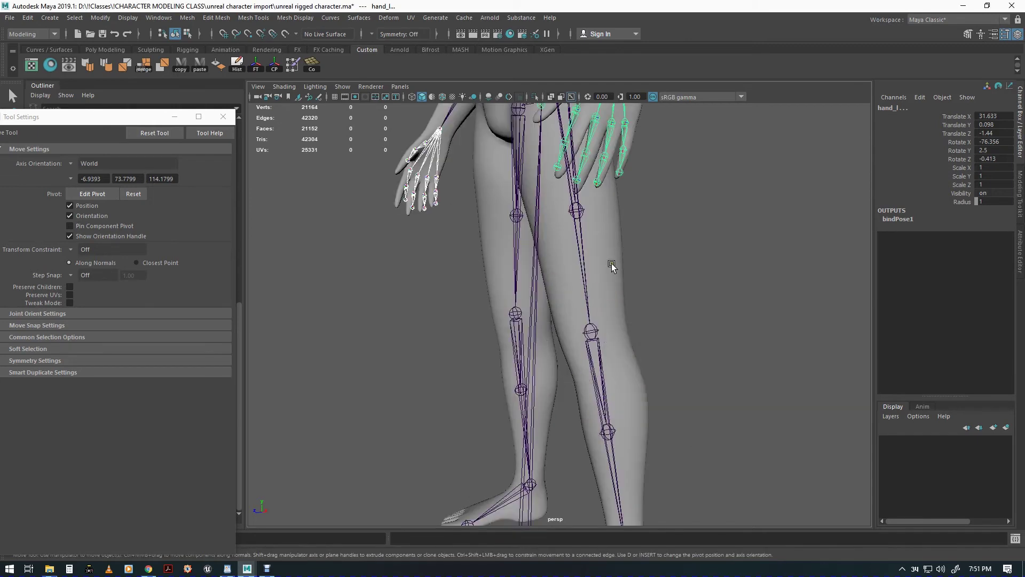
alt+middle_drag(616, 277, 680, 380)
alt+right_drag(679, 380, 618, 387)
alt+middle_drag(618, 386, 537, 363)
alt+drag(538, 363, 613, 426)
scroll(620, 305, up, 5)
alt+middle_drag(649, 342, 657, 383)
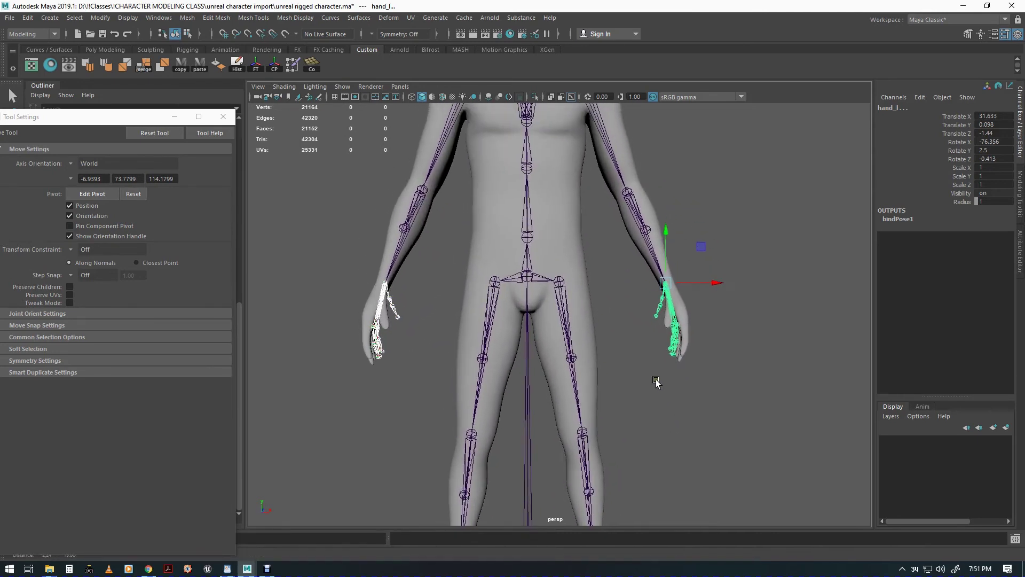
click(399, 251)
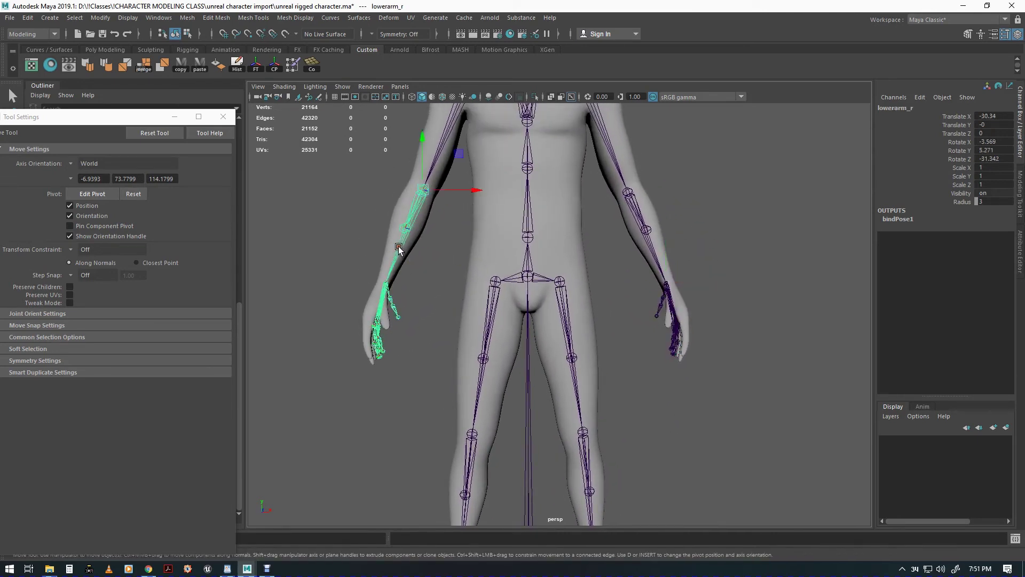
shift+click(647, 256)
key(e)
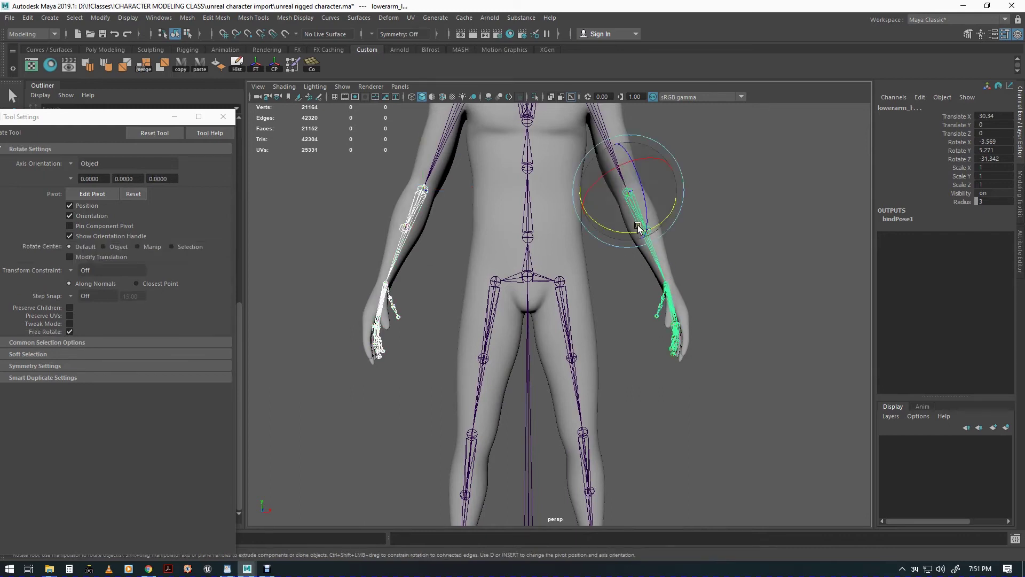
drag(634, 233, 633, 235)
Step: Rotate foot_r and foot_l together to Rotate X about 12.723 so they point along the mesh feet
alt+right_drag(774, 368, 473, 321)
alt+drag(622, 348, 507, 369)
alt+right_drag(473, 376, 718, 391)
alt+middle_drag(664, 375, 694, 329)
alt+drag(612, 377, 630, 391)
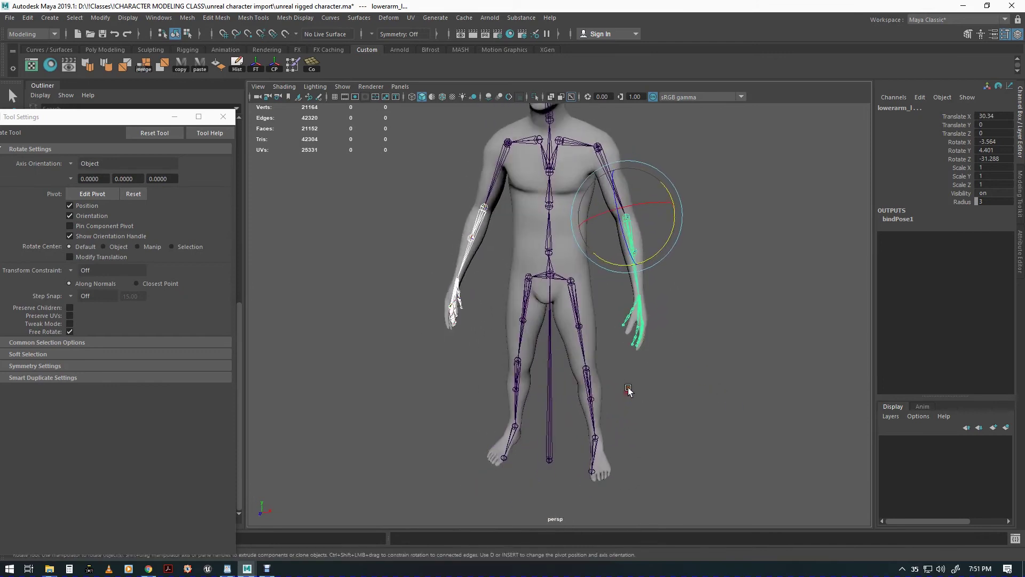
click(510, 446)
click(602, 458)
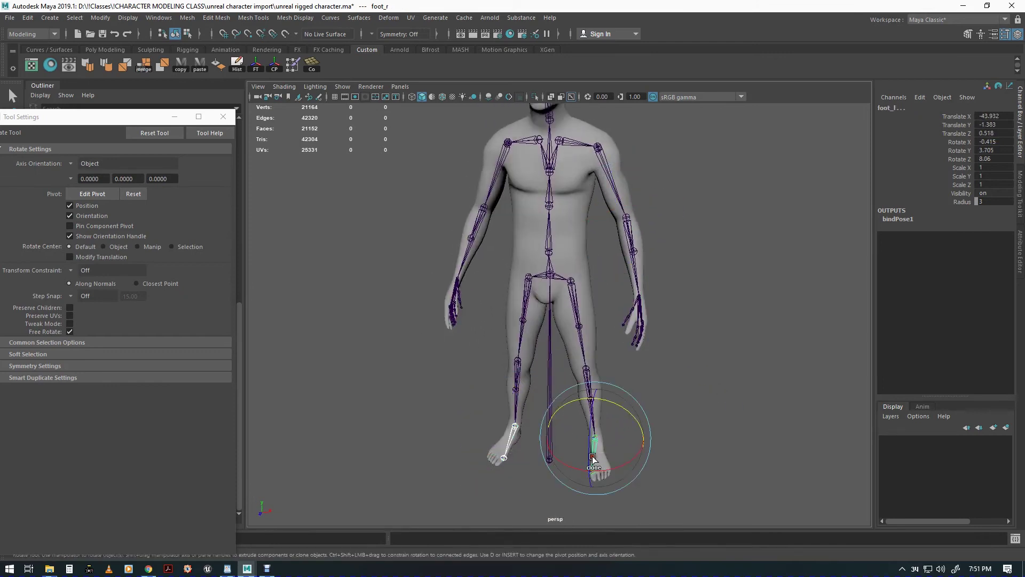
drag(572, 472, 582, 469)
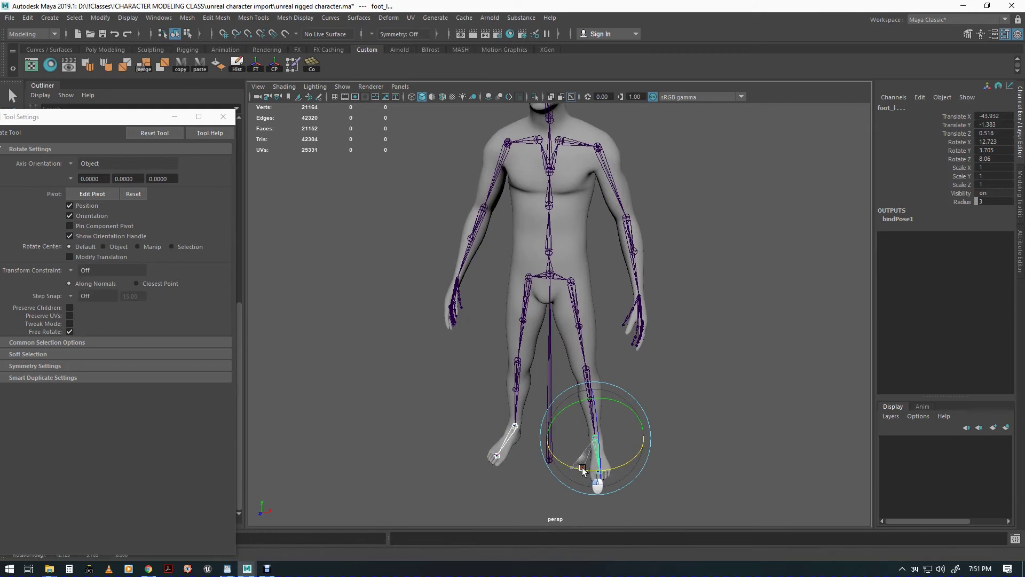
Step: Examine the fit of the skeleton inside the mesh from the feet up to the head from several angles
alt+middle_drag(536, 477, 531, 460)
alt+drag(530, 460, 491, 453)
alt+right_drag(490, 453, 652, 470)
alt+middle_drag(606, 416, 599, 313)
alt+right_drag(678, 336, 379, 289)
alt+middle_drag(579, 228, 579, 297)
alt+drag(588, 300, 541, 310)
alt+right_drag(512, 310, 806, 330)
scroll(805, 331, down, 10)
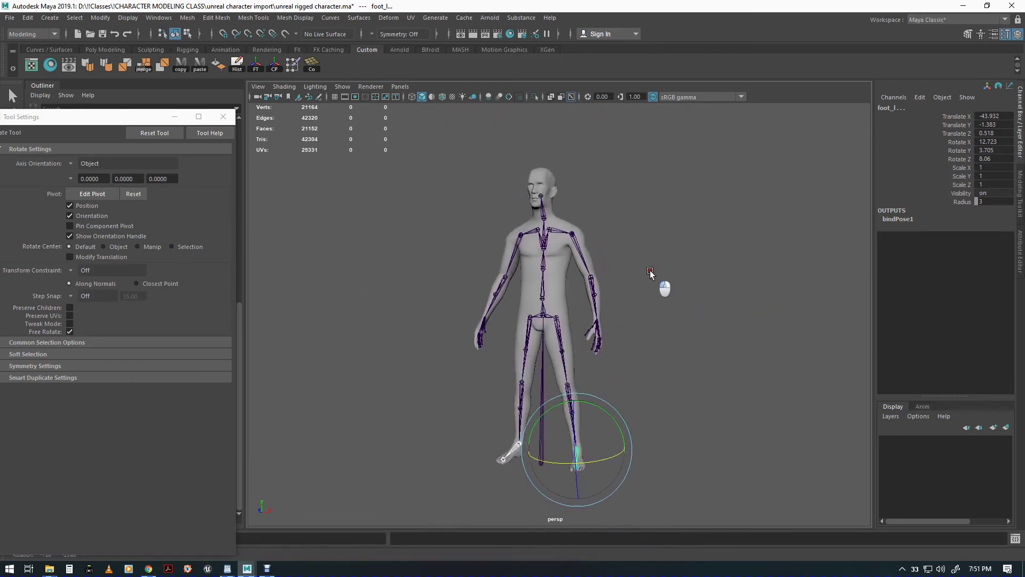
Step: Close the Tool Settings window and switch to the Move tool
click(223, 117)
alt+drag(589, 340, 513, 303)
key(w)
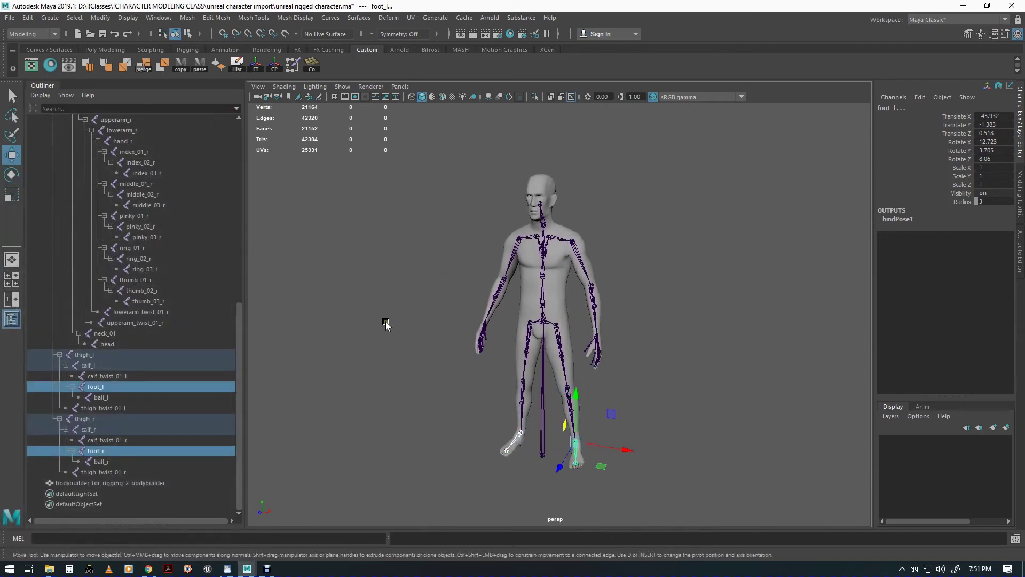
Step: Bind bodybuilder_for_rigging_2_bodybuilder to the root joint hierarchy using Geodesic Voxel, Classic linear skinning, 5 max influences and 0.20 falloff
click(381, 323)
scroll(169, 337, up, 10)
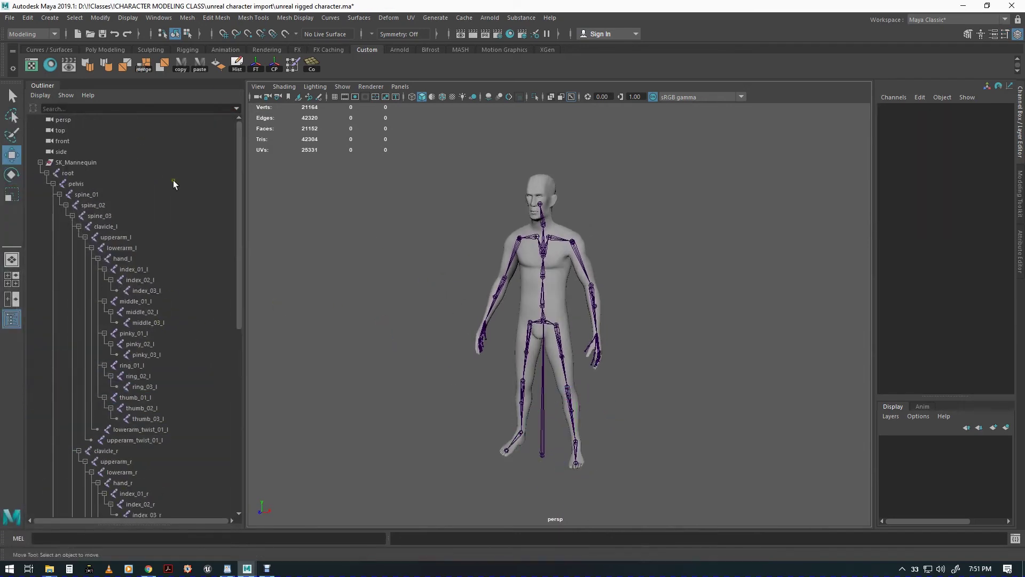
click(84, 163)
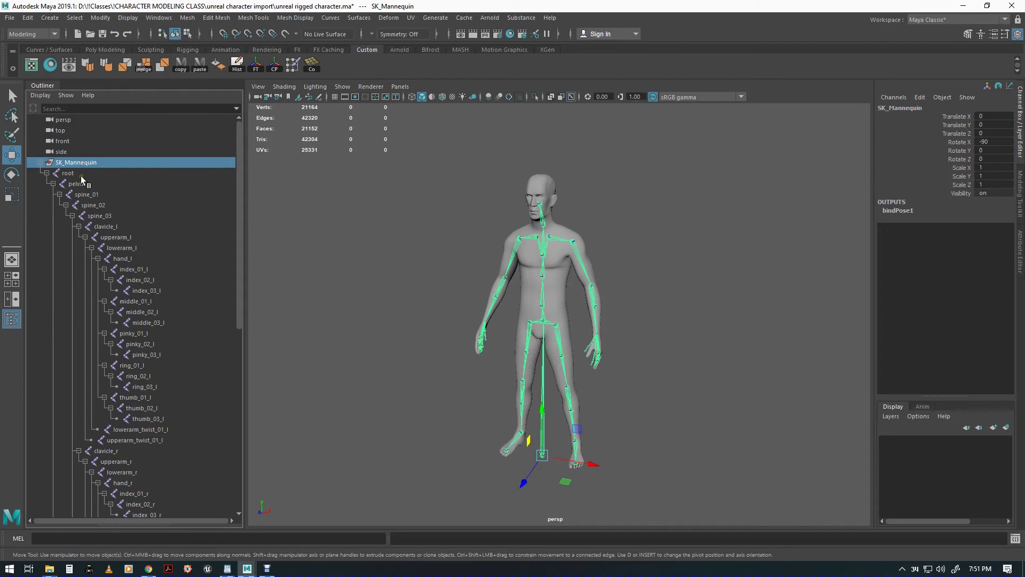
click(81, 174)
scroll(164, 267, down, 10)
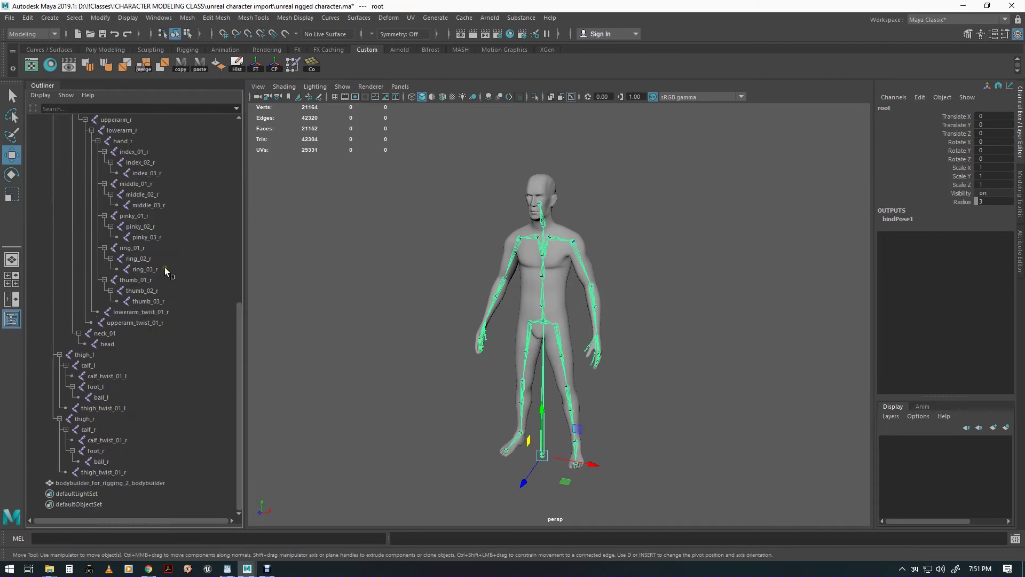
click(115, 482)
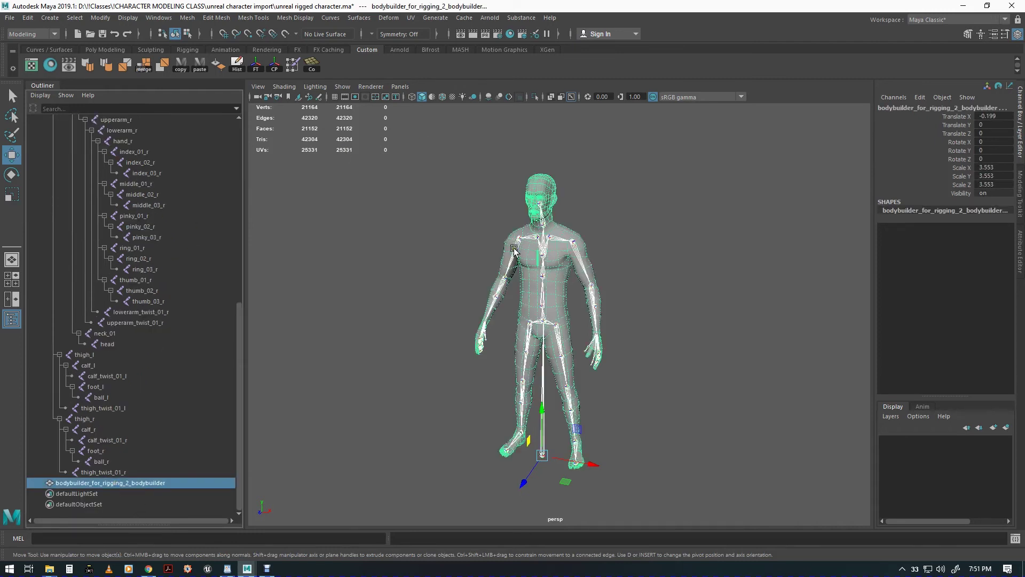
key(space)
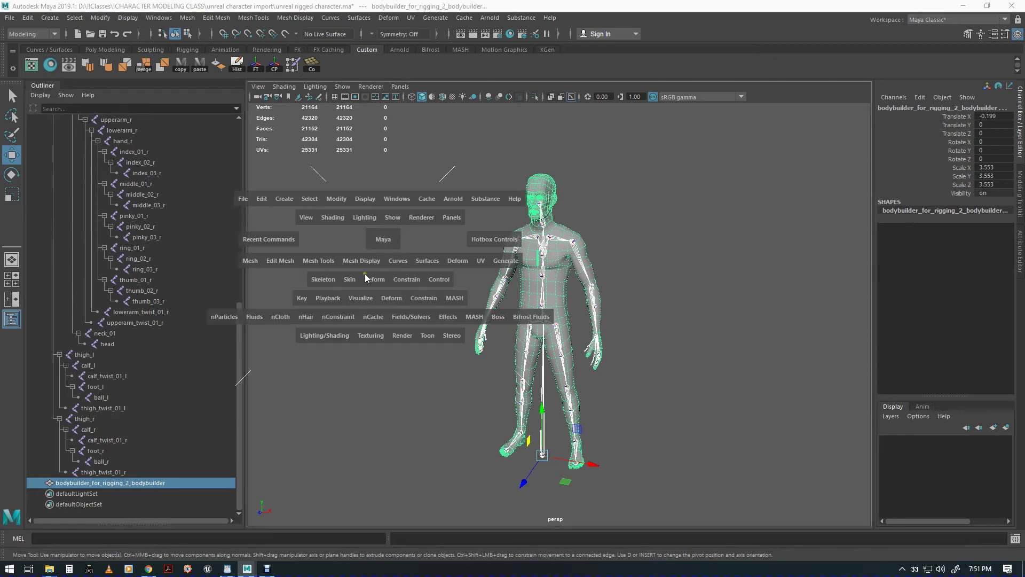
click(349, 279)
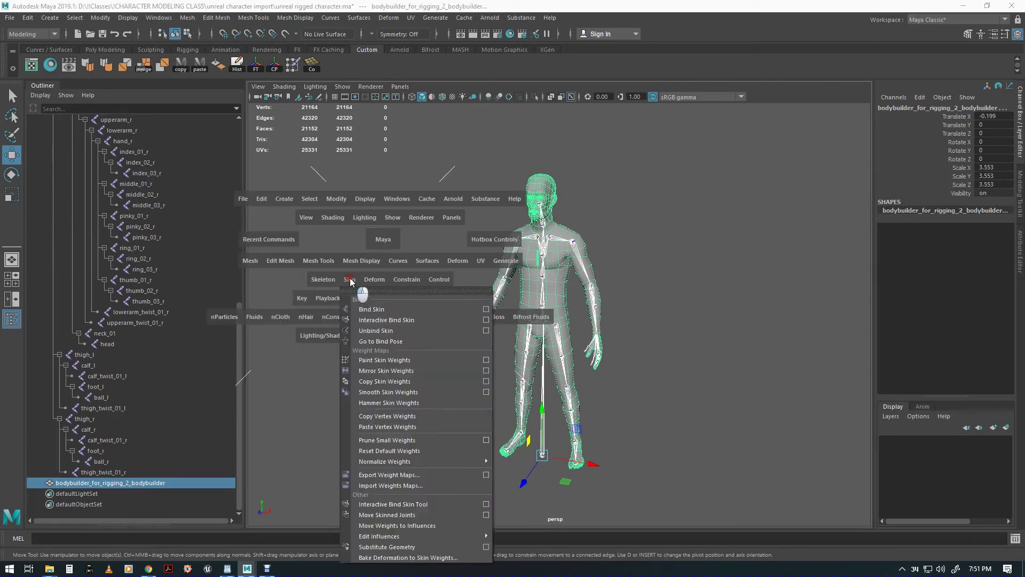
click(486, 310)
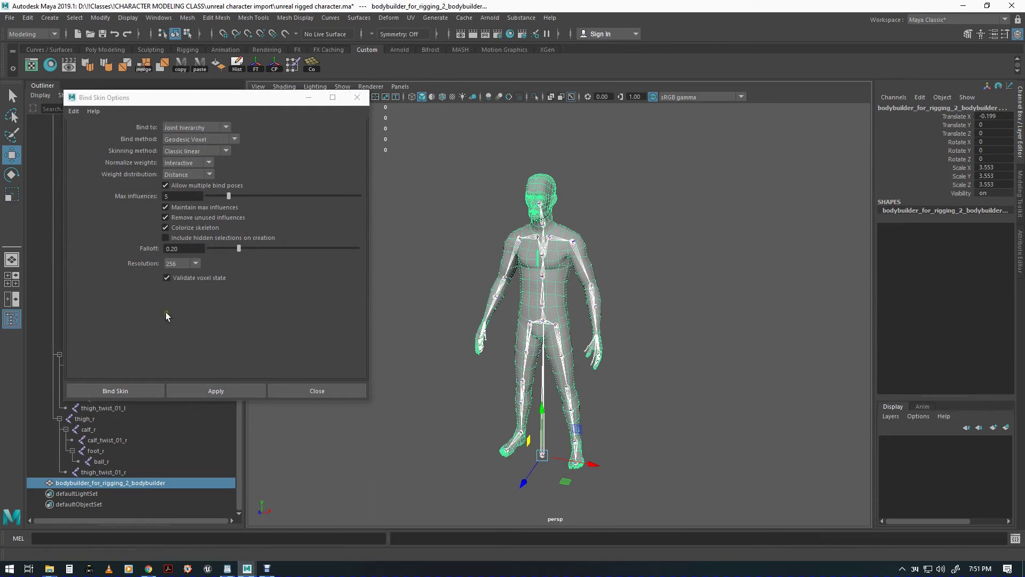
click(131, 388)
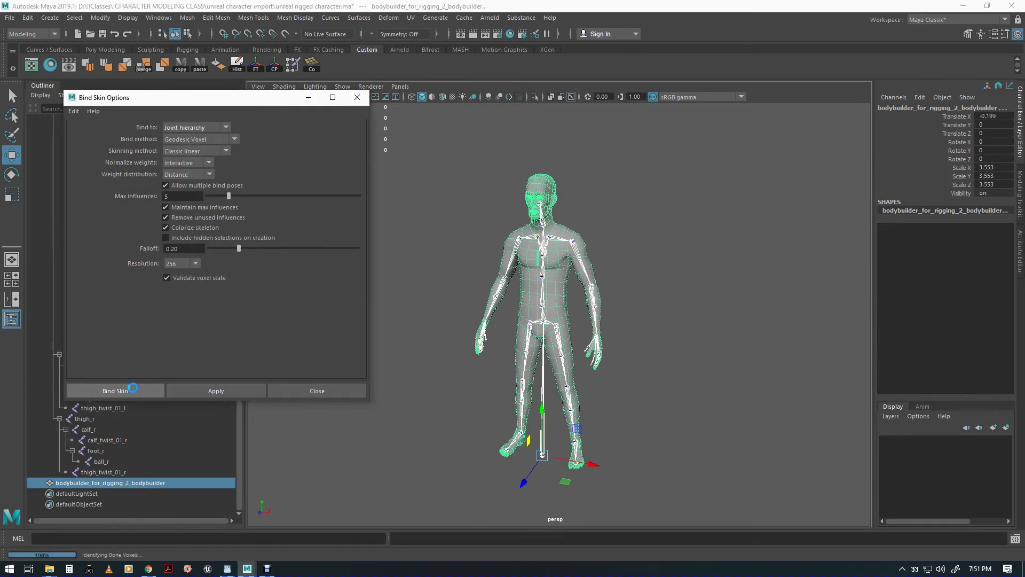
Step: Try rotating upperarm_l and upperarm_r in turn to test the arm skinning, undoing each rotation
alt+drag(377, 387, 375, 410)
alt+right_drag(375, 412, 569, 433)
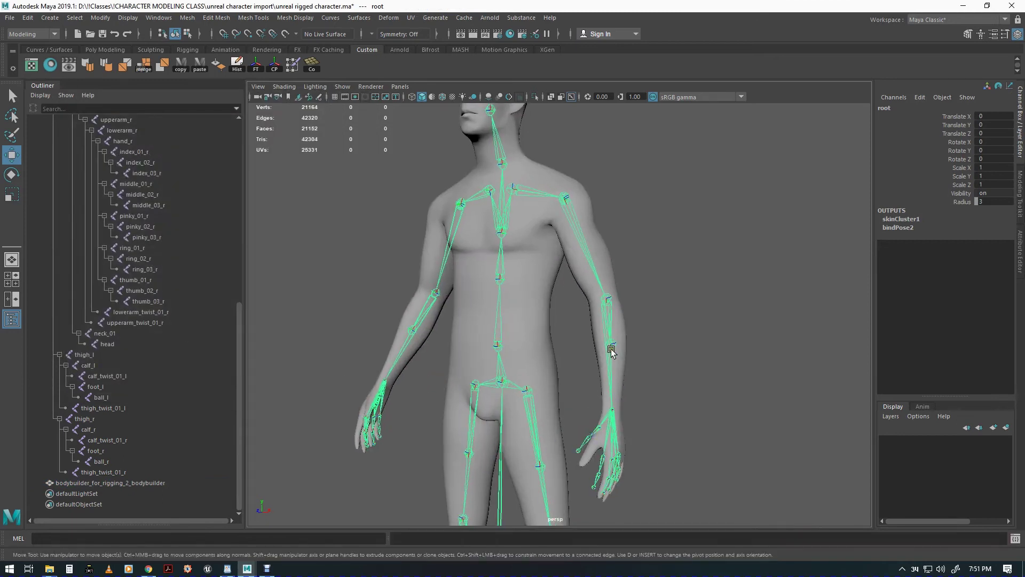
click(595, 271)
key(e)
drag(607, 218, 639, 167)
key(ctrl+z)
alt+drag(539, 327, 572, 321)
click(467, 246)
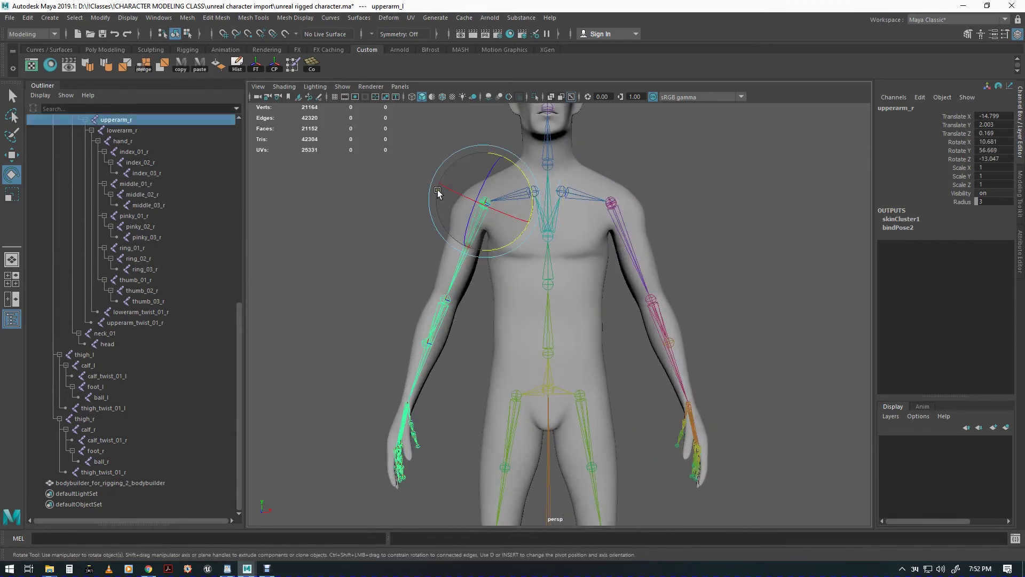
drag(520, 168, 525, 195)
key(ctrl+z)
Step: Try the deformation of the torso and upper leg by rotating spine_02 and thigh_l, undoing each rotation
alt+drag(591, 346, 480, 251)
click(496, 270)
key(ctrl+z)
alt+middle_drag(550, 387, 554, 364)
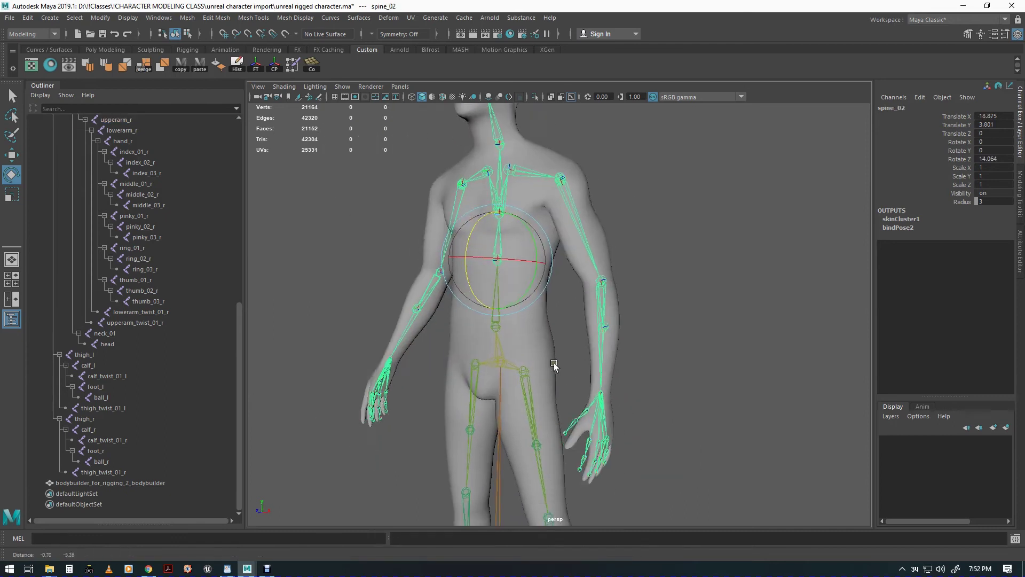
alt+drag(554, 365, 499, 224)
click(533, 270)
key(ctrl+z)
Step: Try bending the knee by rotating calf_l to about Rotate Z -70.561, then undo the bend
alt+middle_drag(598, 363, 598, 227)
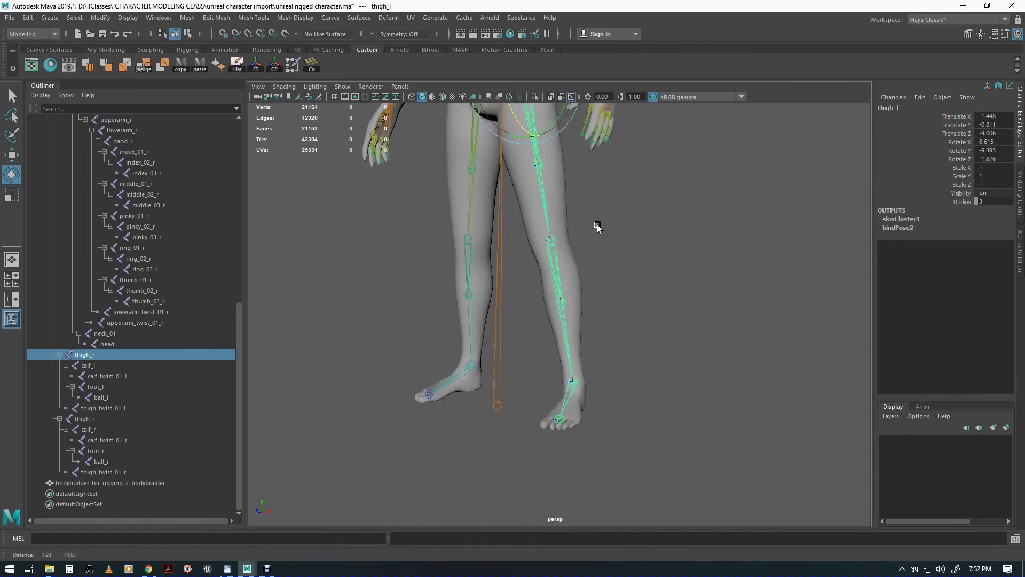
click(566, 343)
drag(549, 290, 561, 312)
mouse_move(580, 353)
alt+mouse_down()
mouse_move(479, 346)
mouse_move(563, 356)
alt+mouse_up()
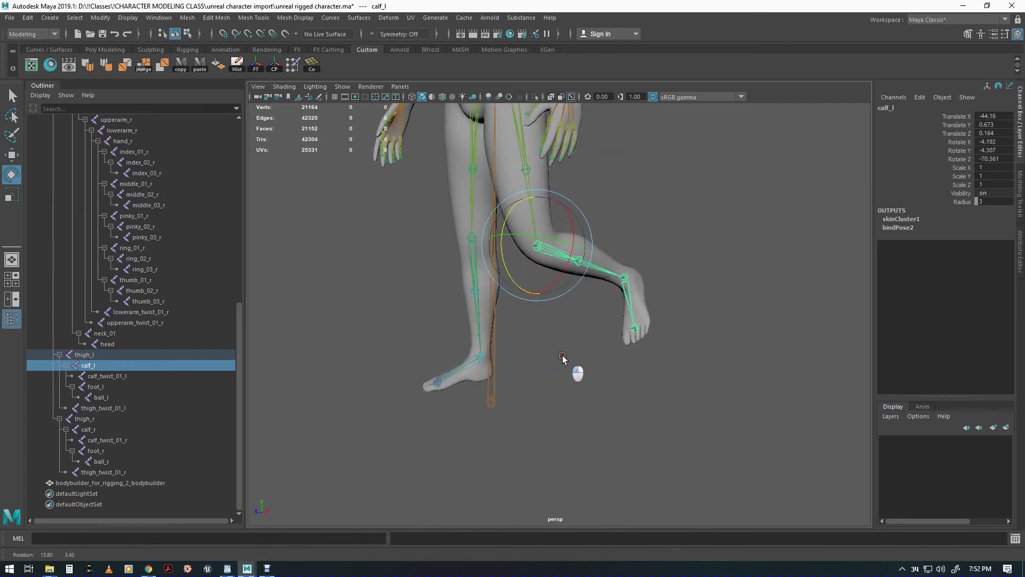
key(ctrl+z)
Step: Try rotating foot_l to about 7.03, 11.252, -33.676, undo it, and clear the selection with the Move tool active
click(550, 412)
drag(532, 377, 549, 404)
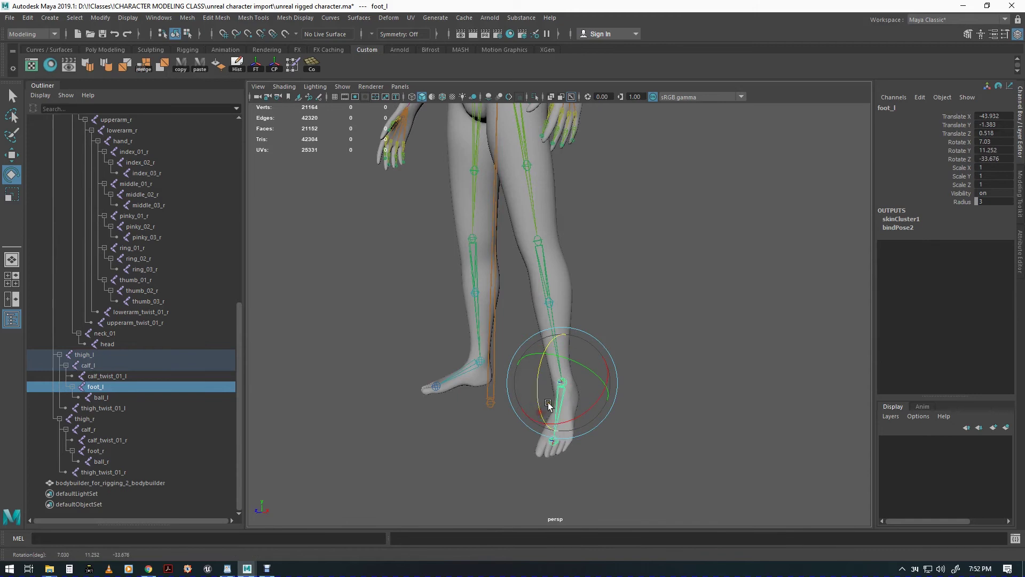
key(ctrl+z)
key(w)
click(674, 282)
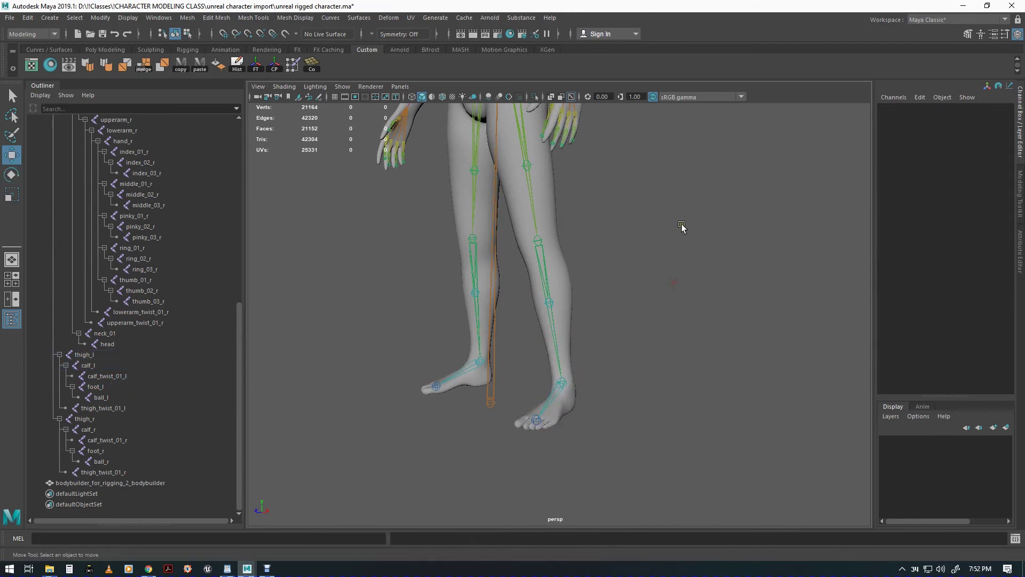
Step: Save the scene under the new name "video unreal character (test)_1" in the unreal character import folder
scroll(682, 226, down, 5)
alt+middle_drag(655, 374, 639, 328)
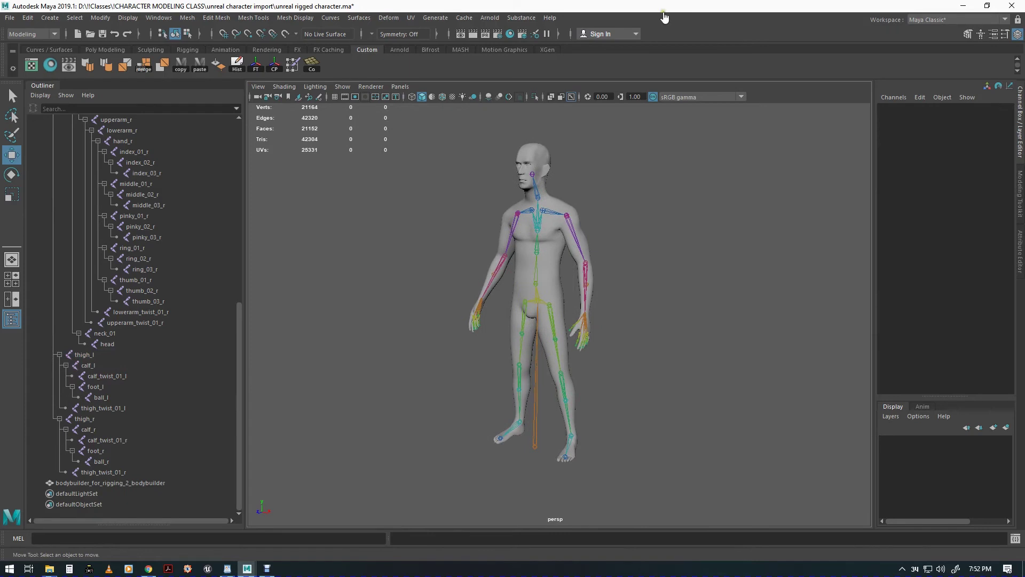
click(9, 17)
click(32, 62)
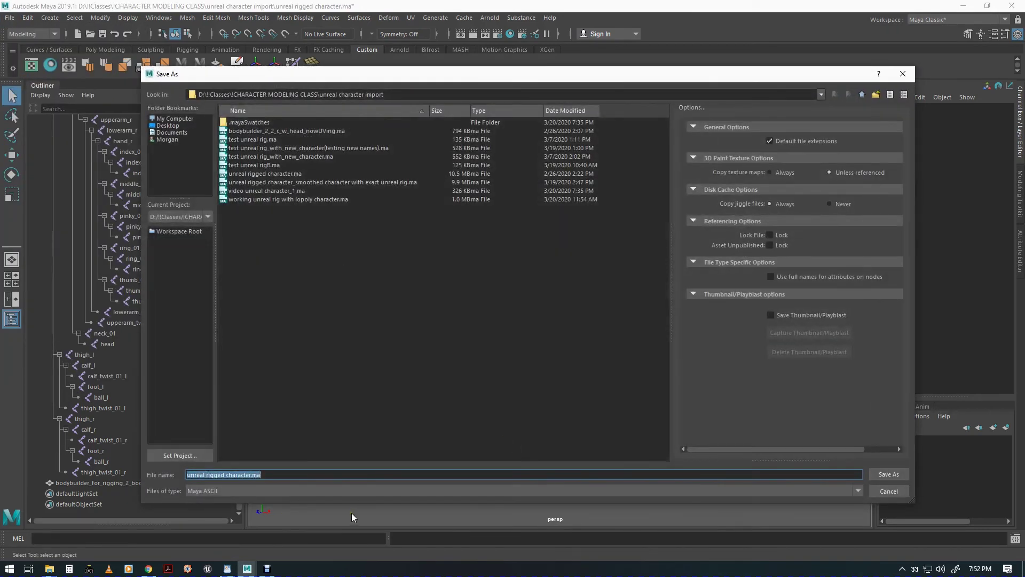
key(Left)
key(shift+Home)
text(video unrea)
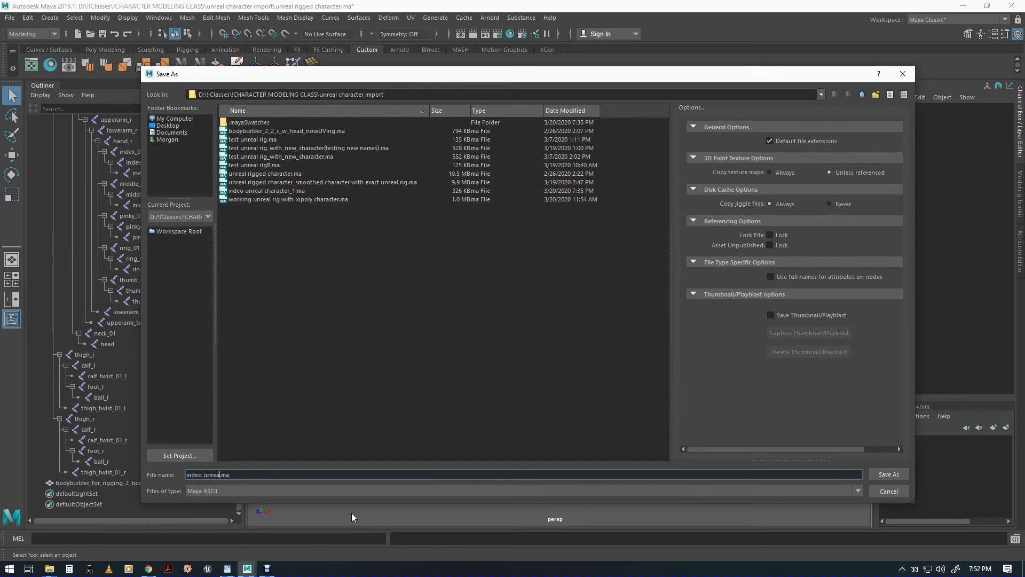
text(l character (test)_1)
key(Return)
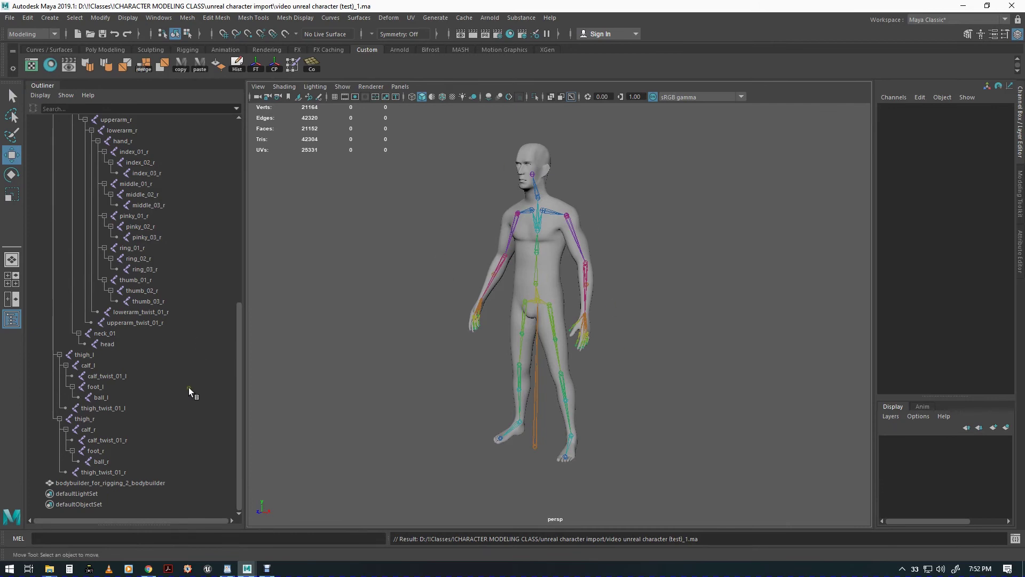
Step: Set up an export of only the bodybuilder mesh and SK_Mannequin, naming the file "video unreal character_test_2.fbx"
click(124, 479)
scroll(176, 367, up, 10)
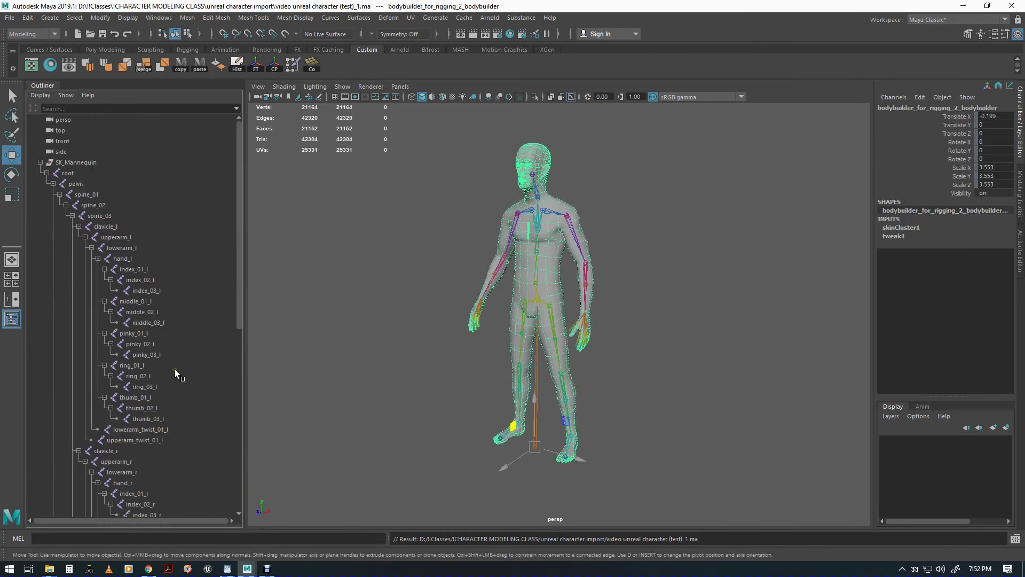
click(75, 162)
scroll(145, 271, down, 10)
scroll(146, 270, up, 10)
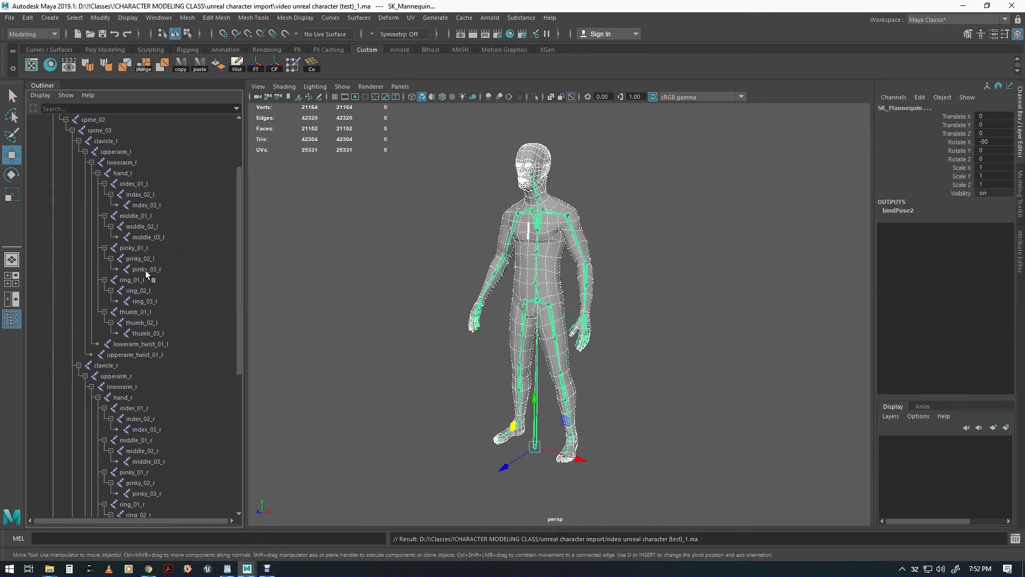
click(10, 17)
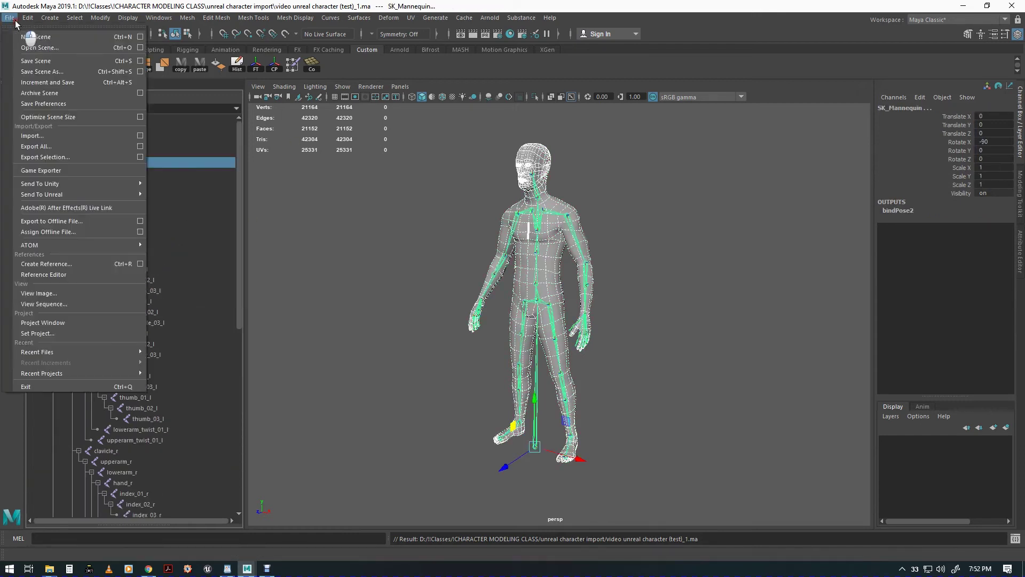
click(45, 158)
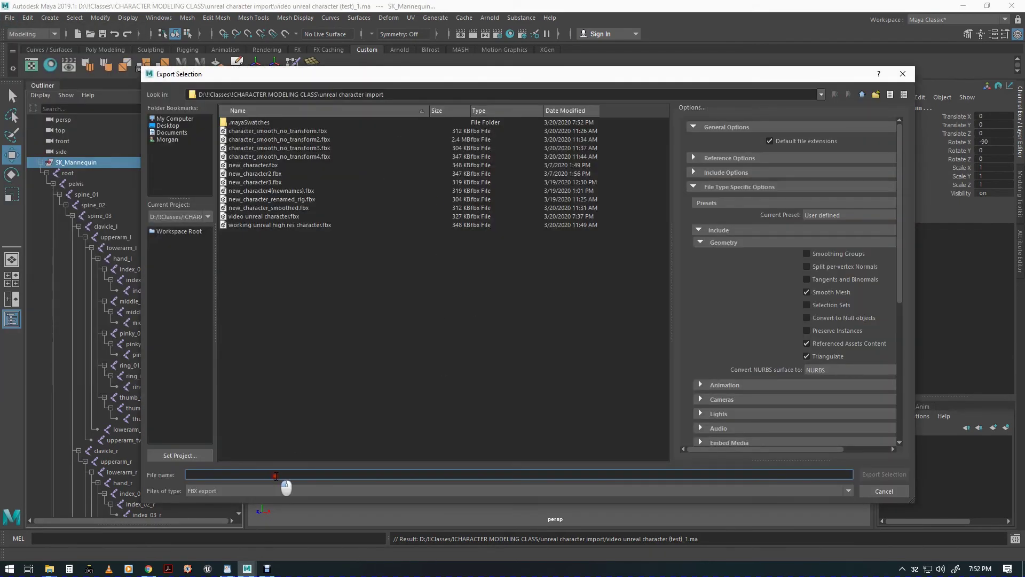
text(video)
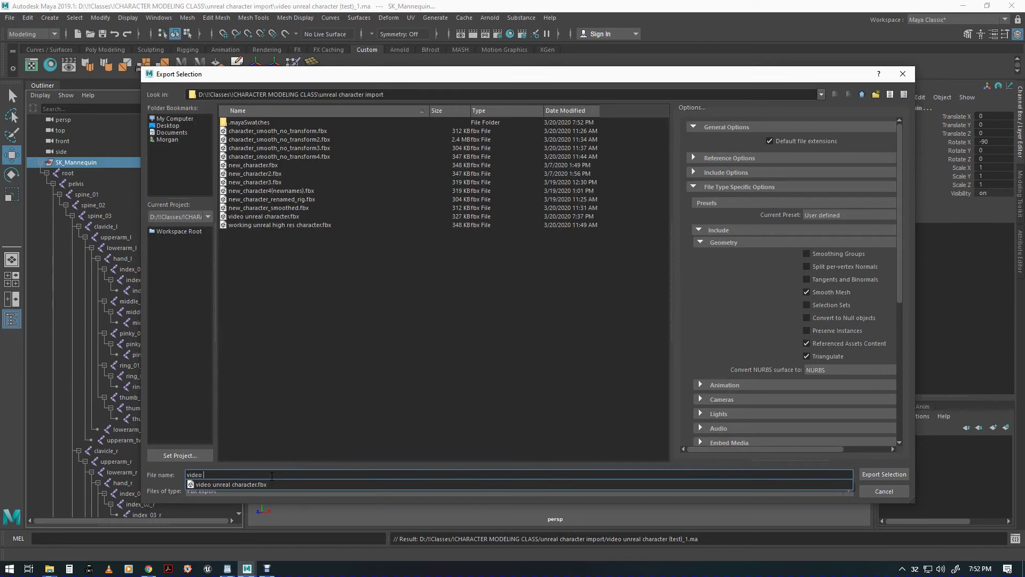
text( unreal)
key(Down)
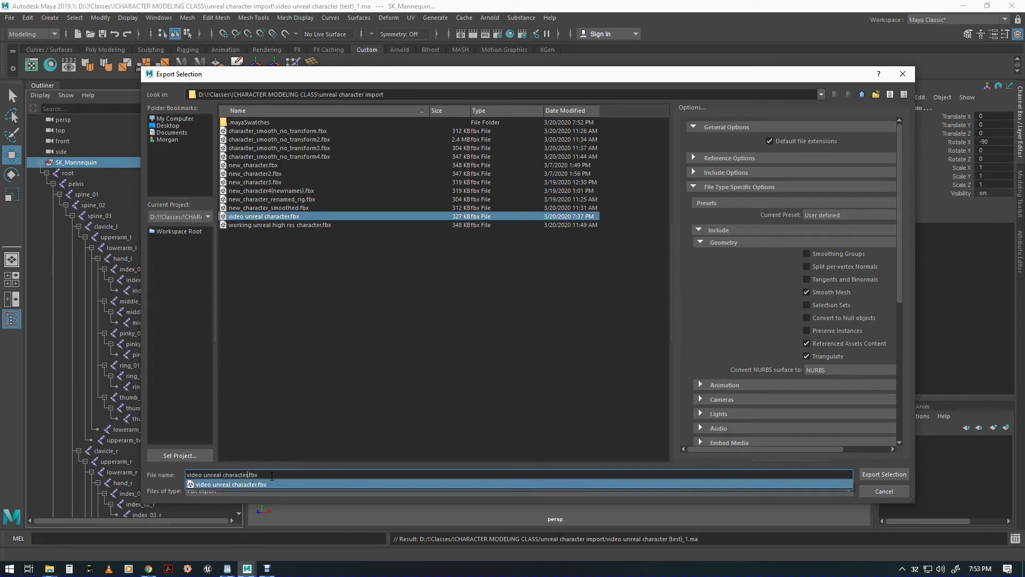
text(_test_2)
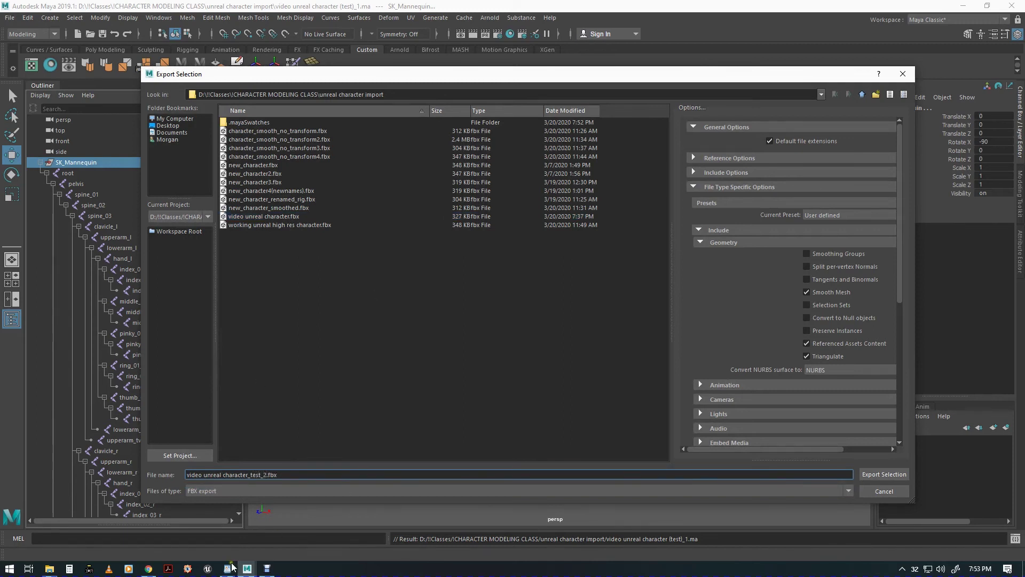
Step: Choose FBX export as the file type and export the selection with Smooth Mesh and Triangulate enabled
click(261, 494)
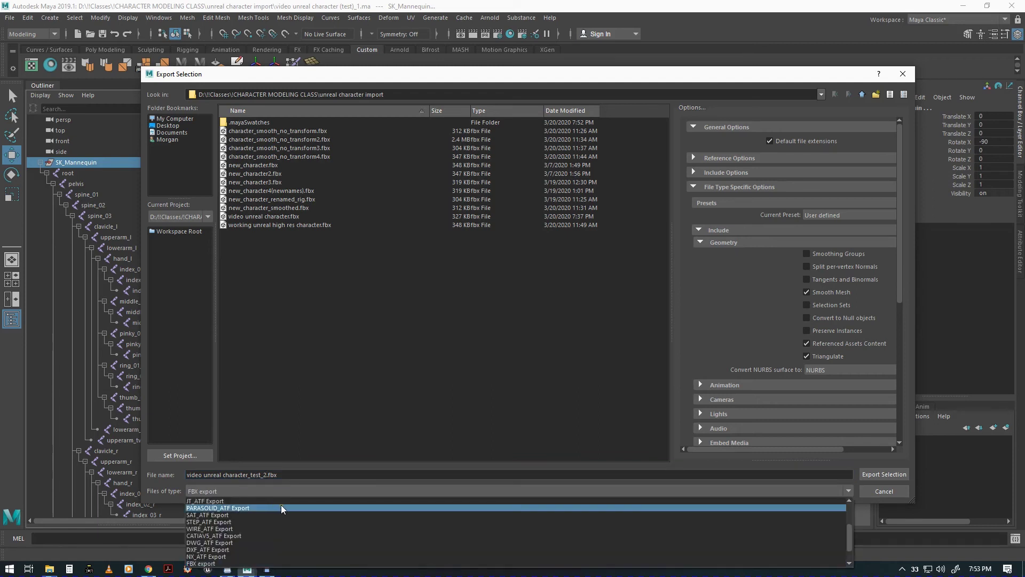
scroll(301, 530, down, 1)
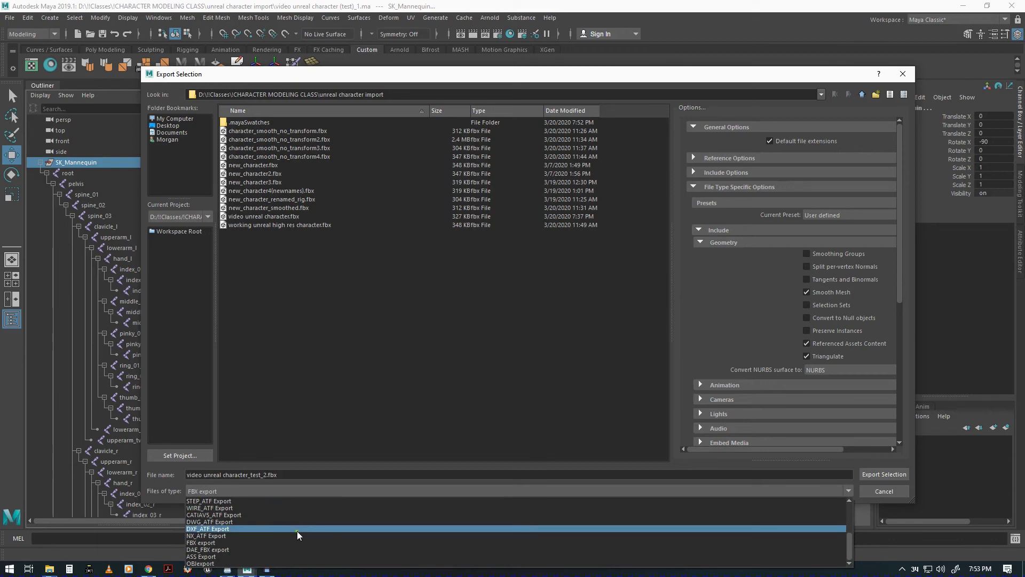
click(238, 543)
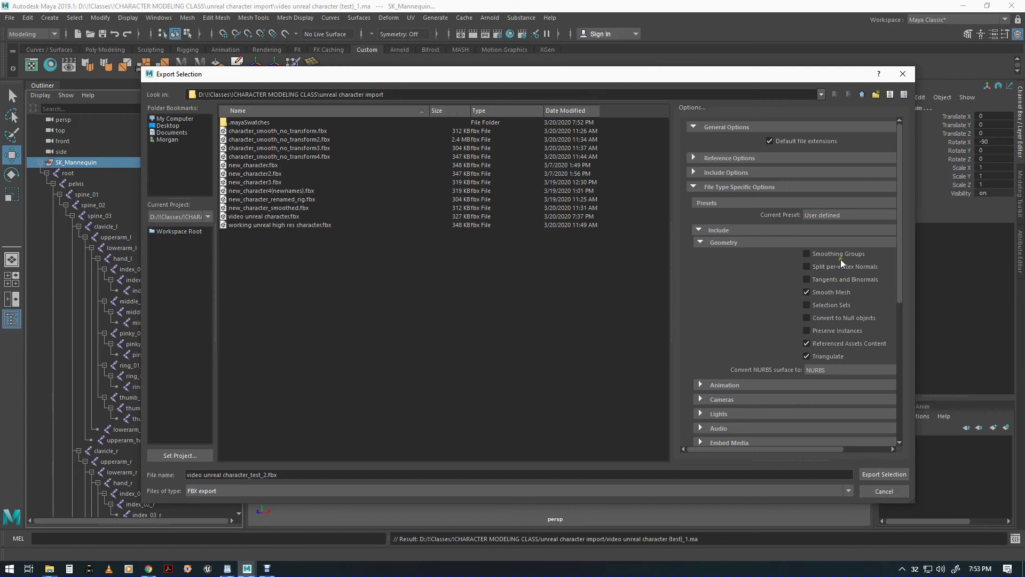
click(878, 477)
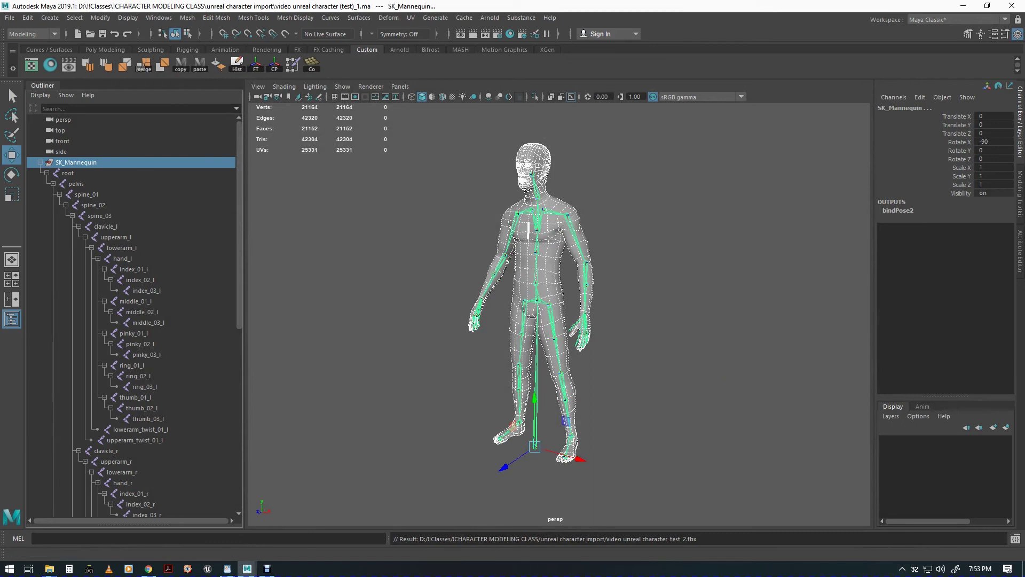
Step: Minimize Maya, launch Unreal Engine and open the newcharactertest project
click(963, 7)
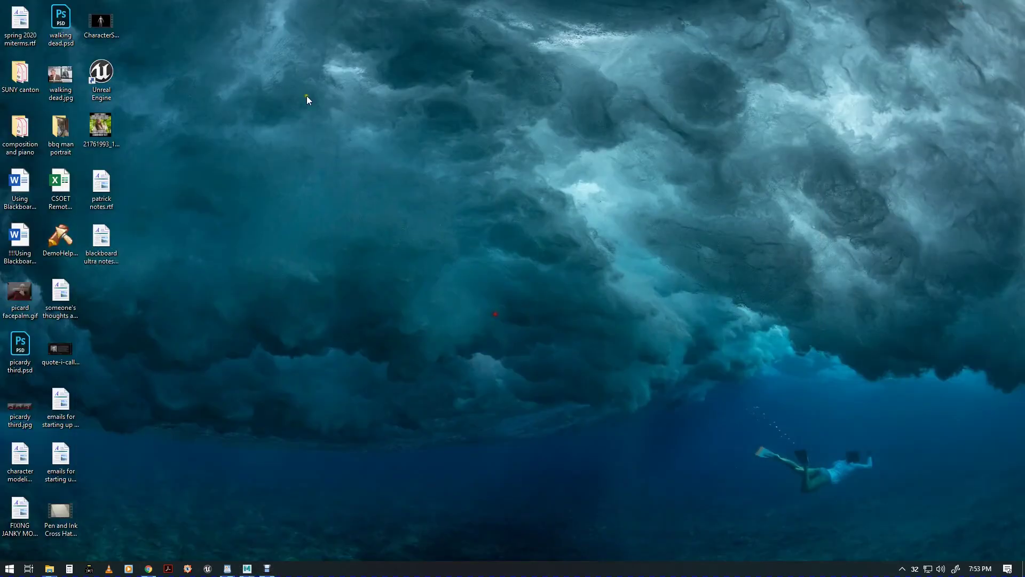
click(98, 78)
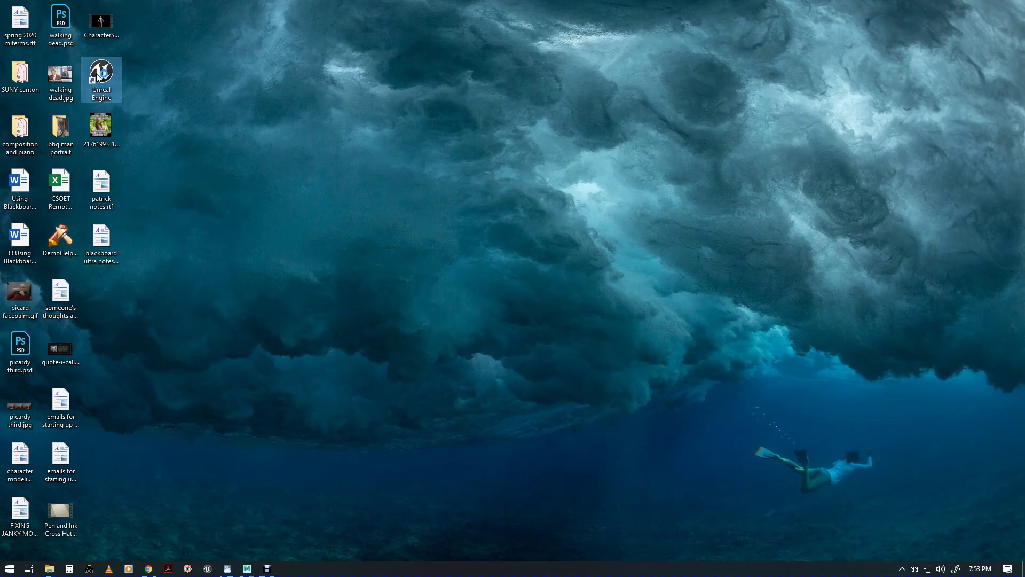
double_click(98, 77)
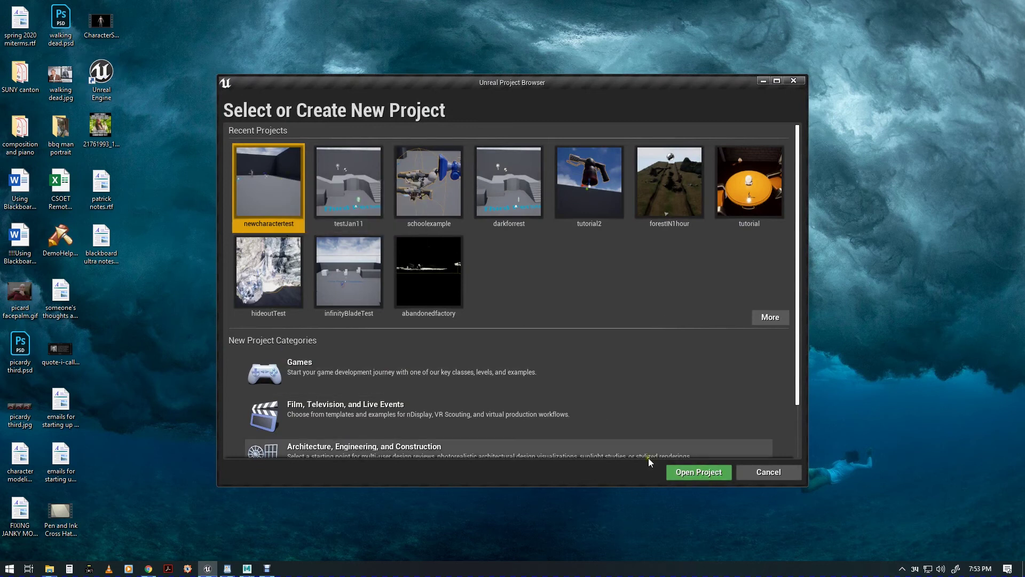
click(699, 473)
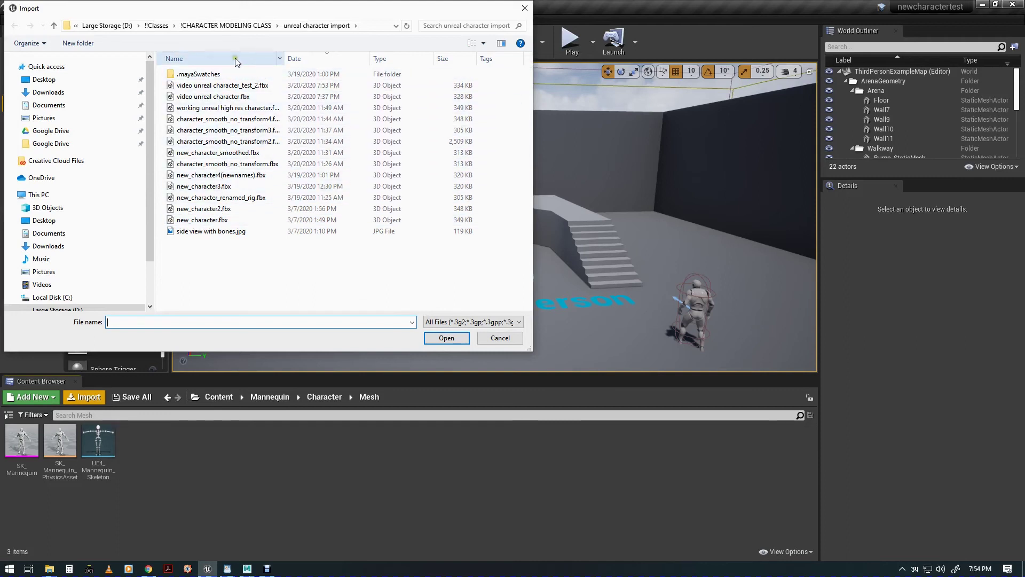
Step: Import video unreal character_test_2.fbx as a skeletal mesh using UE4_Mannequin_Skeleton, accept adding the missing bones and close the message log
click(218, 86)
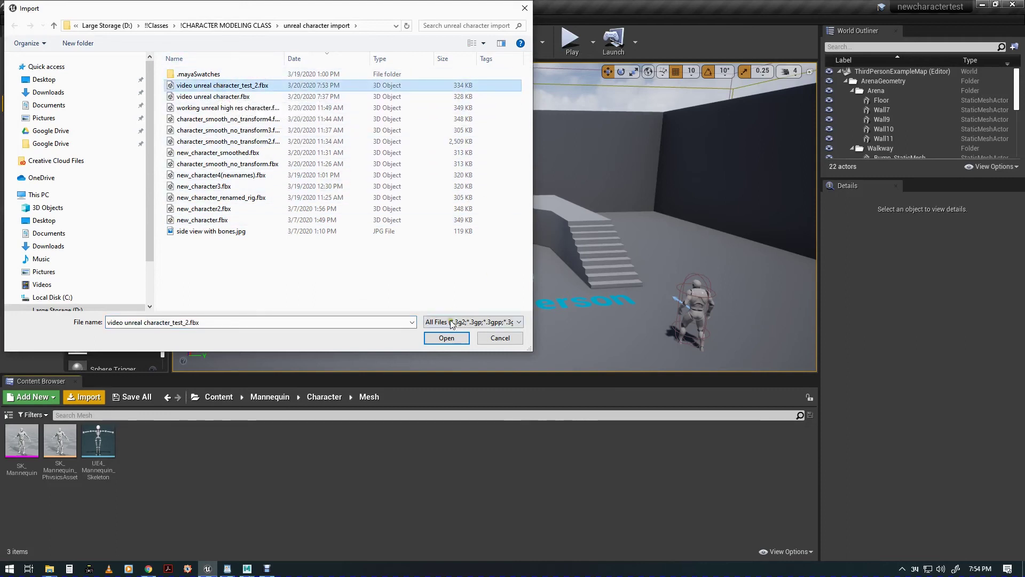
click(453, 338)
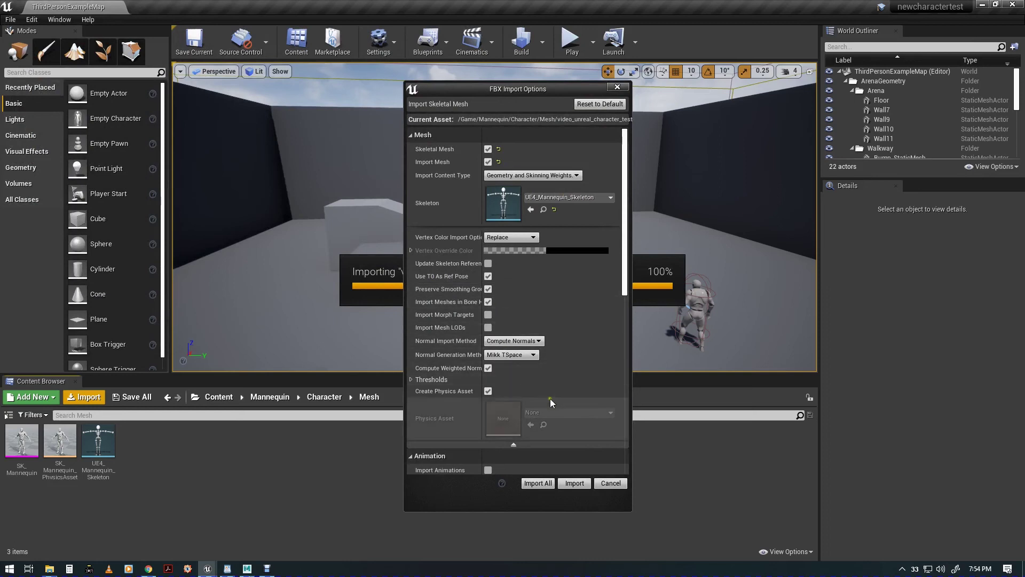
click(539, 483)
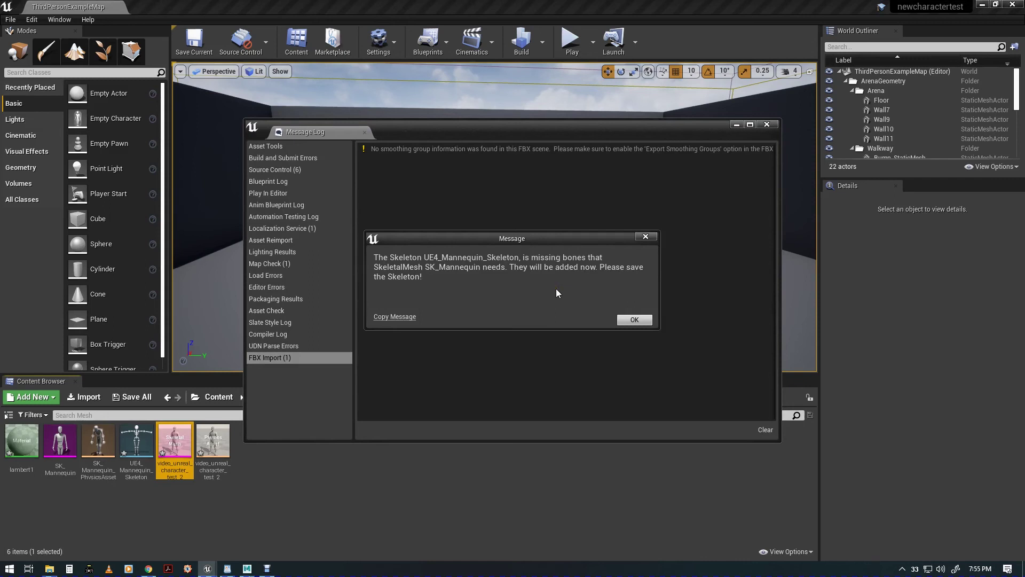
click(642, 322)
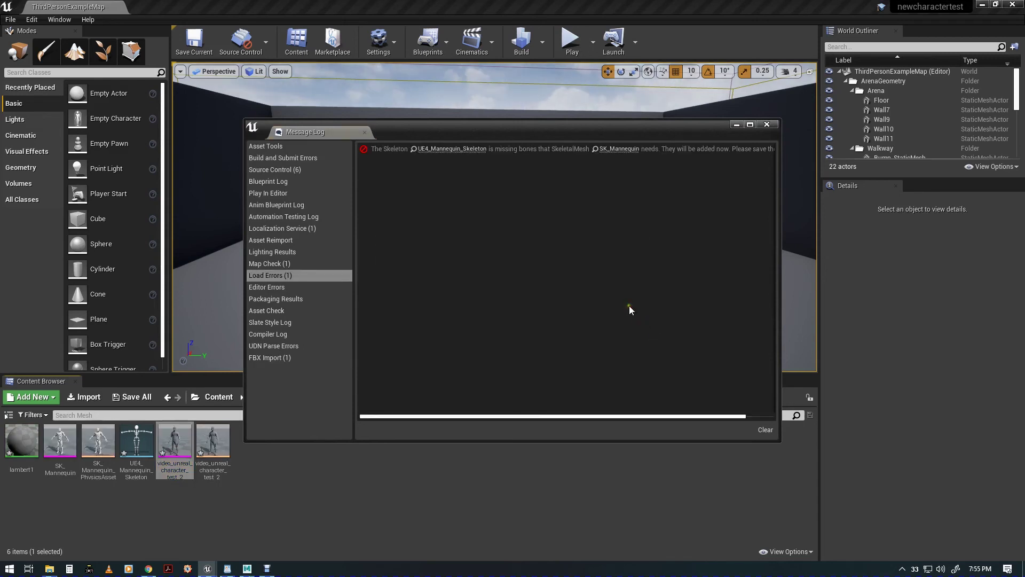
click(767, 125)
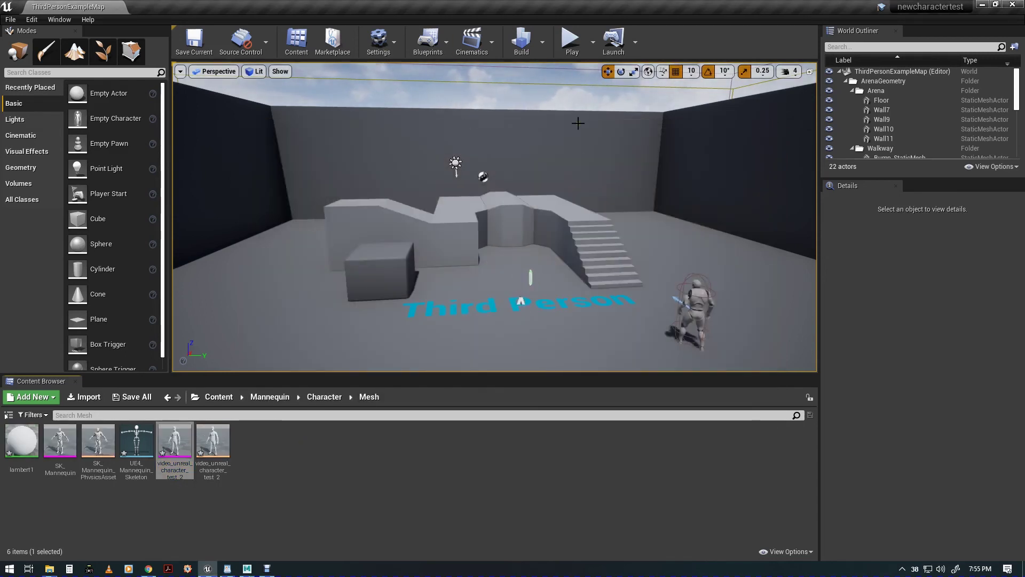
Step: Set the skeletal mesh of the ThirdPersonCharacter in the level to video_unreal_character_test_2
click(699, 291)
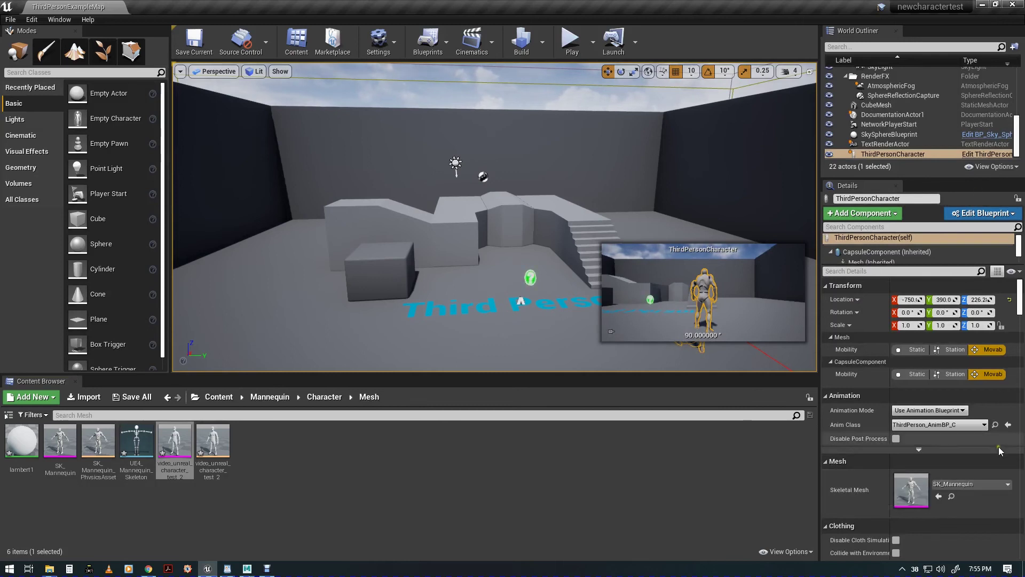
click(976, 484)
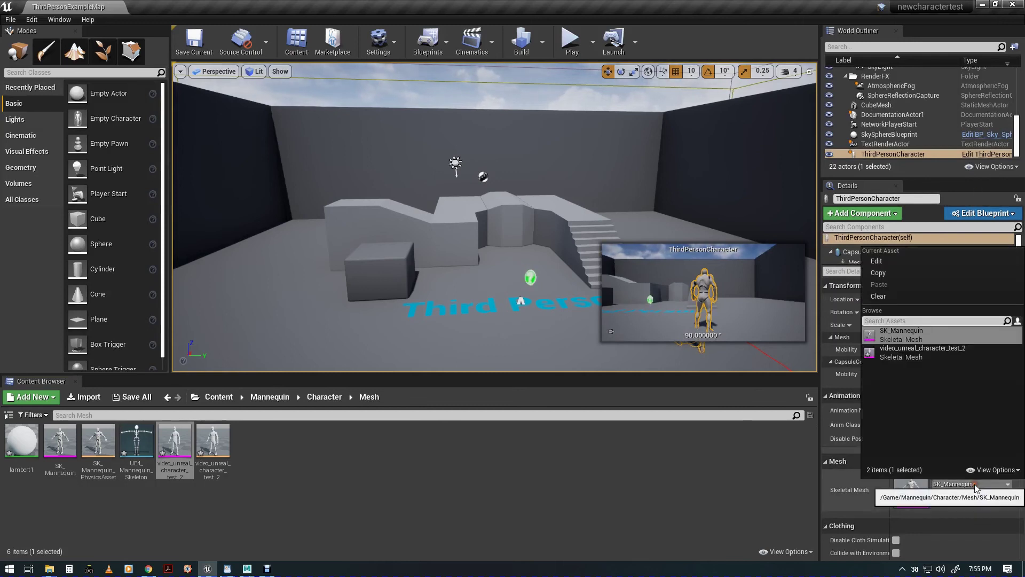
click(941, 348)
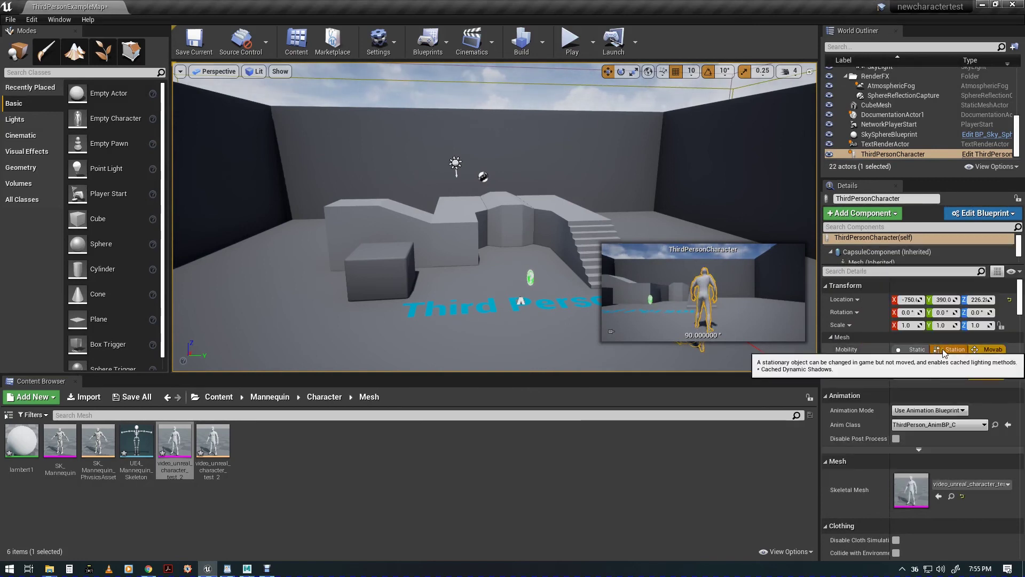
key(f)
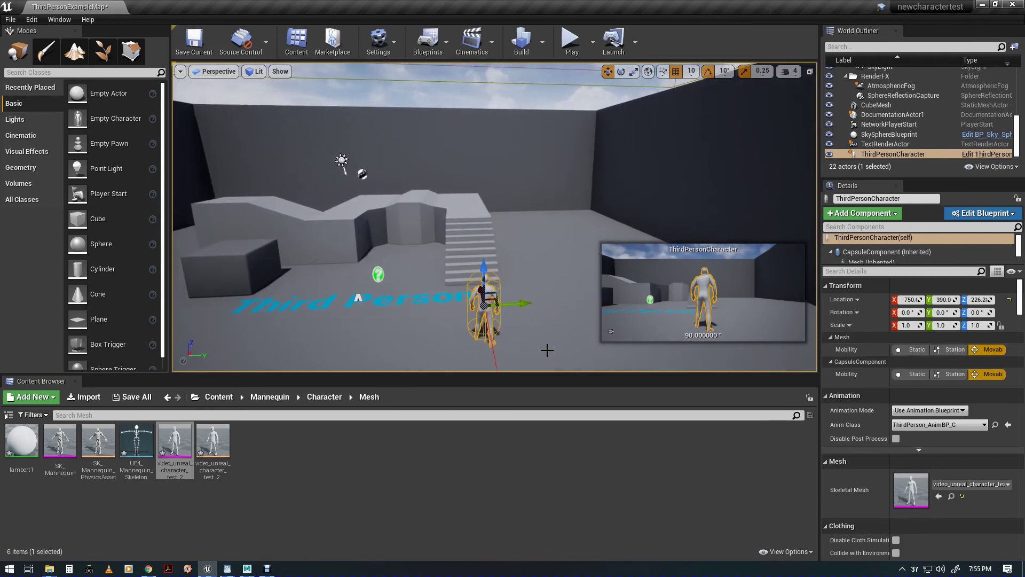
Step: Play the level and run, jump and turn the character around the arena to examine how the imported mesh deforms
click(572, 36)
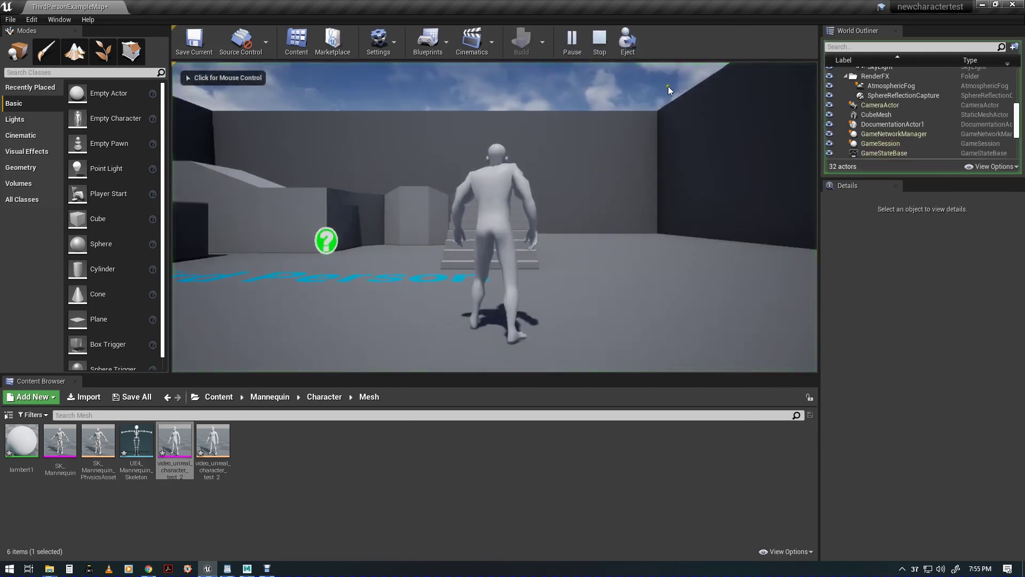
click(540, 216)
key(w)
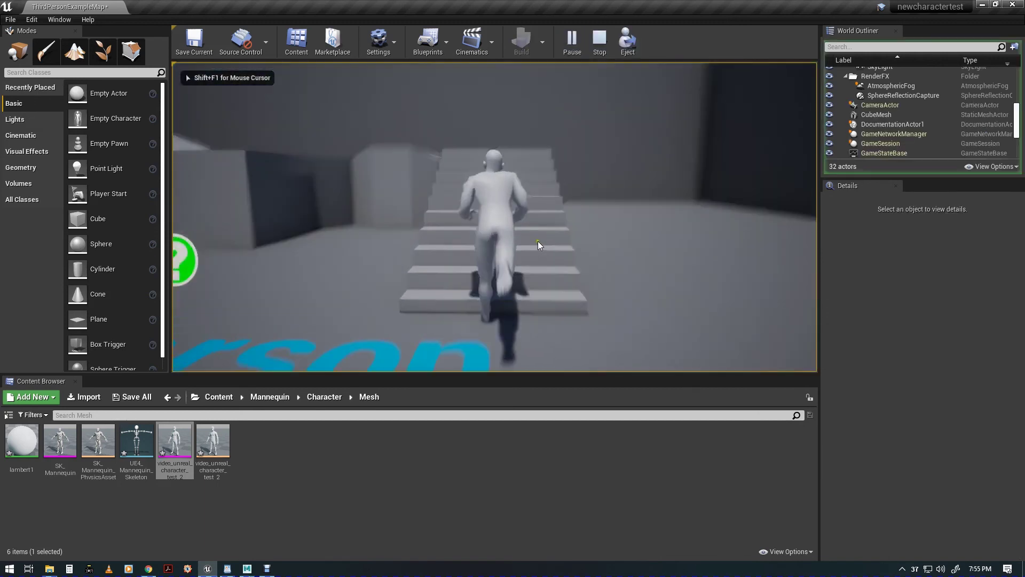
mouse_move(173, 250)
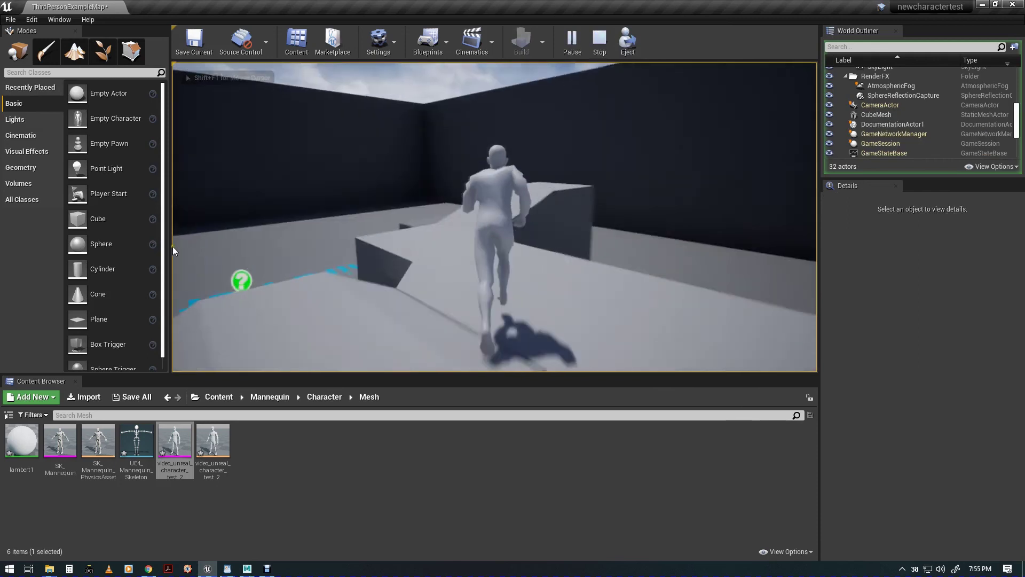
key(space)
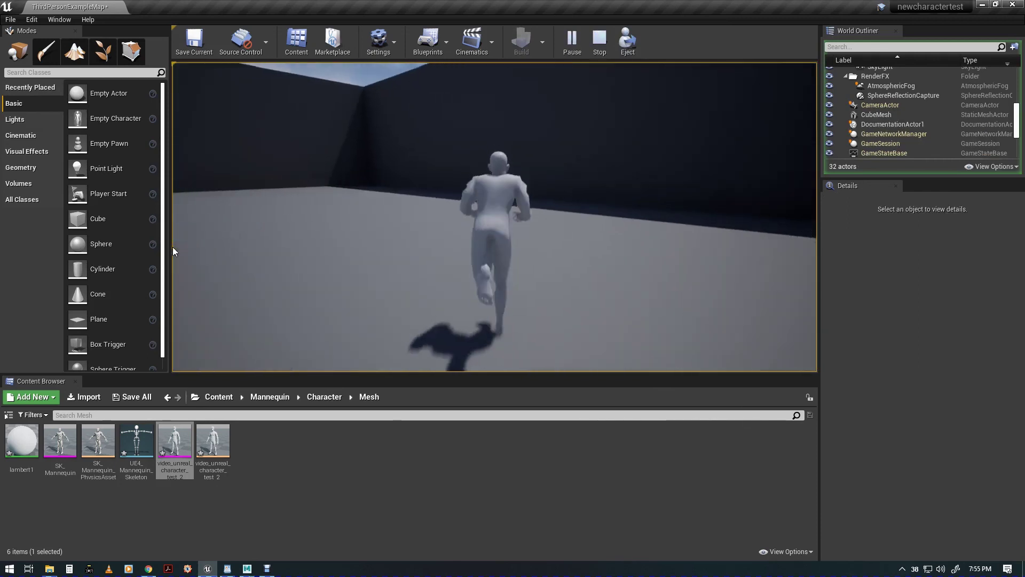
key(w)
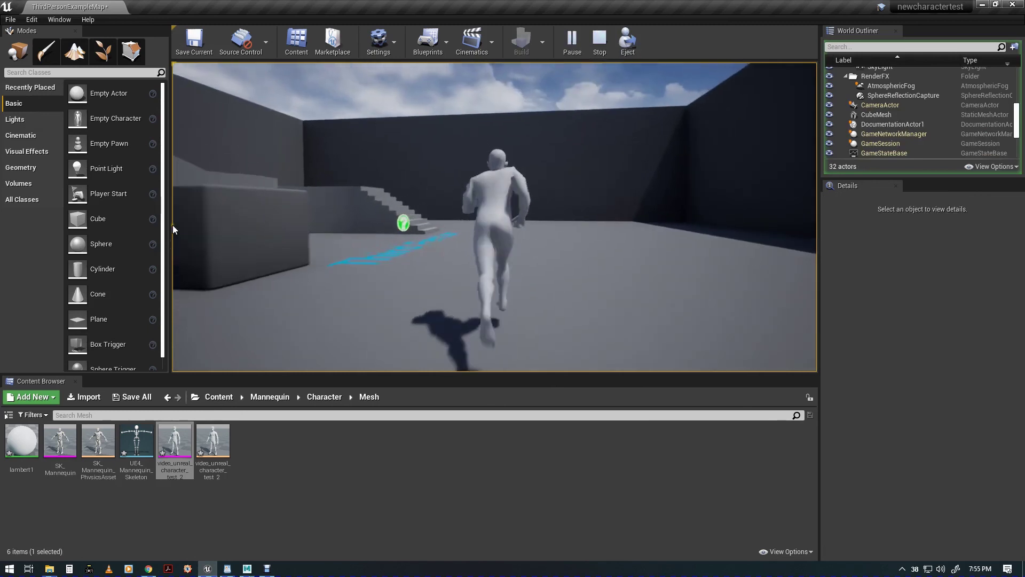
key(s)
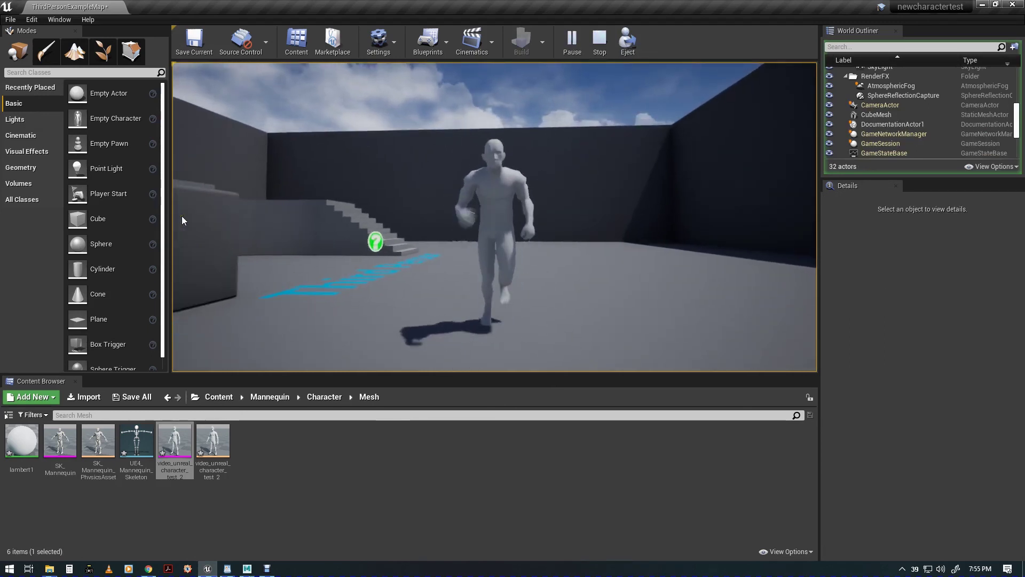
key(s)
key(s)
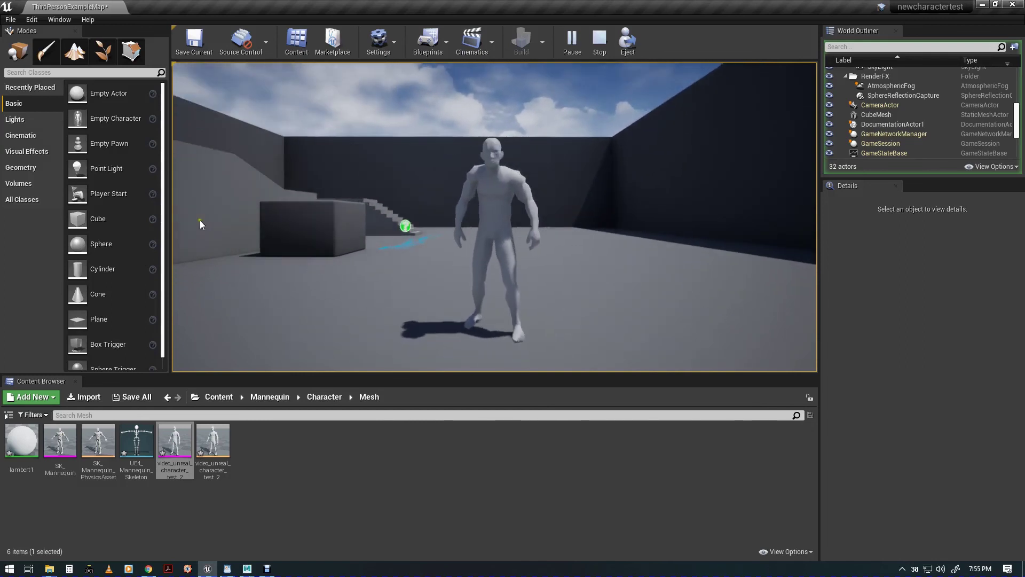
key(s)
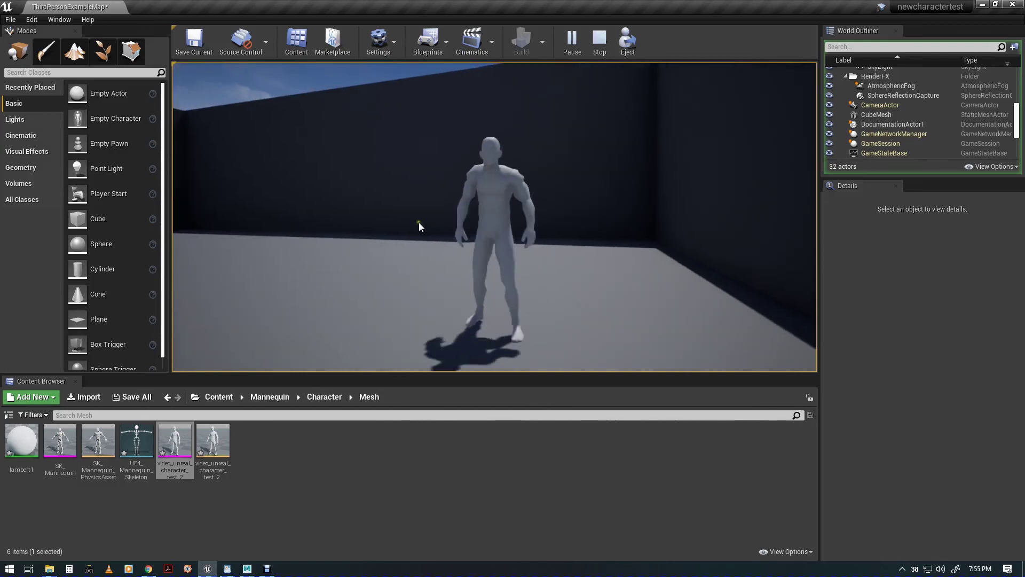
key(s)
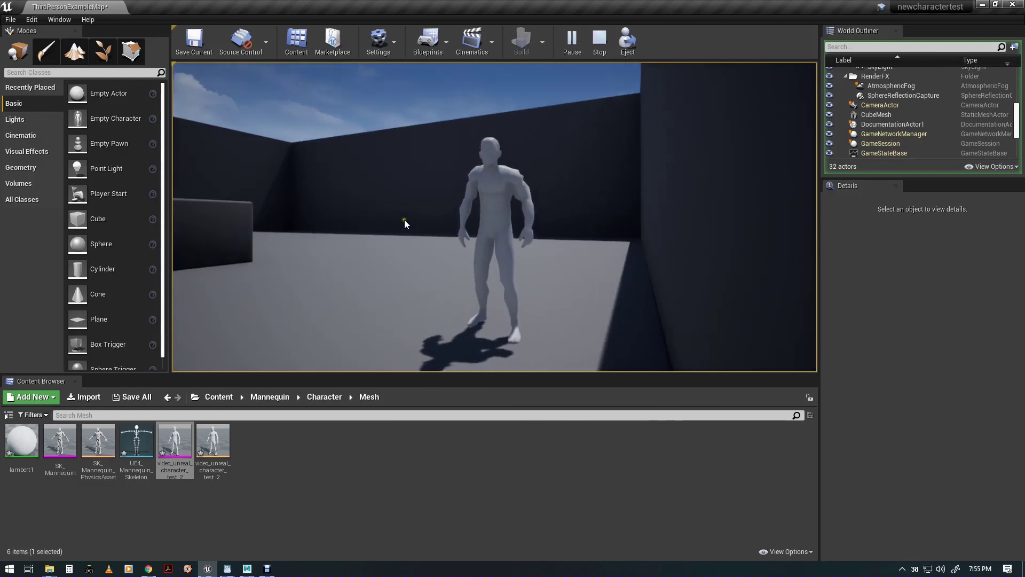
key(w)
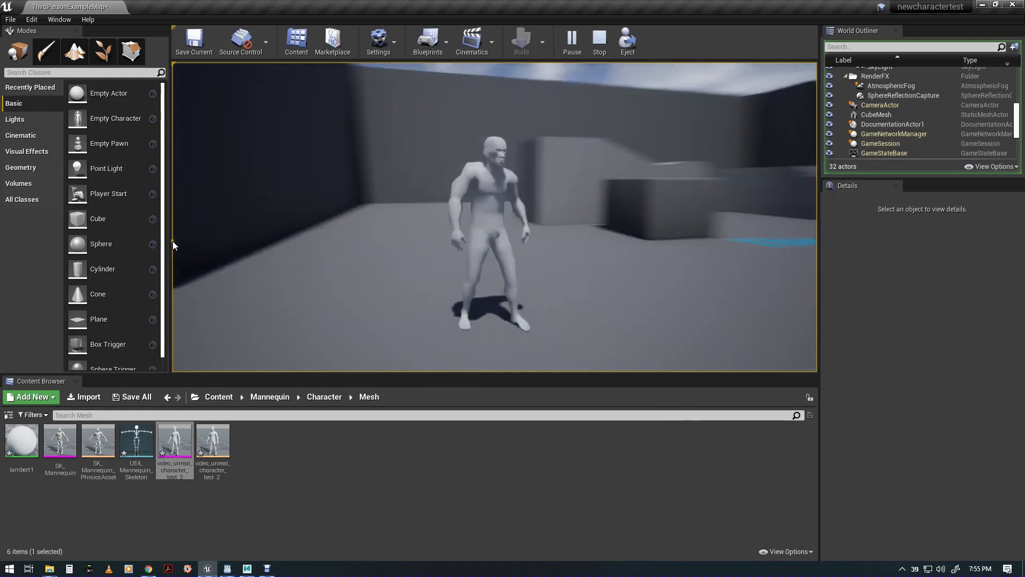
drag(172, 308, 817, 251)
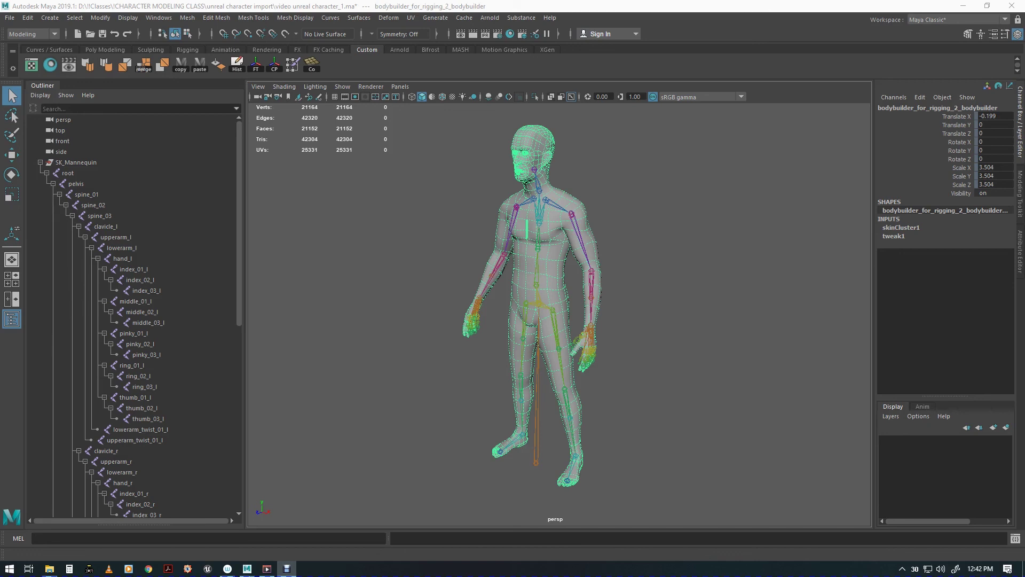
Step: Switch to Maya and raise the upperarm_l joint sideways, rotating it to about 5.9, -5.0, -22.5 degrees in X, Y, Z
click(528, 7)
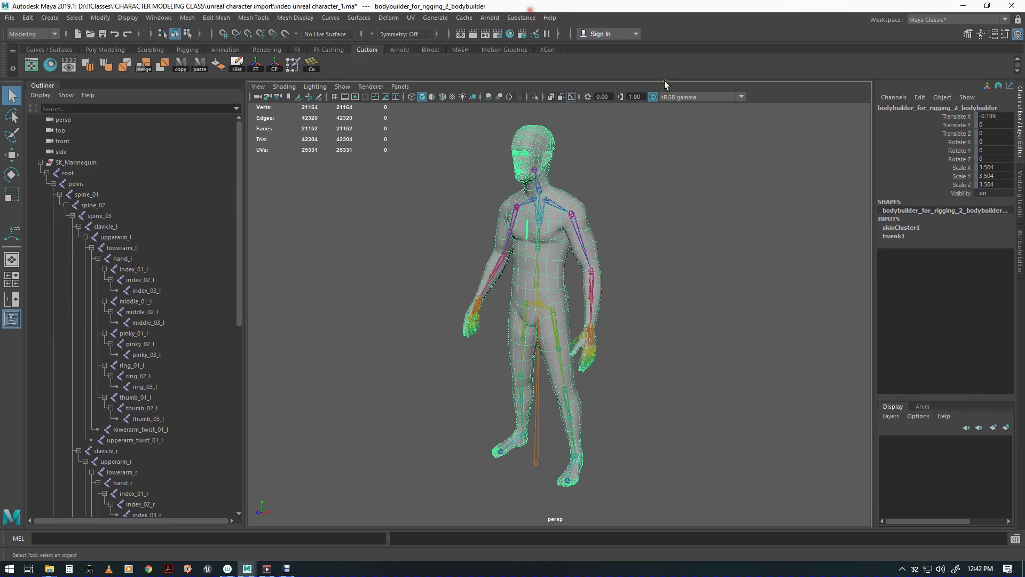
alt+middle_drag(529, 328, 519, 318)
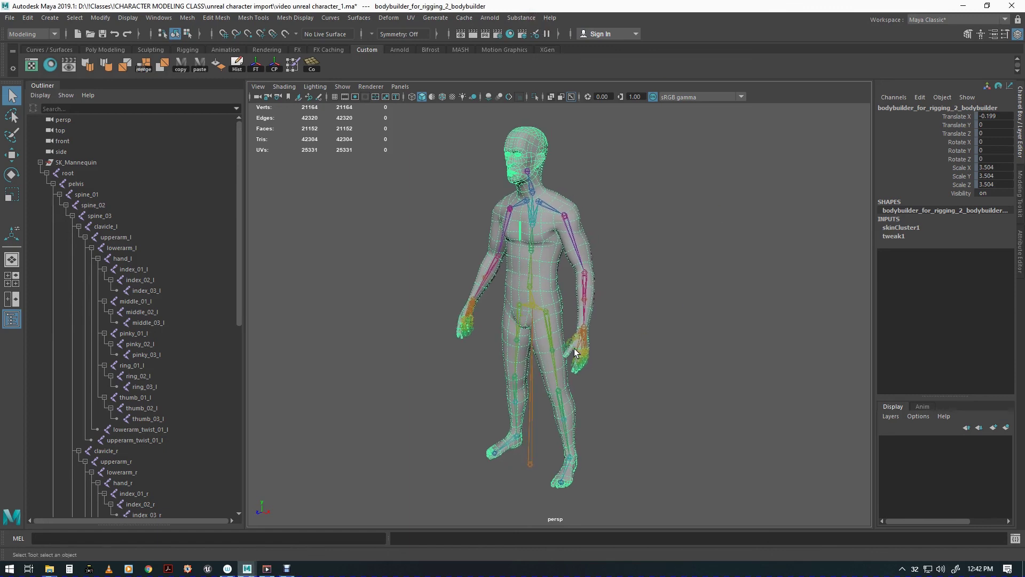
click(643, 264)
click(579, 235)
key(e)
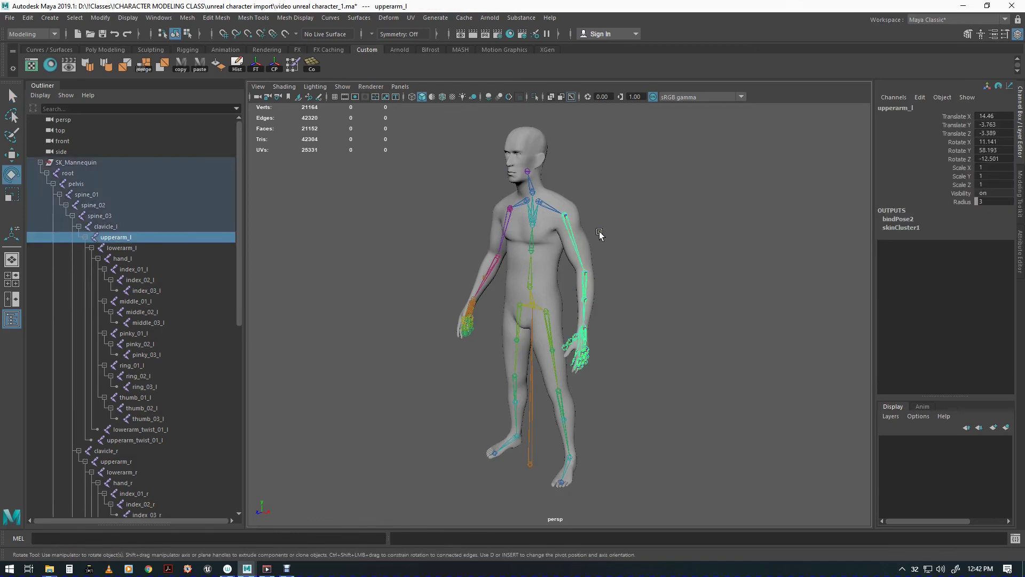
drag(607, 212, 601, 138)
mouse_move(483, 347)
alt+mouse_down()
mouse_move(509, 323)
mouse_move(520, 328)
mouse_move(478, 346)
alt+mouse_up()
alt+right_drag(478, 346, 570, 312)
alt+middle_drag(614, 294, 613, 417)
alt+drag(606, 399, 614, 374)
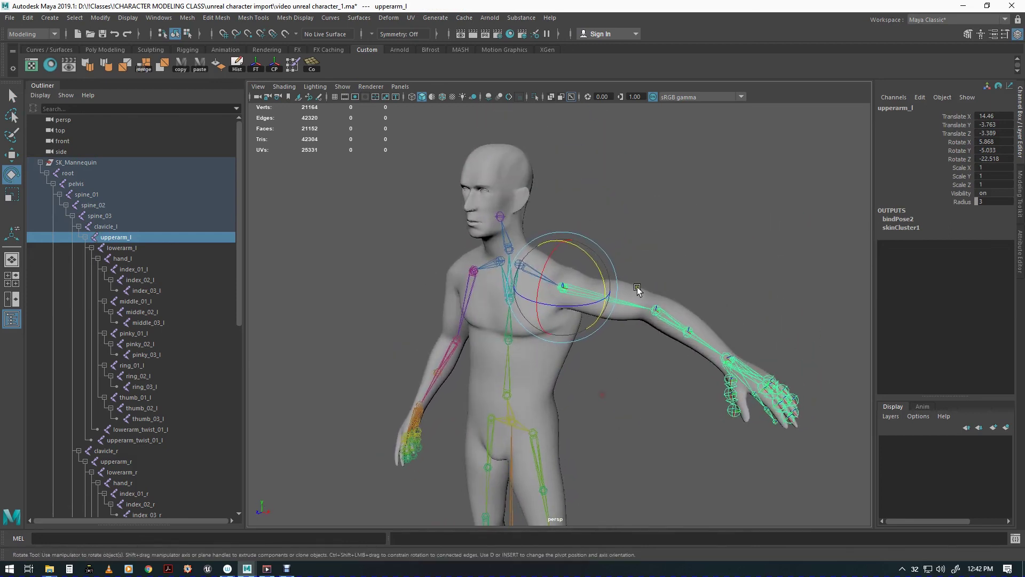
Step: Select the bodybuilder mesh and turn on its smooth mesh preview
key(q)
click(637, 288)
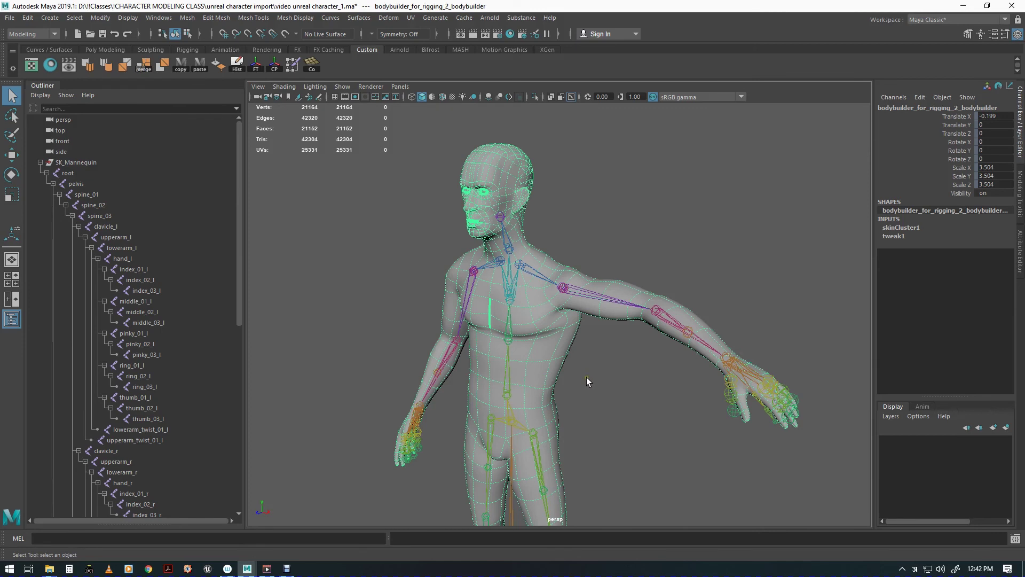
alt+middle_drag(587, 381, 591, 335)
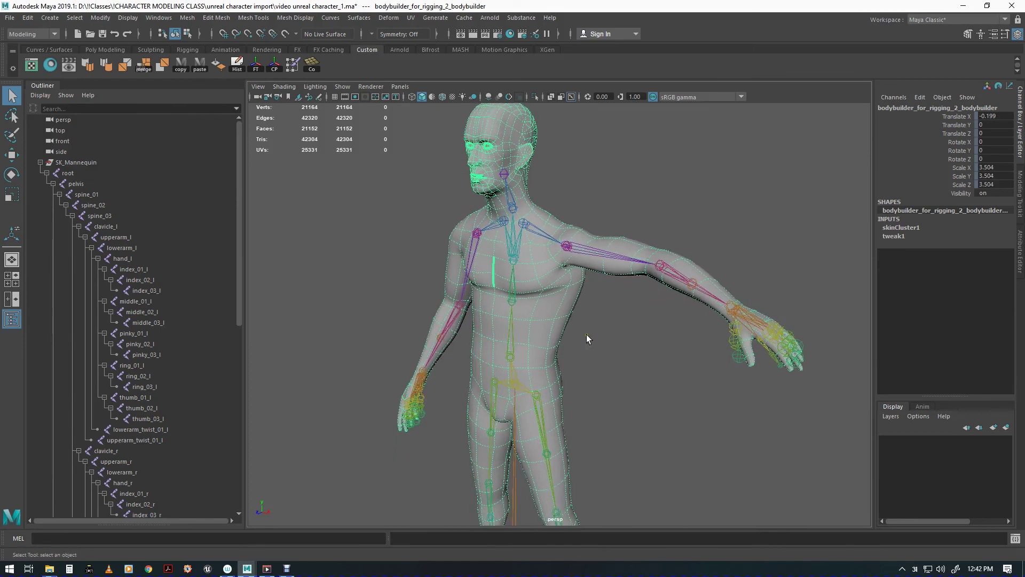
key(3)
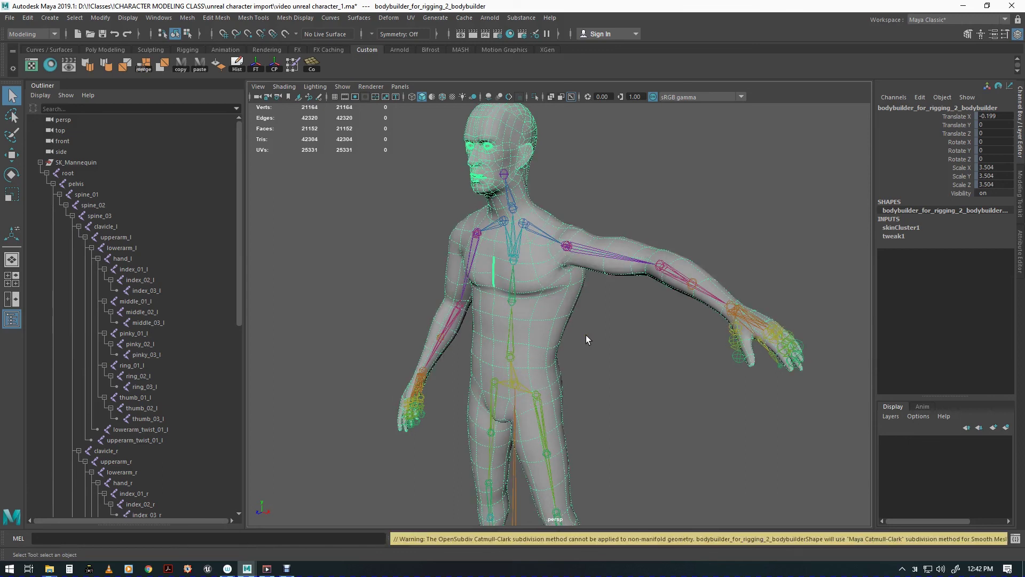
alt+drag(590, 335, 572, 322)
alt+middle_drag(572, 321, 537, 285)
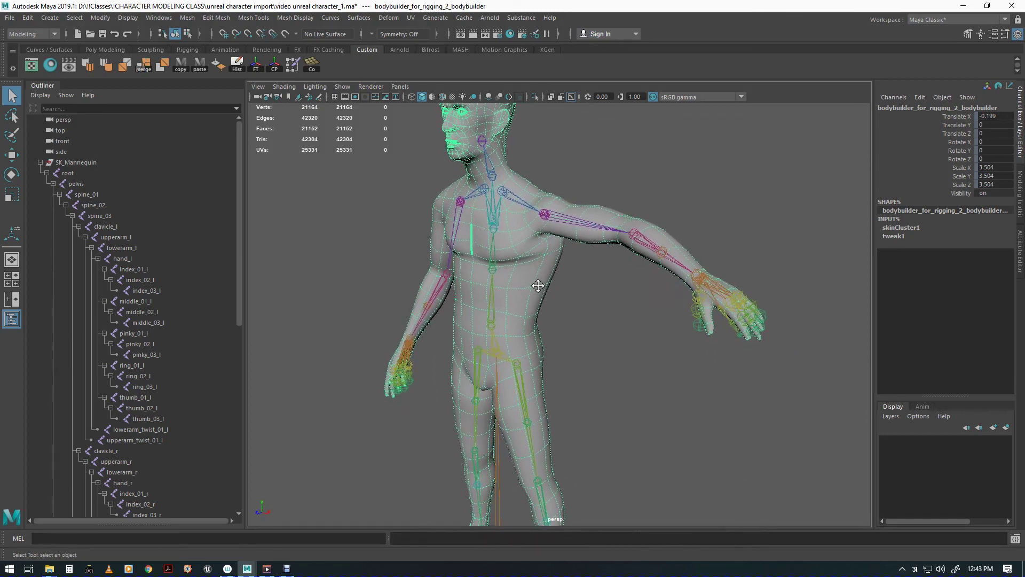
Step: Select the upperarm_l joint of the raised arm
click(574, 223)
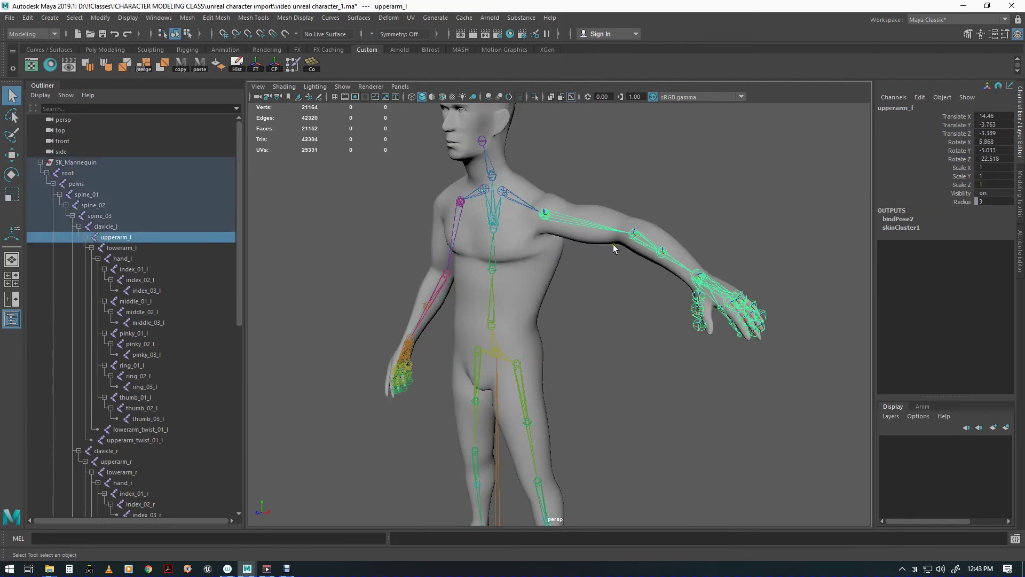